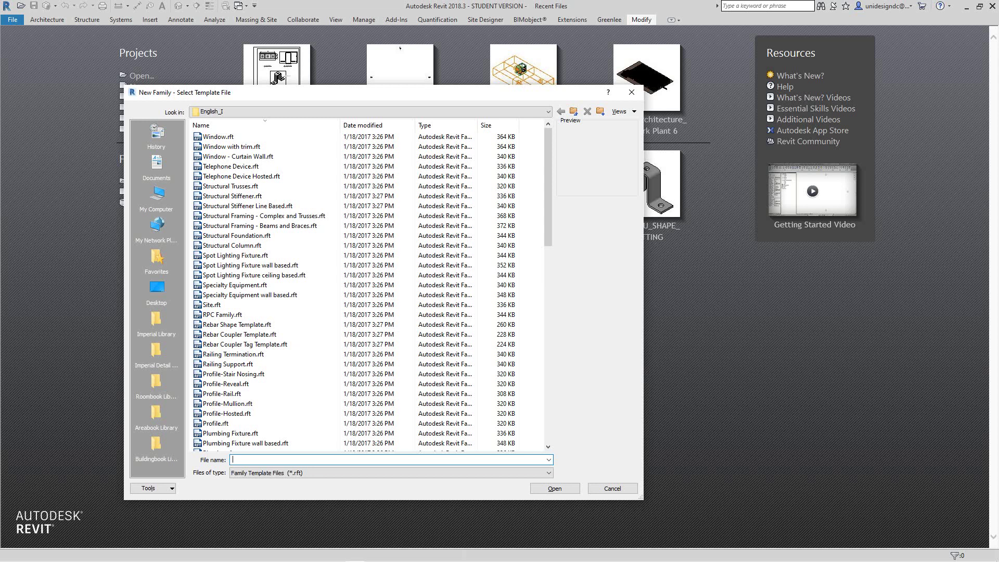
{"action": "scroll", "coordinate": [367, 289], "scroll_direction": "down", "scroll_amount": 8}
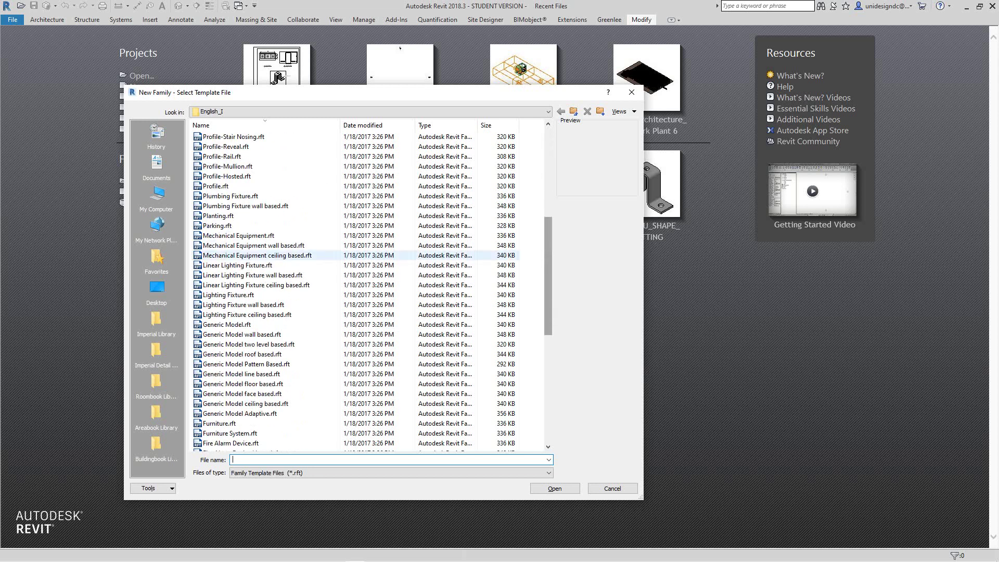
{"action": "left_click_drag", "start_coordinate": [399, 93], "coordinate": [511, 74]}
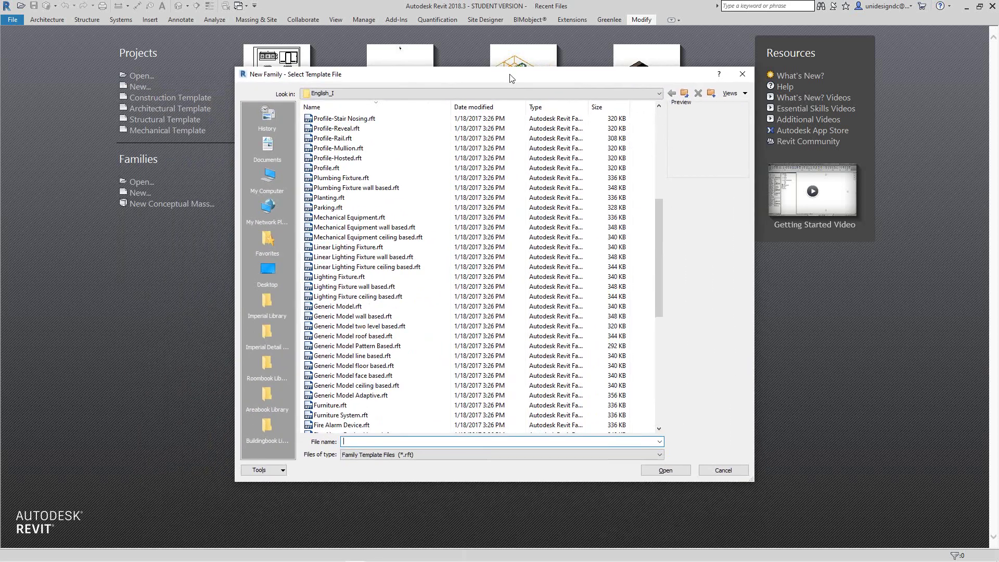
{"action": "double_click", "coordinate": [337, 306]}
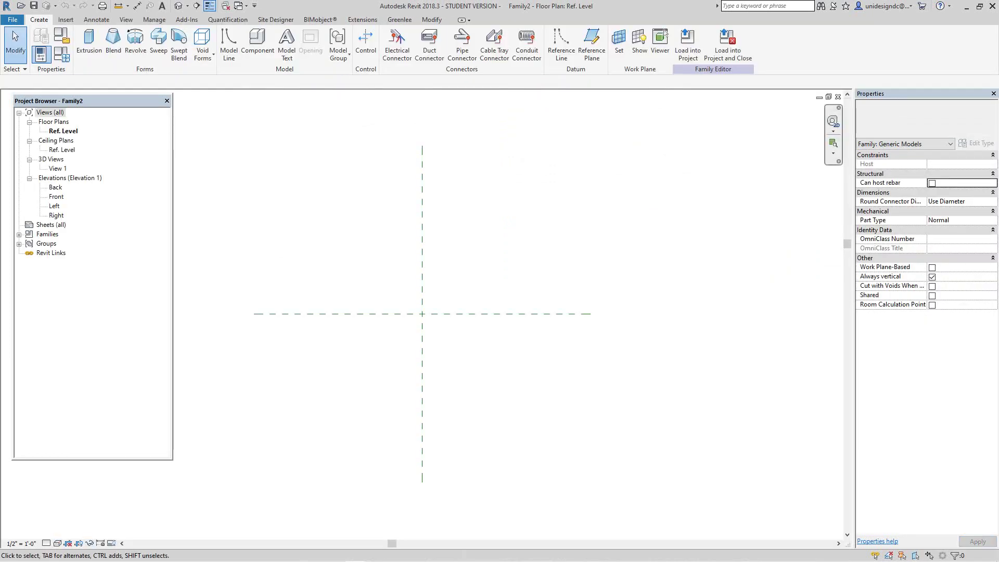
{"action": "left_click", "coordinate": [839, 97]}
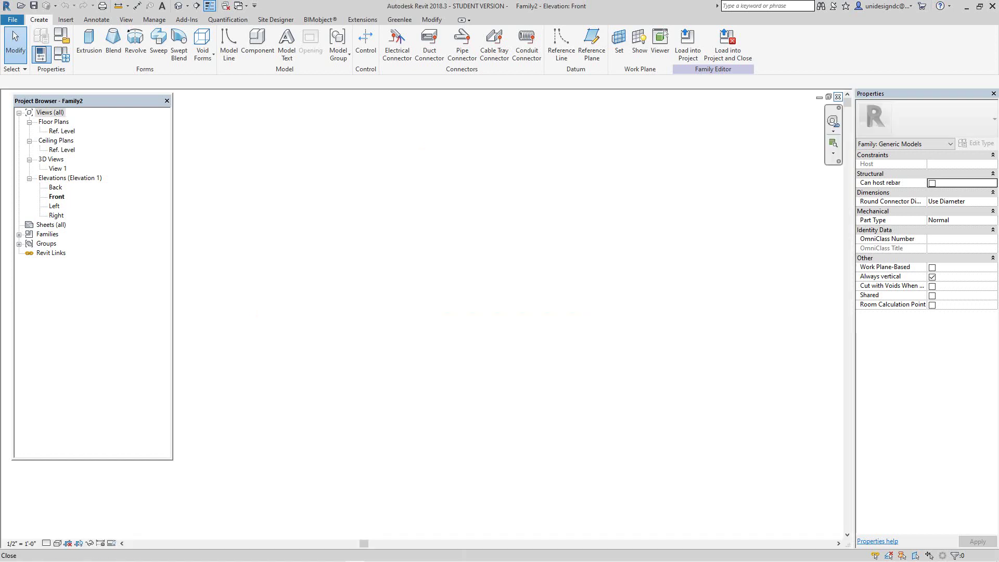
{"action": "left_click", "coordinate": [839, 97]}
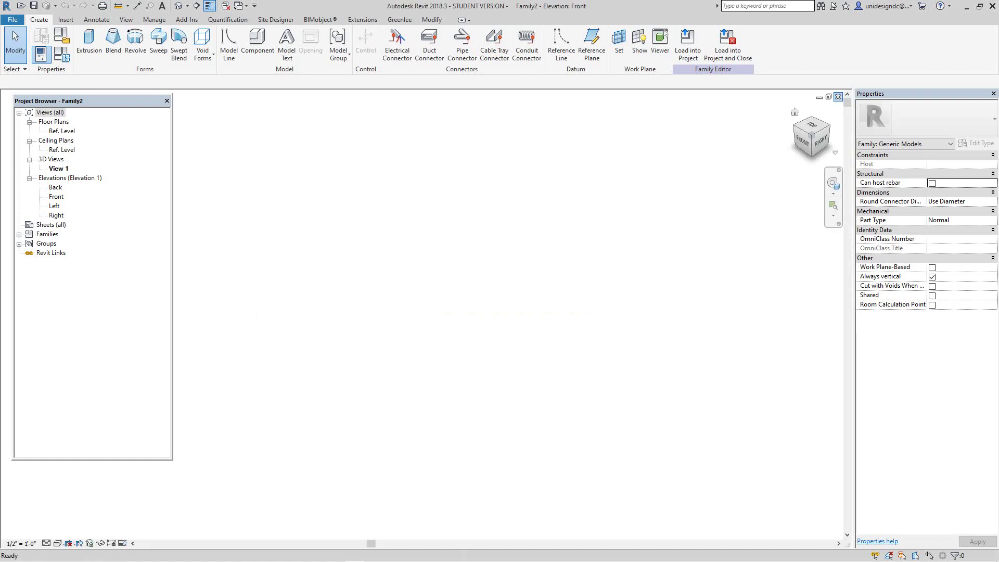
{"action": "left_click", "coordinate": [838, 96]}
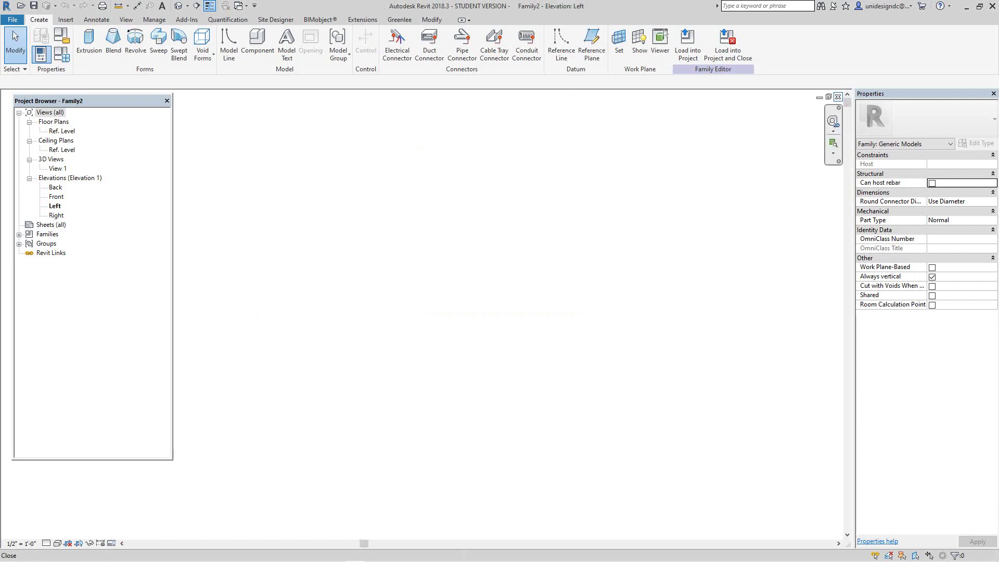
{"action": "left_click", "coordinate": [838, 97]}
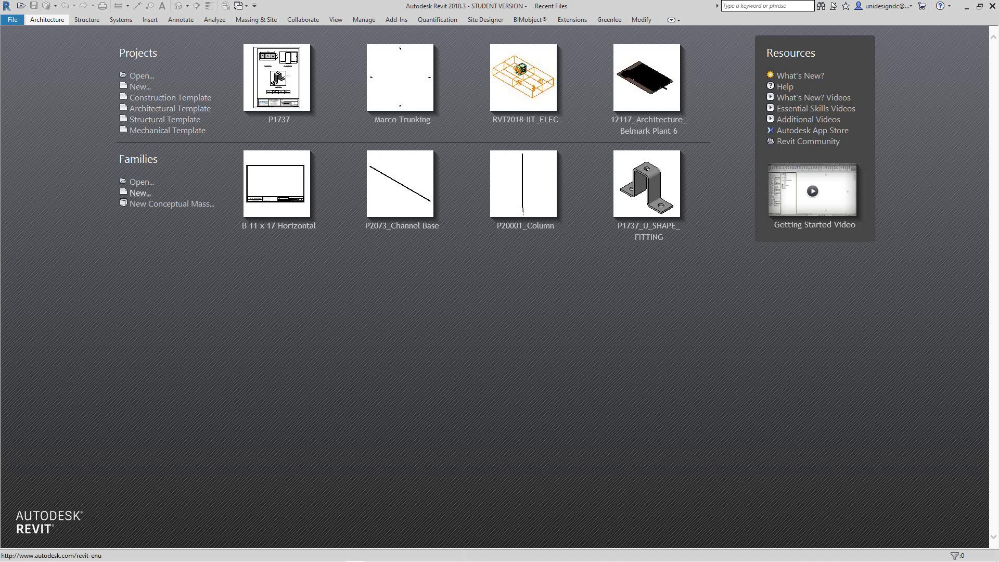
Step: Start a new family and check the Family Templates folder that contains the English_I templates
{"action": "left_click", "coordinate": [140, 193]}
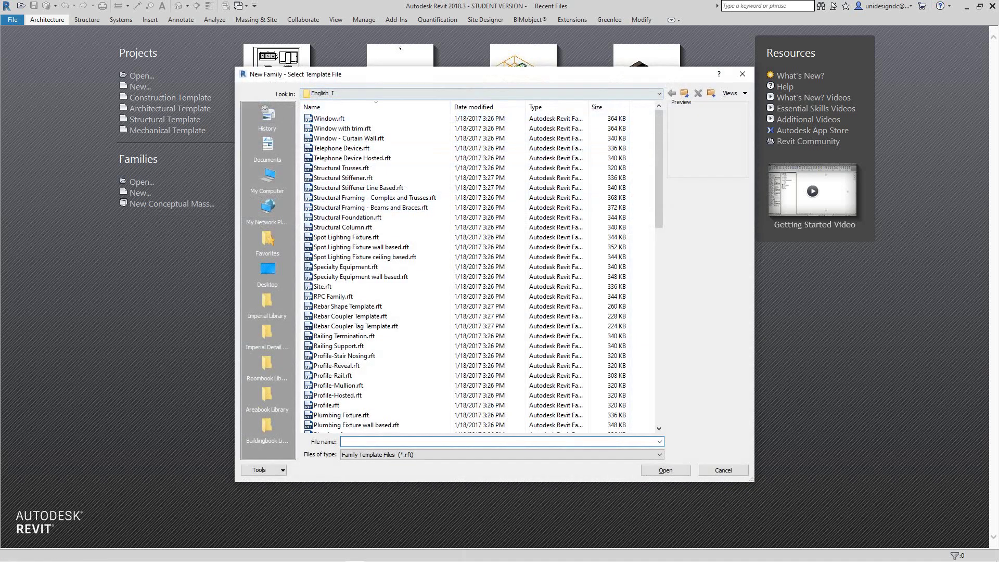
{"action": "left_click", "coordinate": [480, 93]}
{"action": "left_click", "coordinate": [480, 93]}
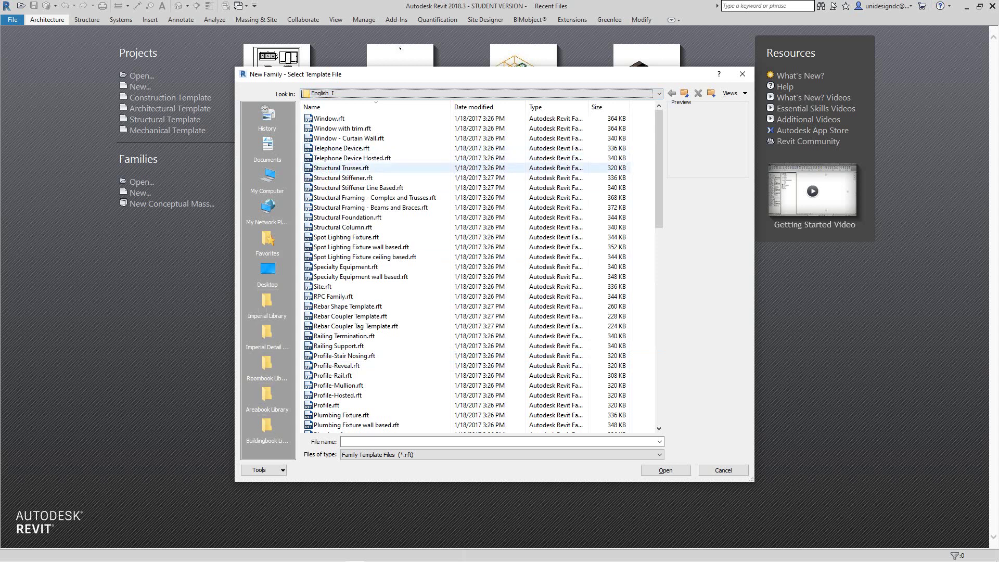
{"action": "left_click_drag", "start_coordinate": [235, 252], "coordinate": [189, 244]}
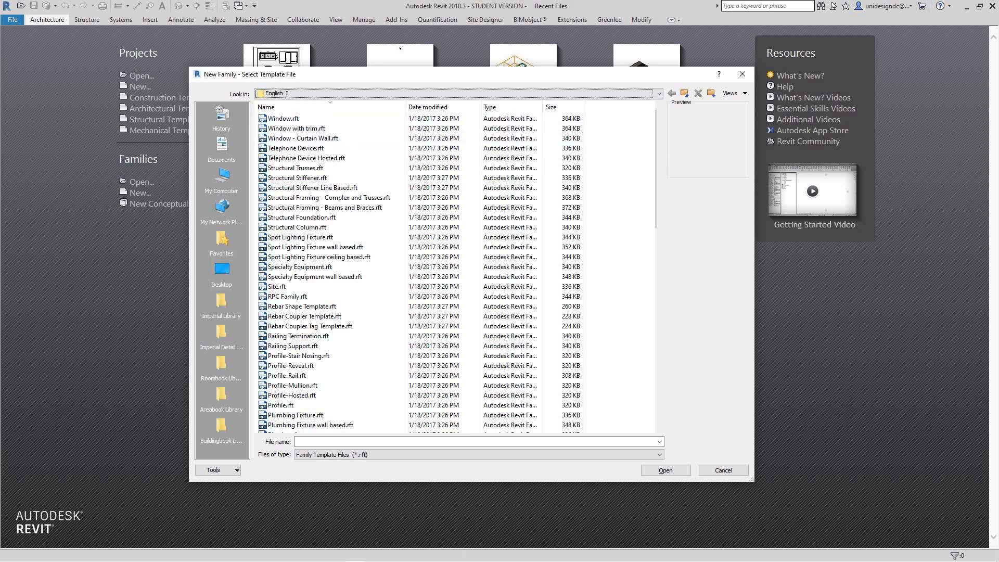
{"action": "left_click", "coordinate": [685, 93]}
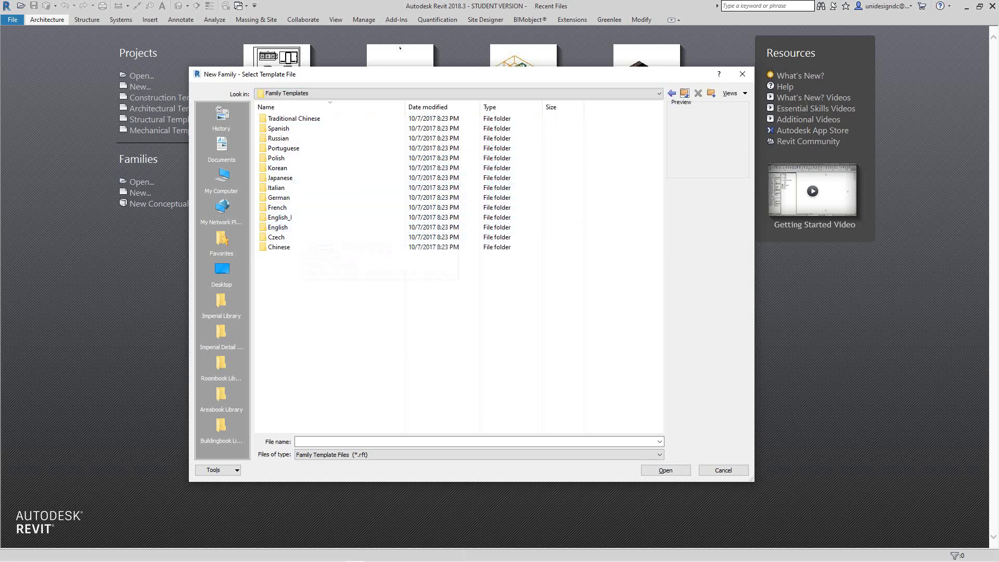
{"action": "left_click", "coordinate": [672, 93]}
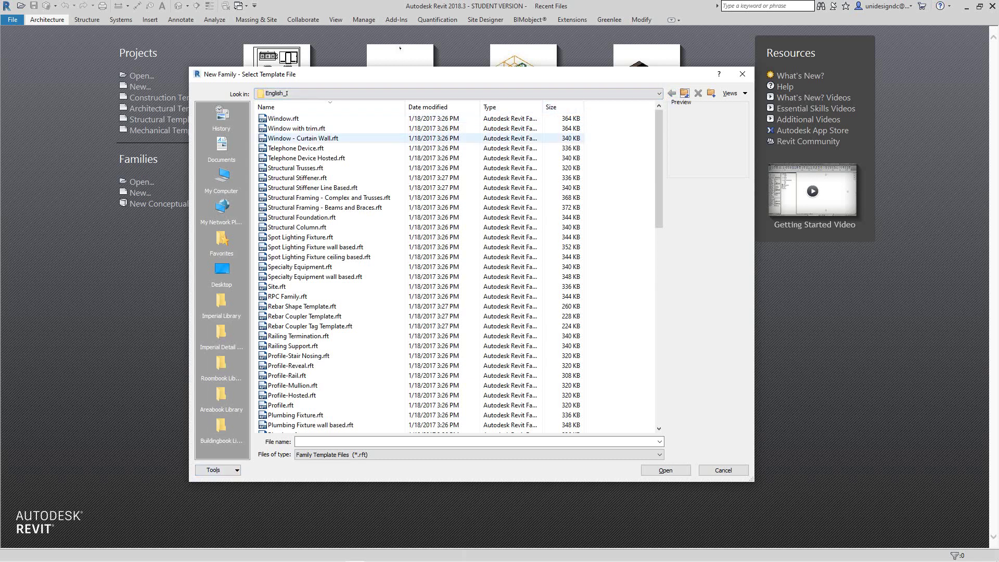
{"action": "left_click_drag", "start_coordinate": [383, 74], "coordinate": [404, 82]}
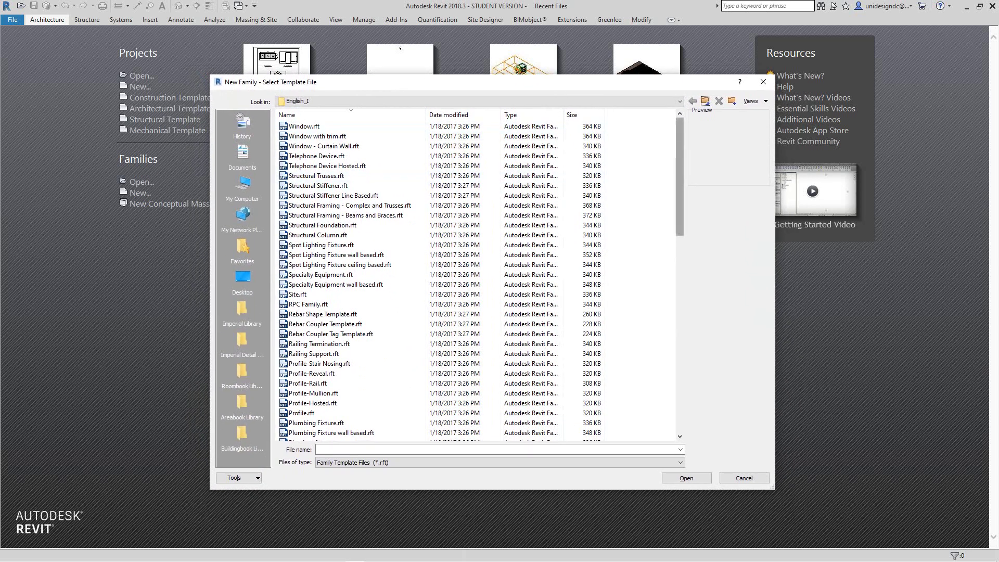
Step: Examine the template files listed in the English_I folder and the folder's location in the directory tree
{"action": "scroll", "coordinate": [477, 281], "scroll_direction": "down", "scroll_amount": 15}
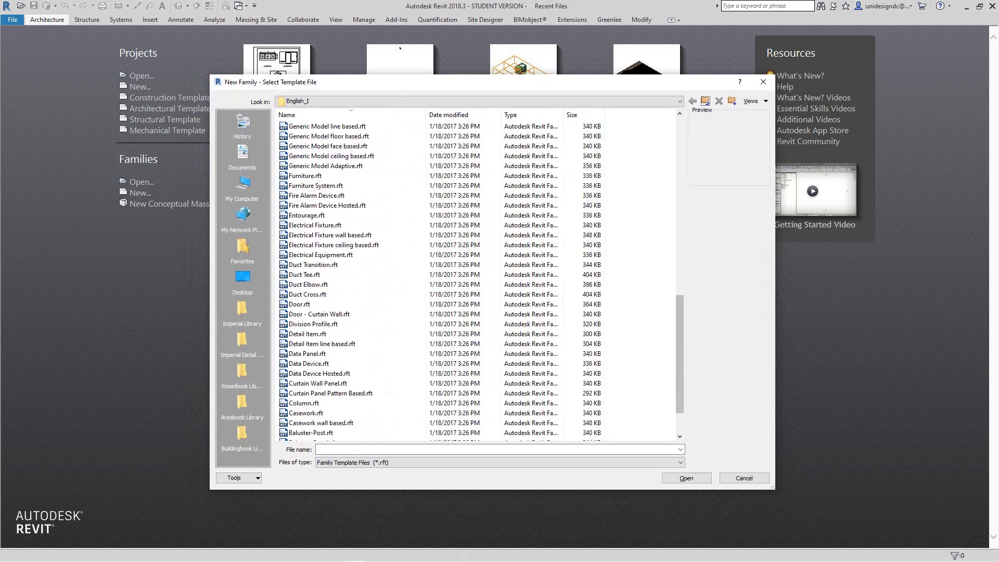
{"action": "scroll", "coordinate": [477, 281], "scroll_direction": "up", "scroll_amount": 11}
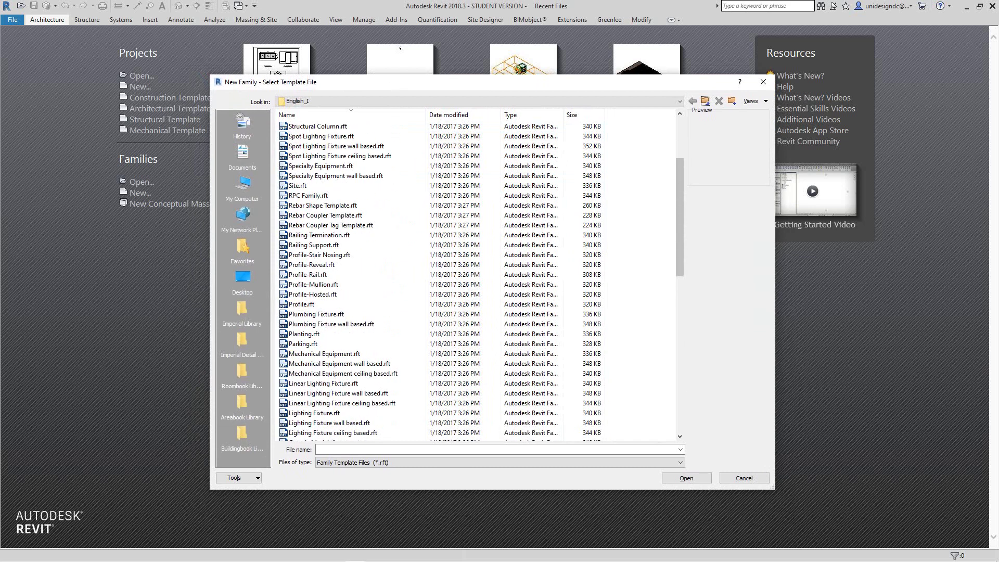
{"action": "scroll", "coordinate": [477, 281], "scroll_direction": "up", "scroll_amount": 4}
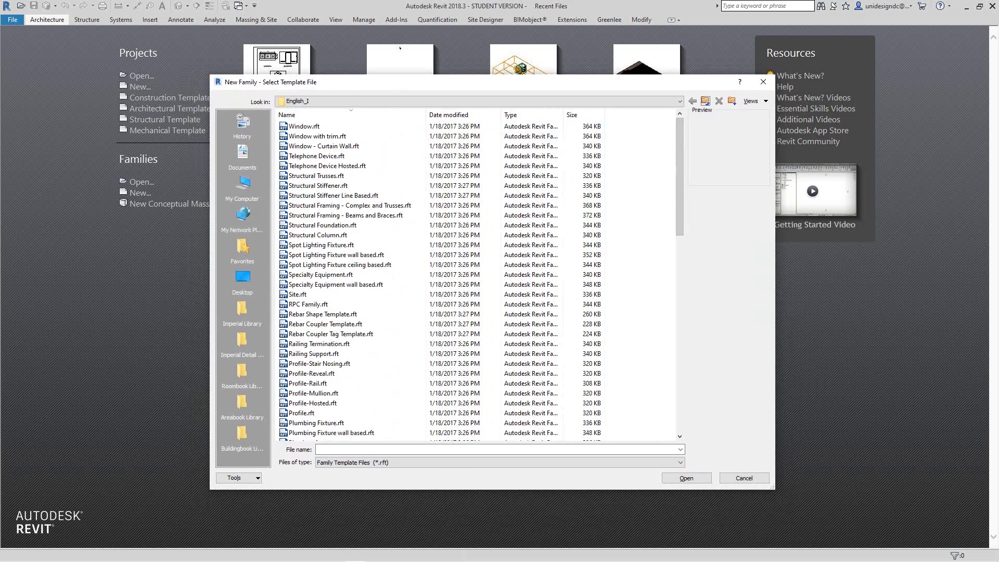
{"action": "left_click", "coordinate": [479, 101]}
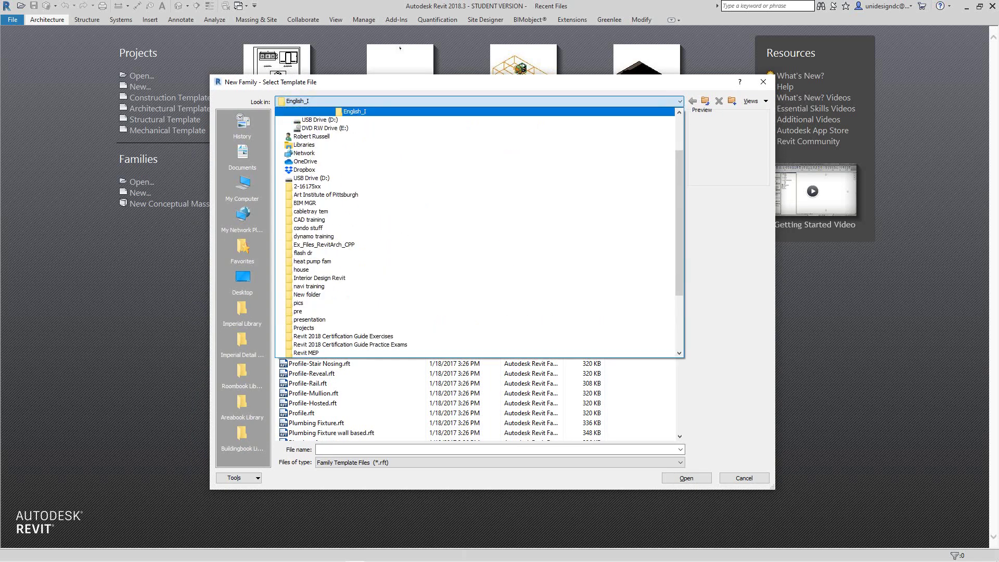
{"action": "left_click_drag", "start_coordinate": [679, 171], "coordinate": [679, 149]}
{"action": "scroll", "coordinate": [474, 232], "scroll_direction": "up", "scroll_amount": 1}
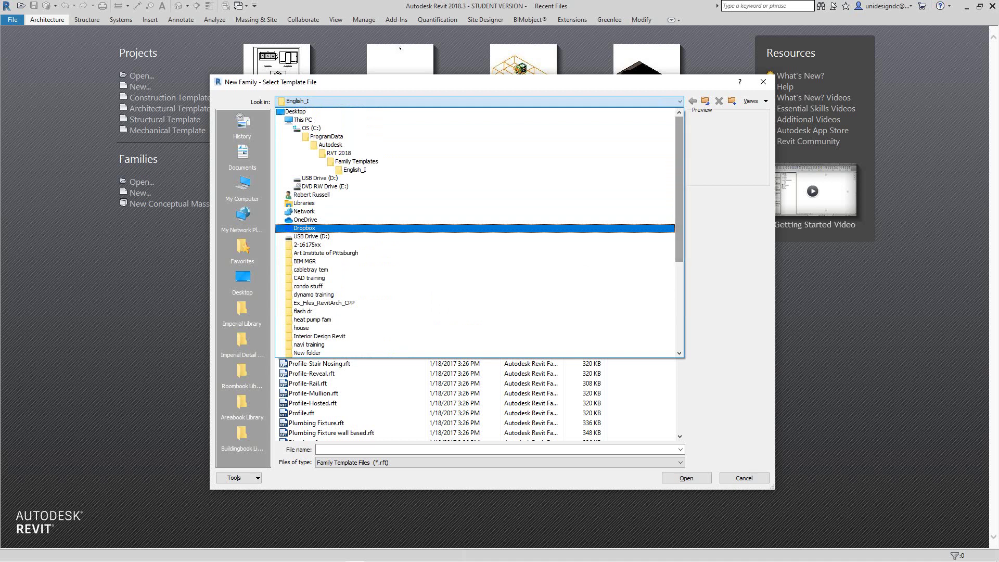
{"action": "key", "text": "Escape"}
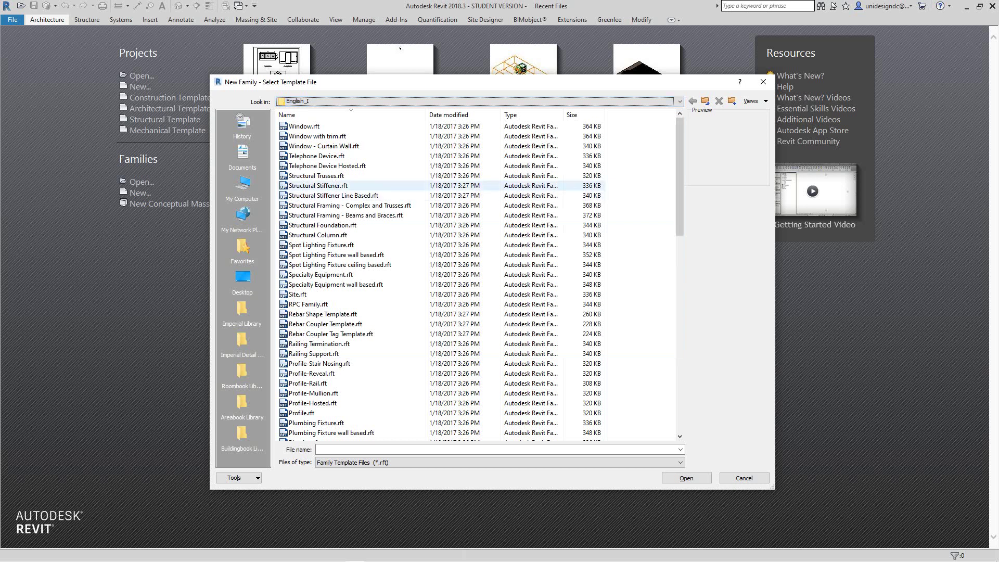
Step: Create the new family from the Generic Model.rft template in the English_I folder
{"action": "scroll", "coordinate": [445, 196], "scroll_direction": "down", "scroll_amount": 3}
{"action": "scroll", "coordinate": [364, 304], "scroll_direction": "down", "scroll_amount": 8}
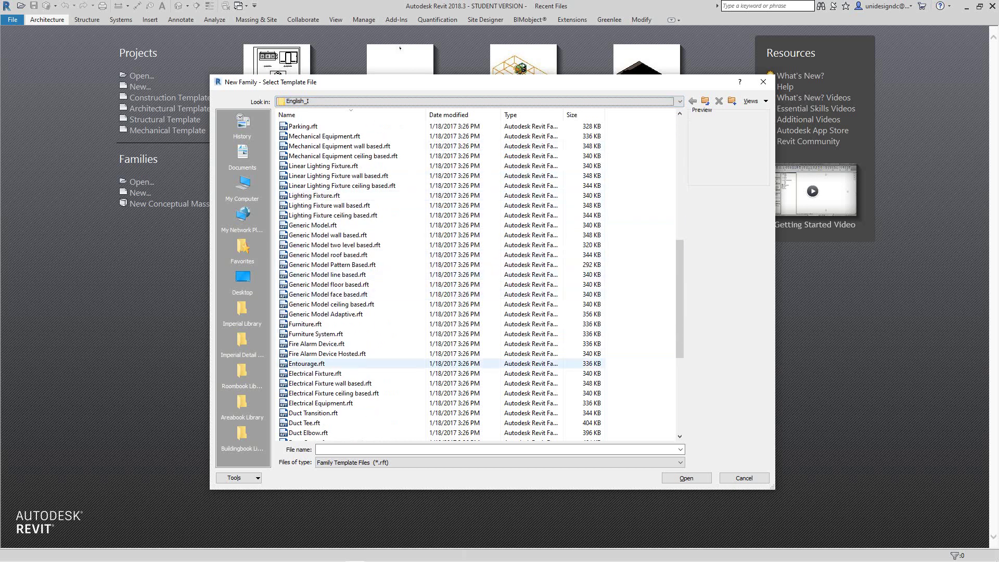
{"action": "left_click", "coordinate": [312, 225]}
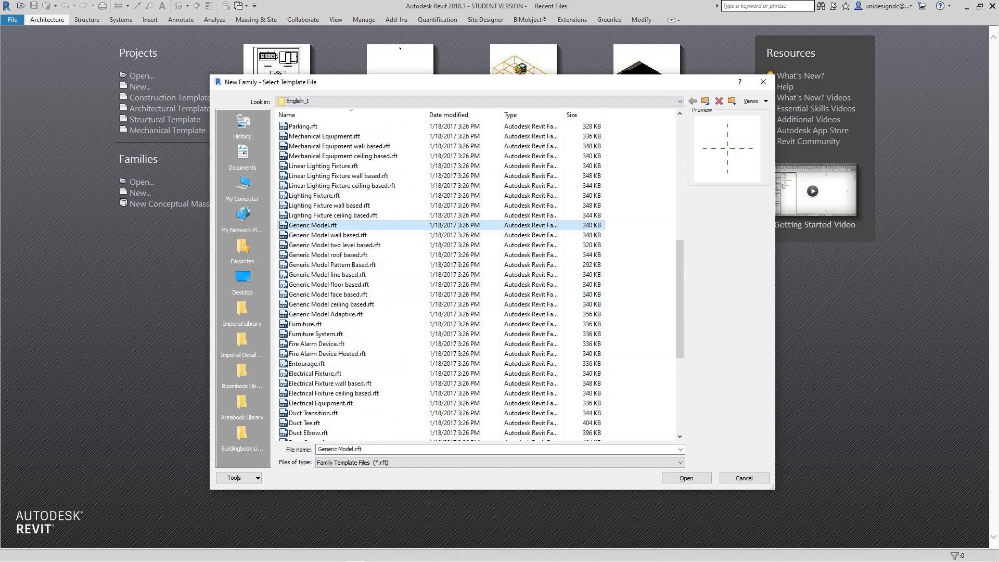
{"action": "key", "text": "Return"}
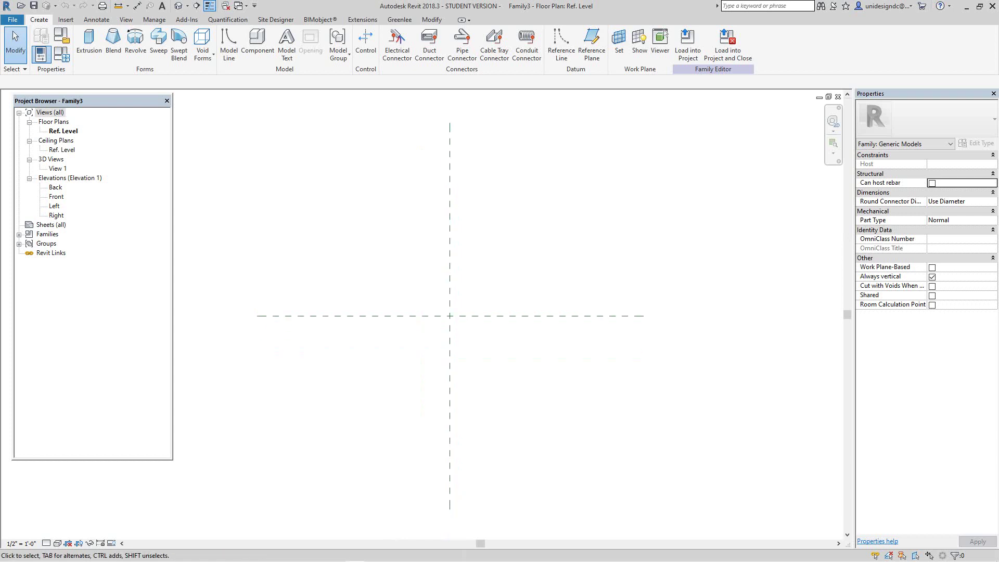
{"action": "middle_click_drag", "start_coordinate": [451, 252], "coordinate": [453, 221]}
{"action": "scroll", "coordinate": [453, 222], "scroll_direction": "down", "scroll_amount": 1}
{"action": "right_click", "coordinate": [467, 254]}
{"action": "left_click", "coordinate": [489, 261]}
{"action": "middle_click_drag", "start_coordinate": [490, 260], "coordinate": [518, 239]}
{"action": "middle_click_drag", "start_coordinate": [451, 292], "coordinate": [454, 303]}
Step: Set the Length format in the family's project units to Millimeters
{"action": "left_click", "coordinate": [154, 19]}
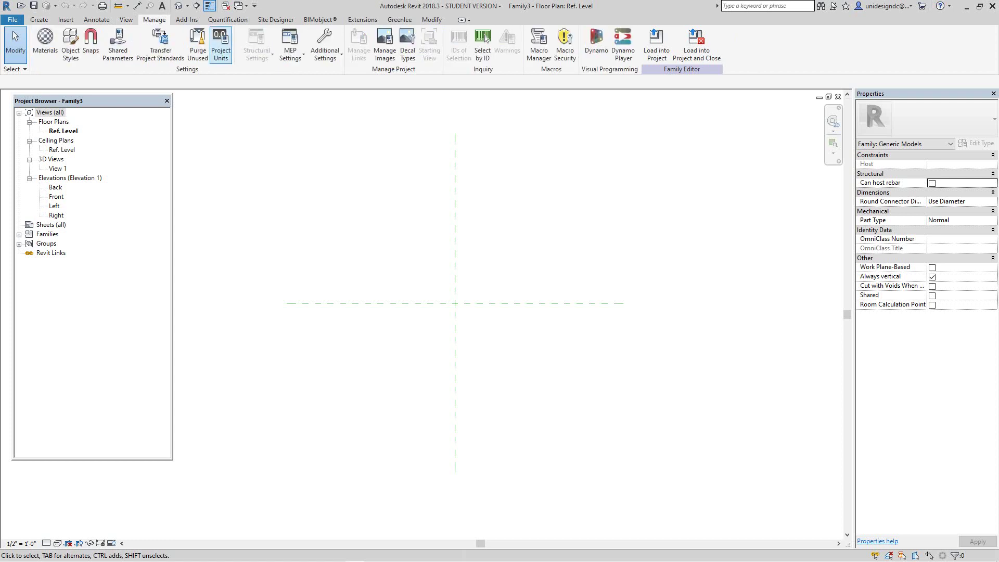
{"action": "left_click", "coordinate": [221, 44]}
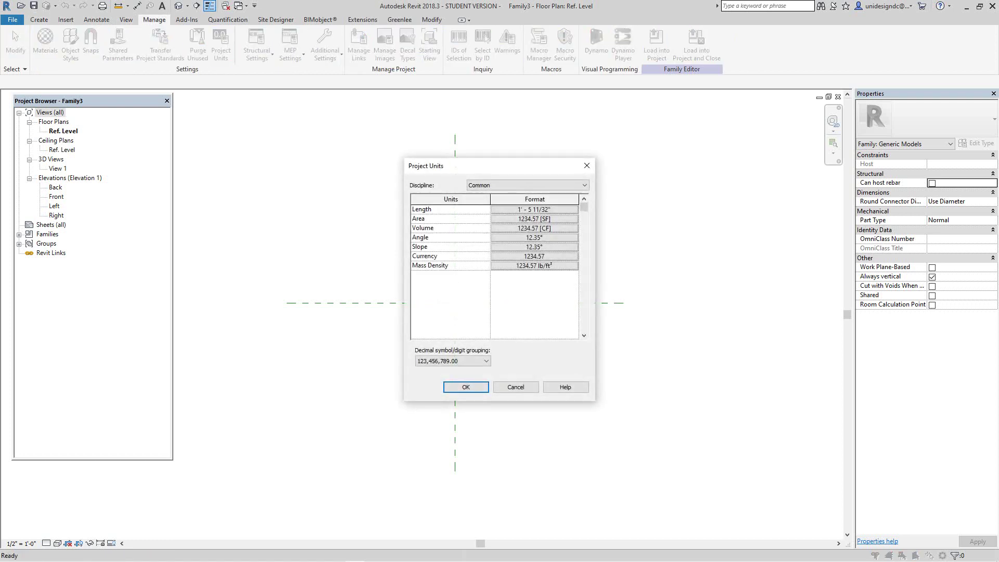
{"action": "left_click", "coordinate": [535, 209]}
{"action": "left_click", "coordinate": [529, 228]}
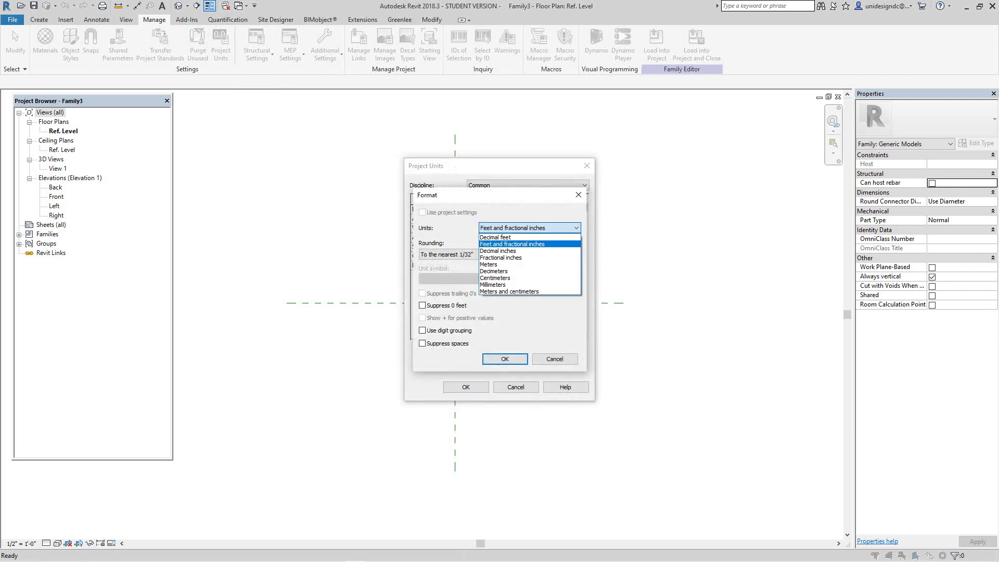
{"action": "key", "text": "Up"}
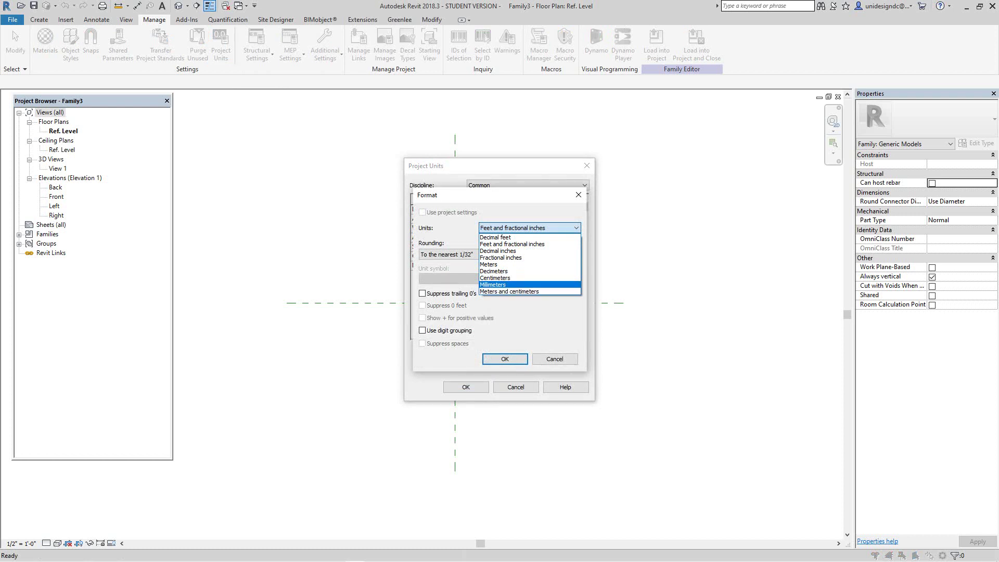
{"action": "key", "text": "Down"}
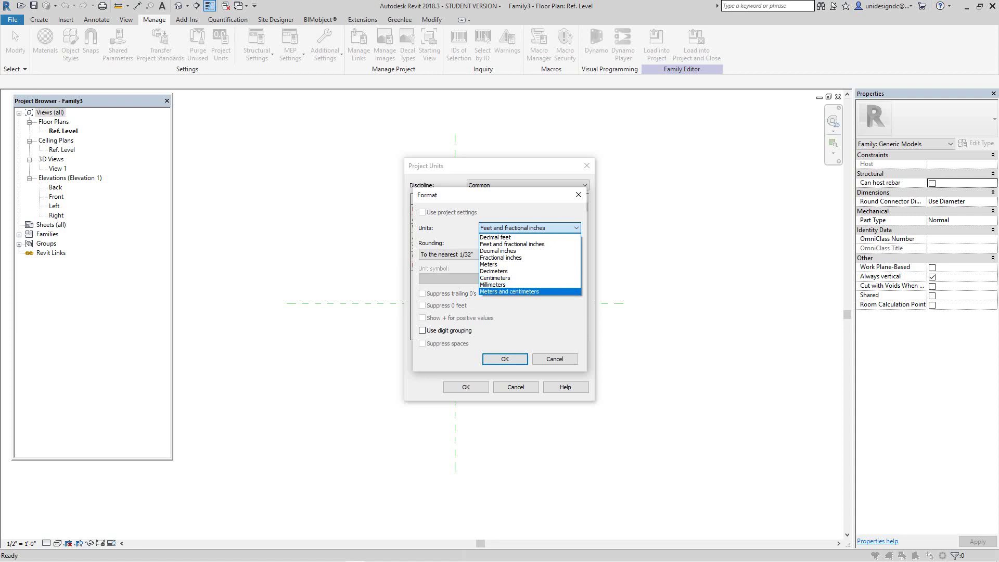
{"action": "key", "text": "Up"}
{"action": "key", "text": "Up"}
{"action": "key", "text": "Up"}
{"action": "key", "text": "Up"}
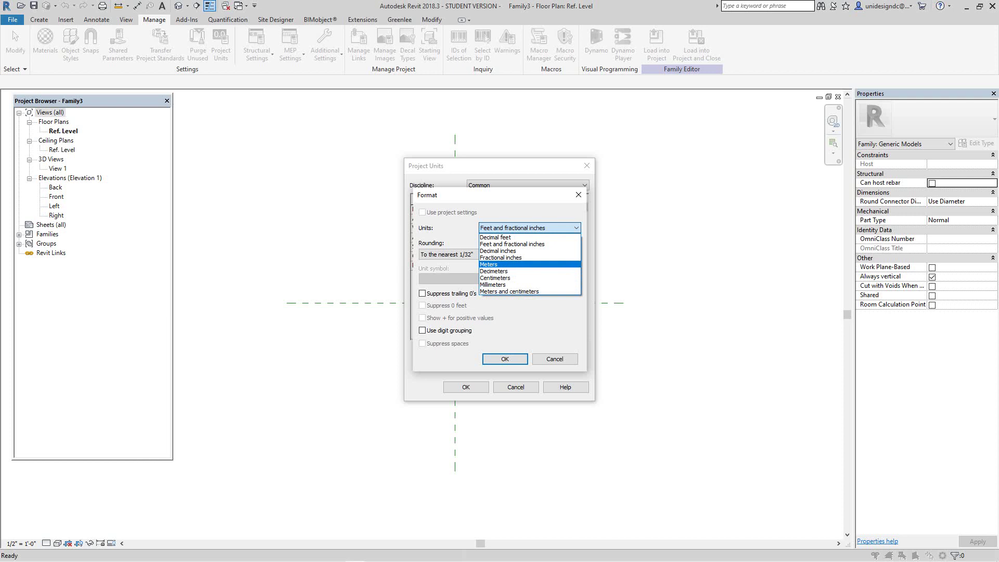
{"action": "key", "text": "Down"}
{"action": "key", "text": "Down"}
{"action": "key", "text": "Down"}
{"action": "key", "text": "Down"}
{"action": "key", "text": "Up"}
{"action": "key", "text": "Return"}
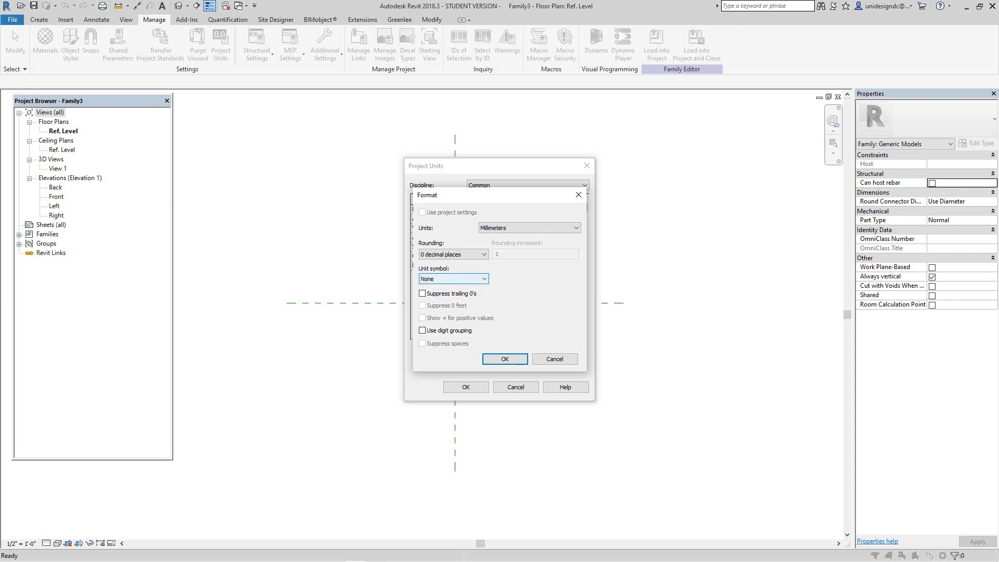
Step: Keep the unit symbol for Length at None and accept the length format
{"action": "left_click", "coordinate": [453, 279]}
{"action": "left_click", "coordinate": [453, 279]}
{"action": "key", "text": "alt+Down"}
{"action": "key", "text": "Down"}
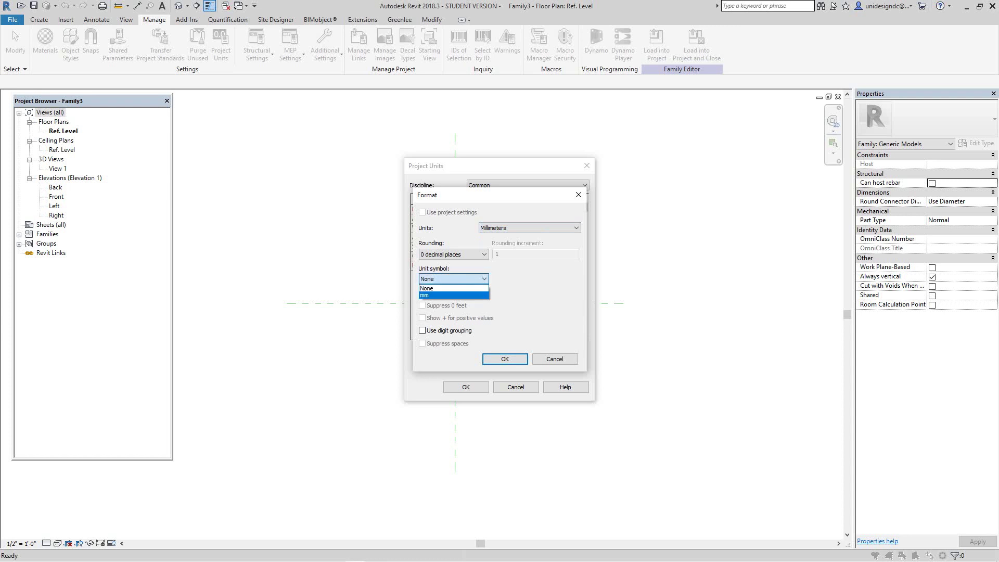
{"action": "key", "text": "Up"}
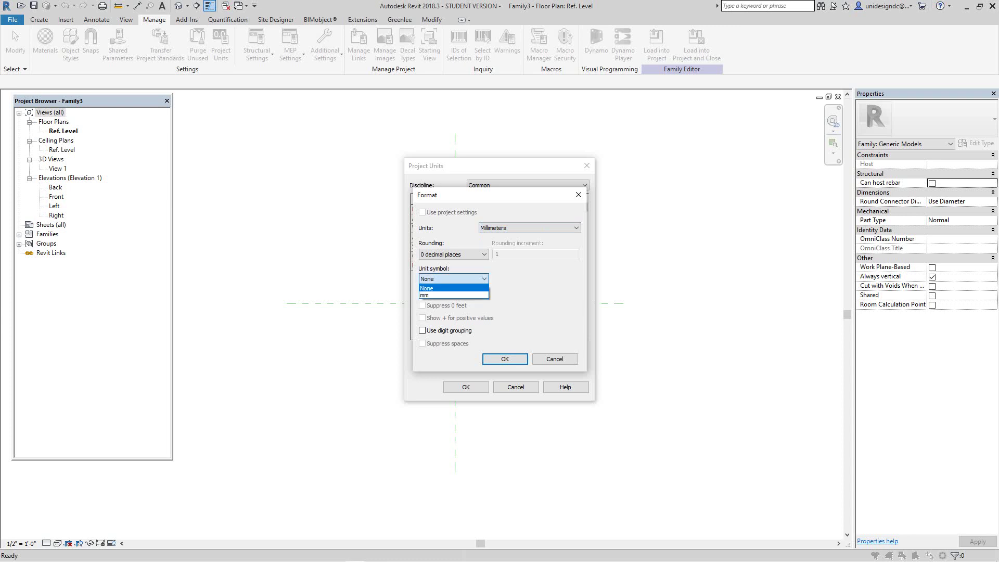
{"action": "key", "text": "Return"}
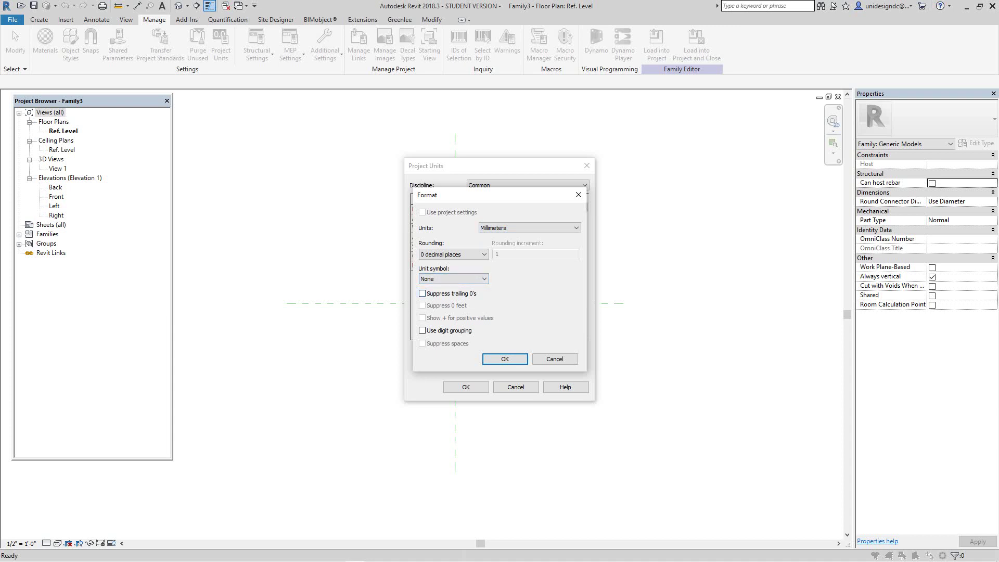
{"action": "key", "text": "Return"}
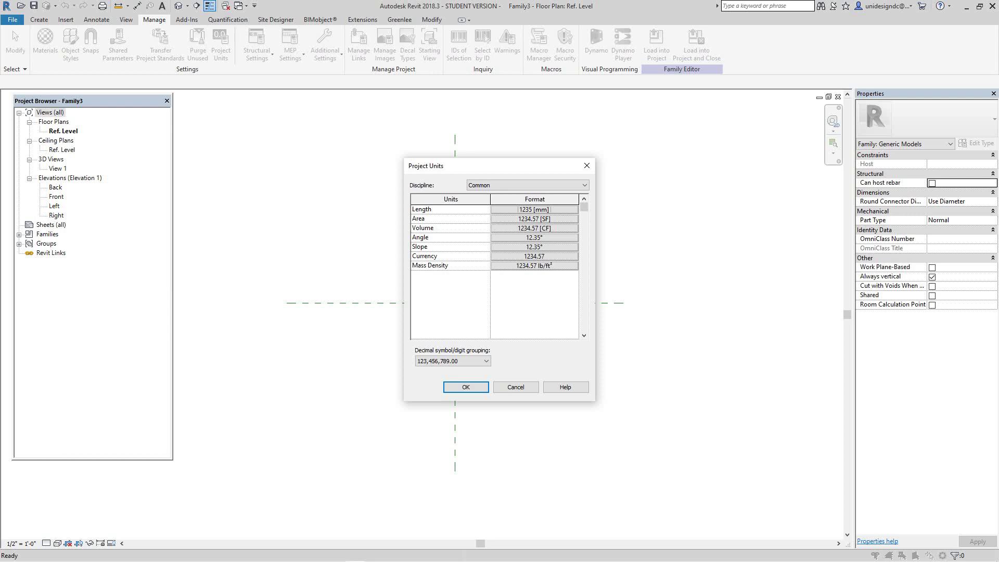
Step: Keep the Mass Density unit symbol at lb/ft³ and accept the family's project units
{"action": "left_click", "coordinate": [534, 265]}
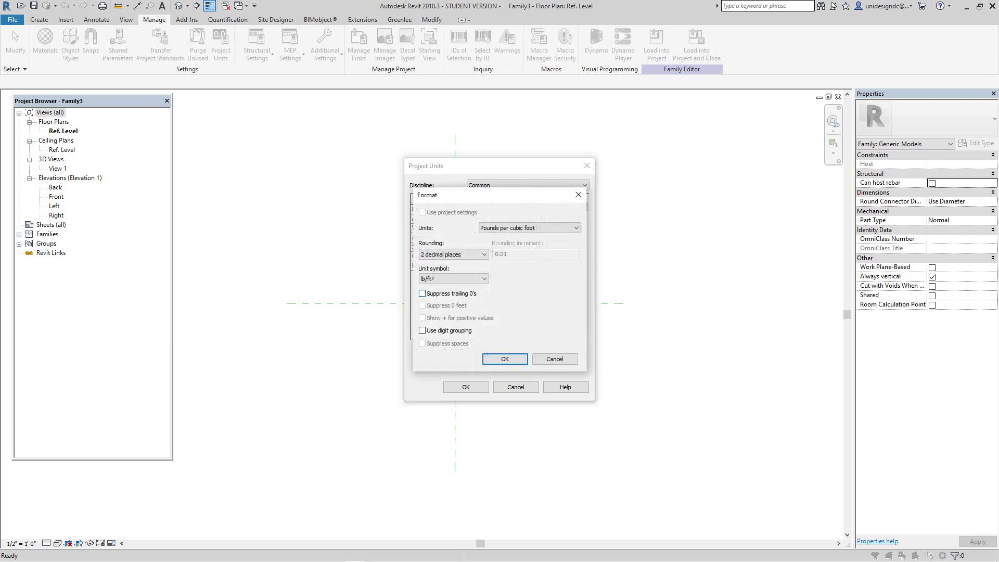
{"action": "left_click", "coordinate": [453, 279]}
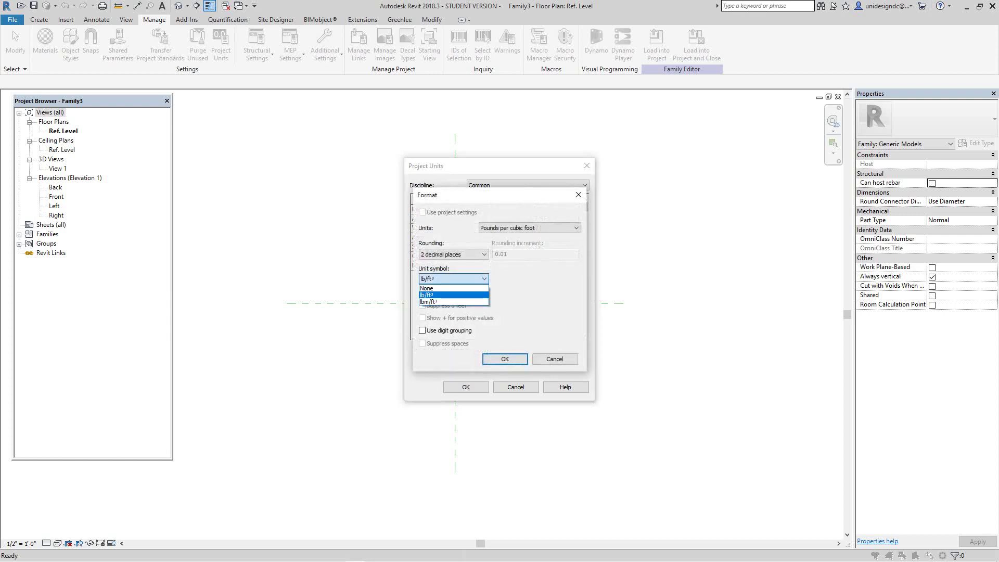
{"action": "key", "text": "Down"}
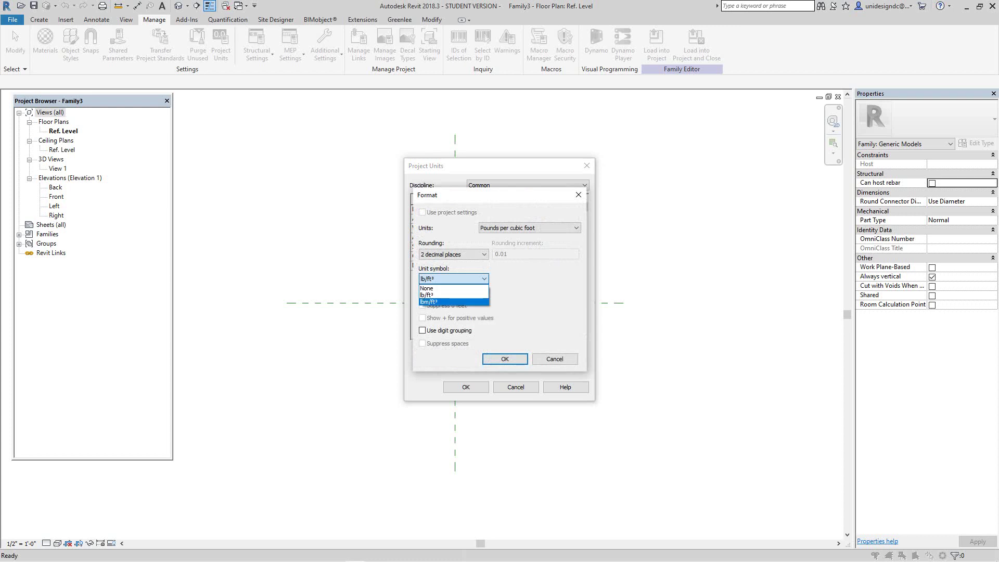
{"action": "key", "text": "Up"}
{"action": "key", "text": "Return"}
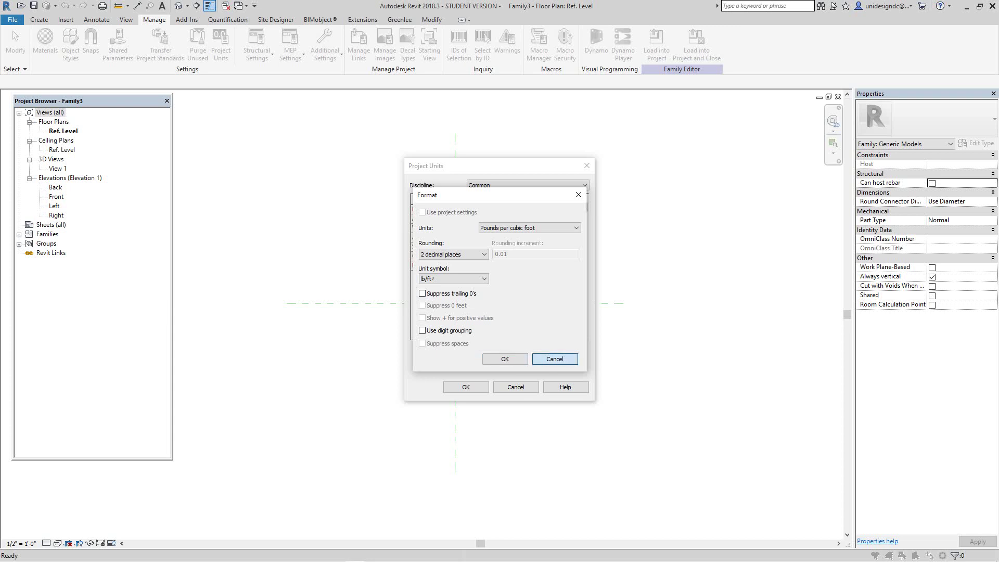
{"action": "left_click", "coordinate": [505, 359]}
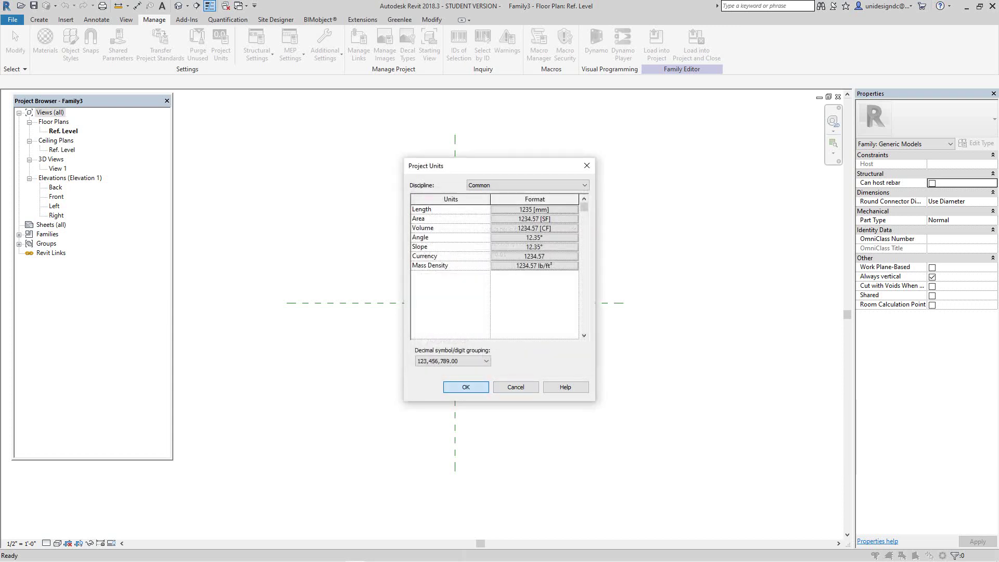
{"action": "left_click", "coordinate": [466, 387]}
Step: Draw a vertical reference plane about 360 mm left of the vertical centre plane in the Ref. Level plan
{"action": "scroll", "coordinate": [510, 323], "scroll_direction": "down", "scroll_amount": 1}
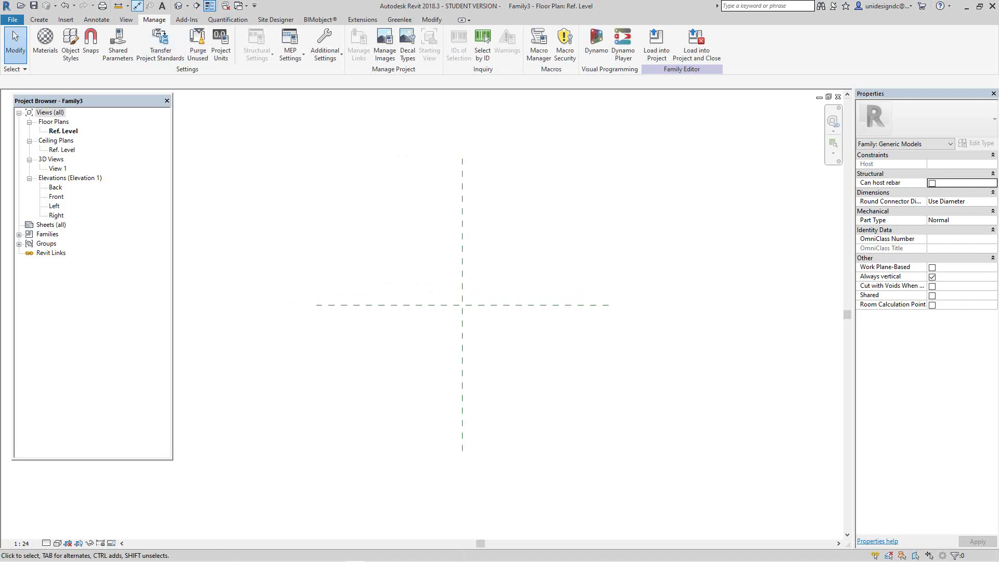
{"action": "middle_click_drag", "start_coordinate": [599, 406], "coordinate": [601, 399]}
{"action": "left_click", "coordinate": [65, 19]}
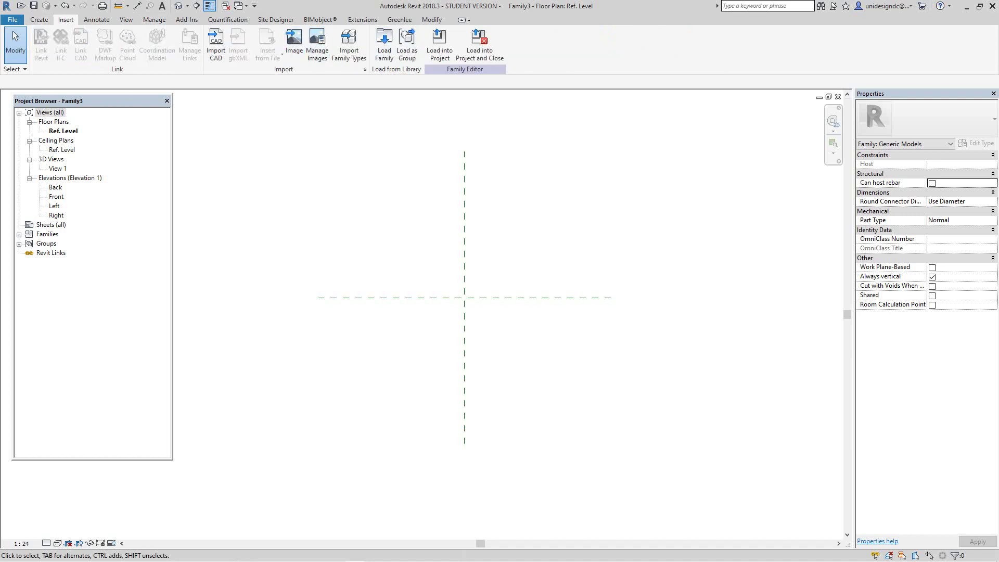
{"action": "left_click", "coordinate": [39, 19]}
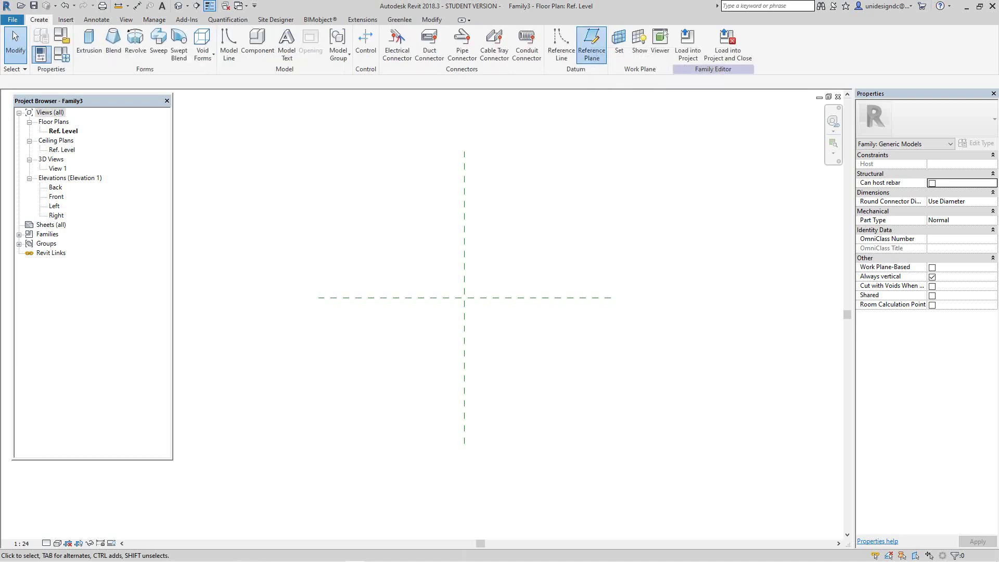
{"action": "left_click", "coordinate": [592, 42]}
{"action": "left_click", "coordinate": [430, 151]}
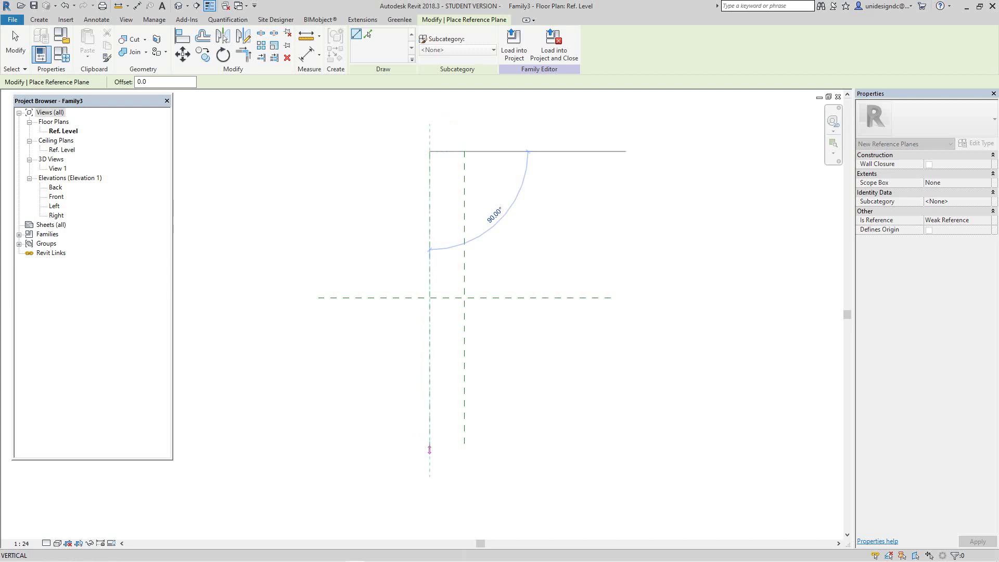
{"action": "left_click", "coordinate": [429, 443]}
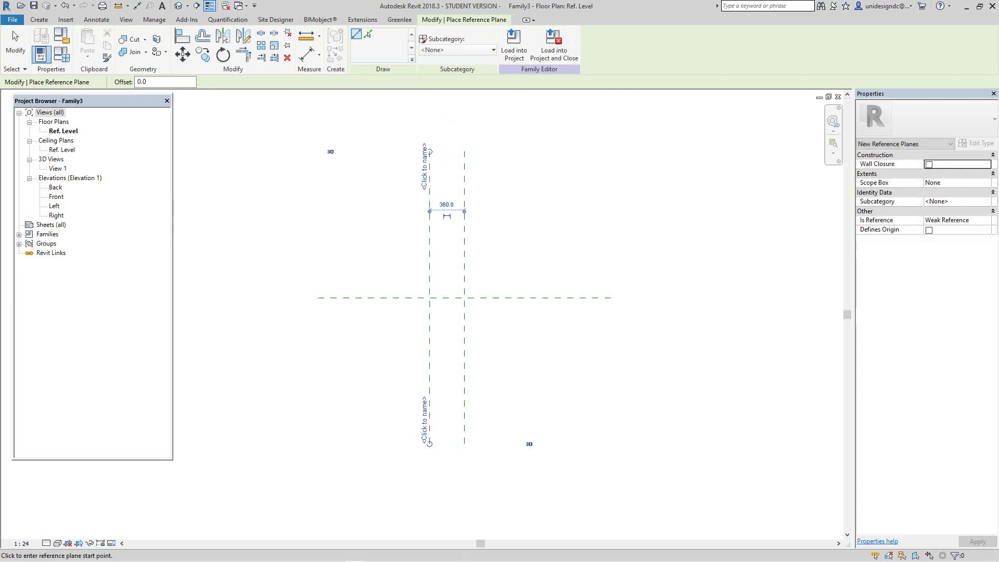
Step: Draw a second vertical reference plane about 300 mm right of the vertical centre plane and finish the Reference Plane command
{"action": "left_click", "coordinate": [493, 151]}
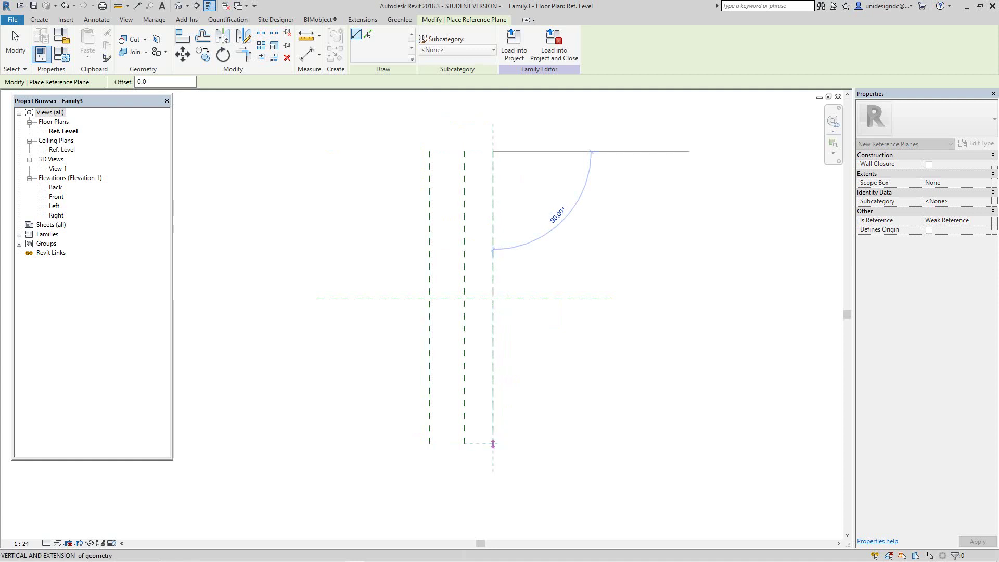
{"action": "scroll", "coordinate": [494, 443], "scroll_direction": "up", "scroll_amount": 3}
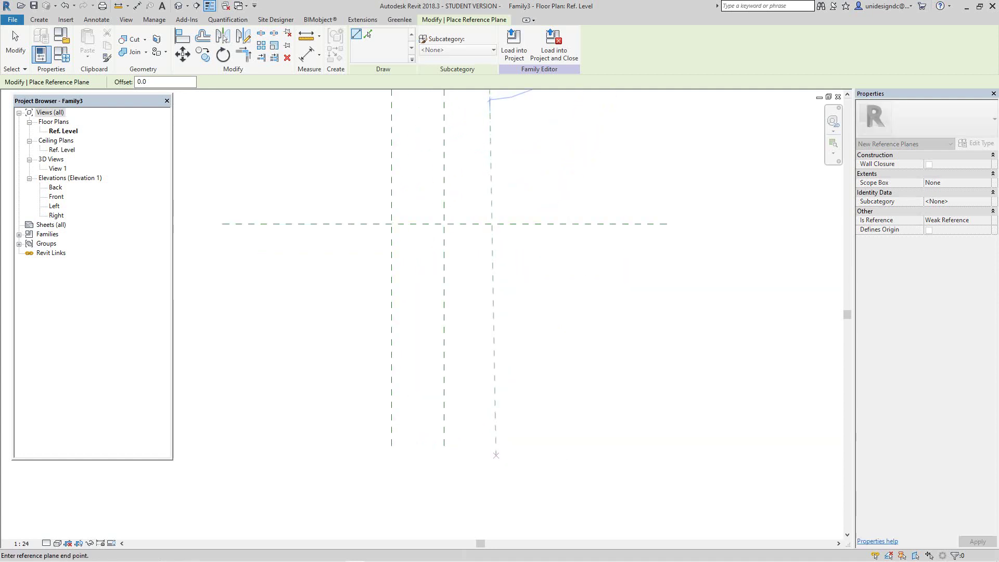
{"action": "left_click", "coordinate": [489, 446]}
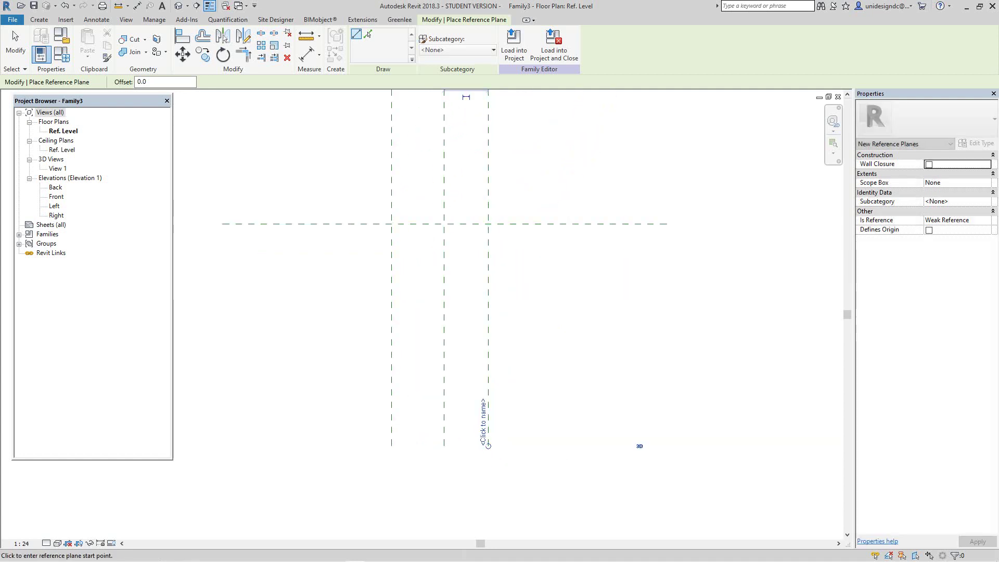
{"action": "scroll", "coordinate": [601, 354], "scroll_direction": "down", "scroll_amount": 3}
{"action": "scroll", "coordinate": [522, 275], "scroll_direction": "up", "scroll_amount": 1}
{"action": "middle_click_drag", "start_coordinate": [522, 276], "coordinate": [525, 335]}
{"action": "key", "text": "Escape"}
{"action": "scroll", "coordinate": [592, 253], "scroll_direction": "up", "scroll_amount": 2}
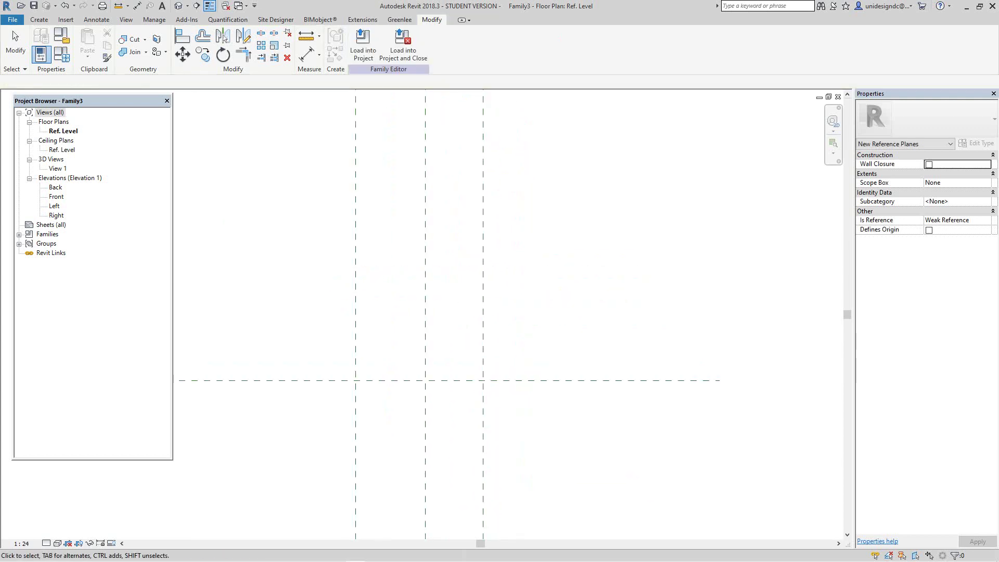
{"action": "right_click", "coordinate": [592, 237]}
{"action": "left_click", "coordinate": [614, 242]}
{"action": "scroll", "coordinate": [658, 297], "scroll_direction": "down", "scroll_amount": 2}
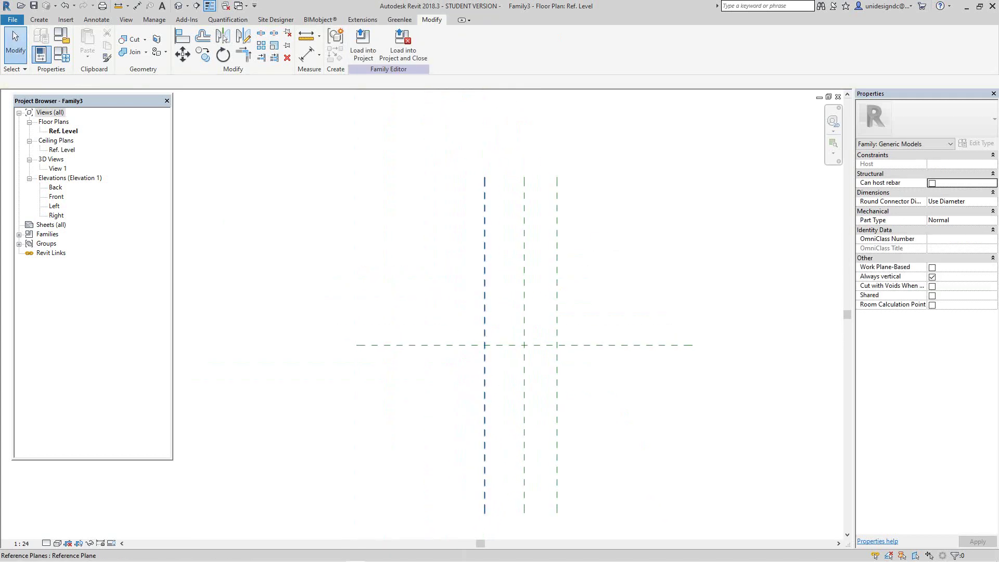
{"action": "scroll", "coordinate": [483, 218], "scroll_direction": "up", "scroll_amount": 2}
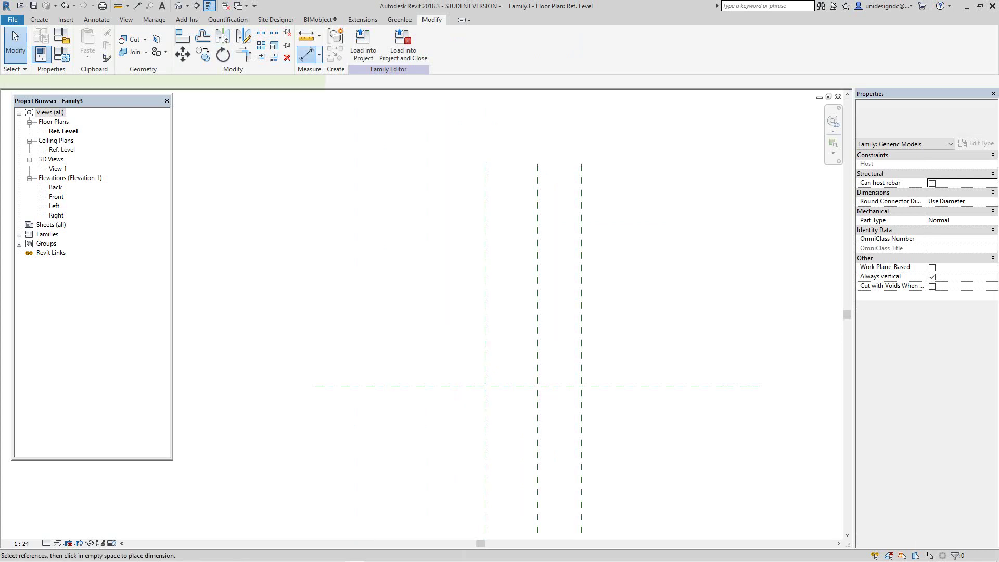
Step: Add an aligned dimension across the three vertical reference planes and make its segments equal (EQ)
{"action": "left_click", "coordinate": [307, 54]}
{"action": "left_click", "coordinate": [485, 308]}
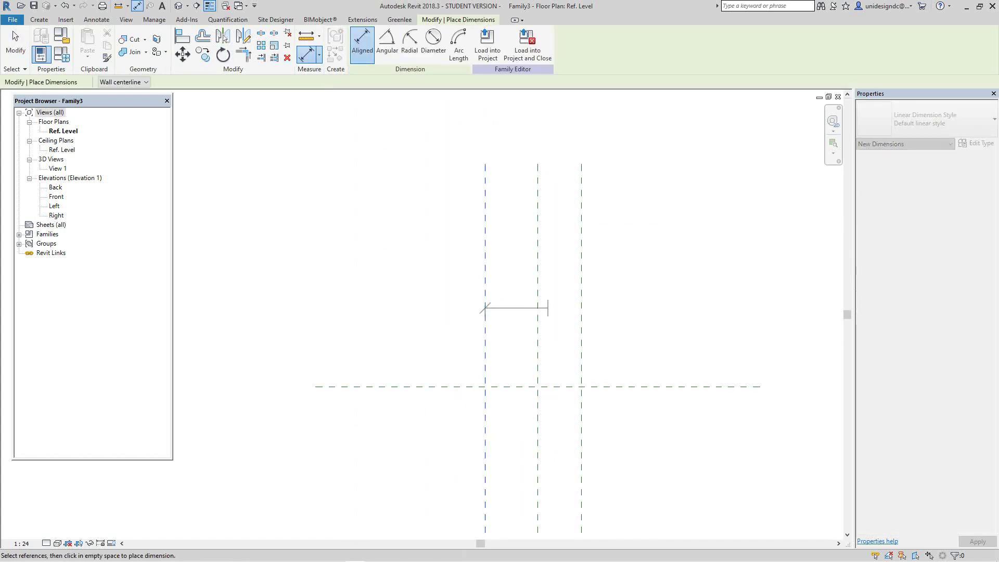
{"action": "left_click", "coordinate": [538, 313]}
{"action": "left_click", "coordinate": [582, 312]}
{"action": "left_click", "coordinate": [619, 304]}
{"action": "left_click", "coordinate": [533, 260]}
Step: Add an overall aligned dimension between the two outer vertical reference planes, above the EQ dimension, and end the command
{"action": "left_click", "coordinate": [494, 263]}
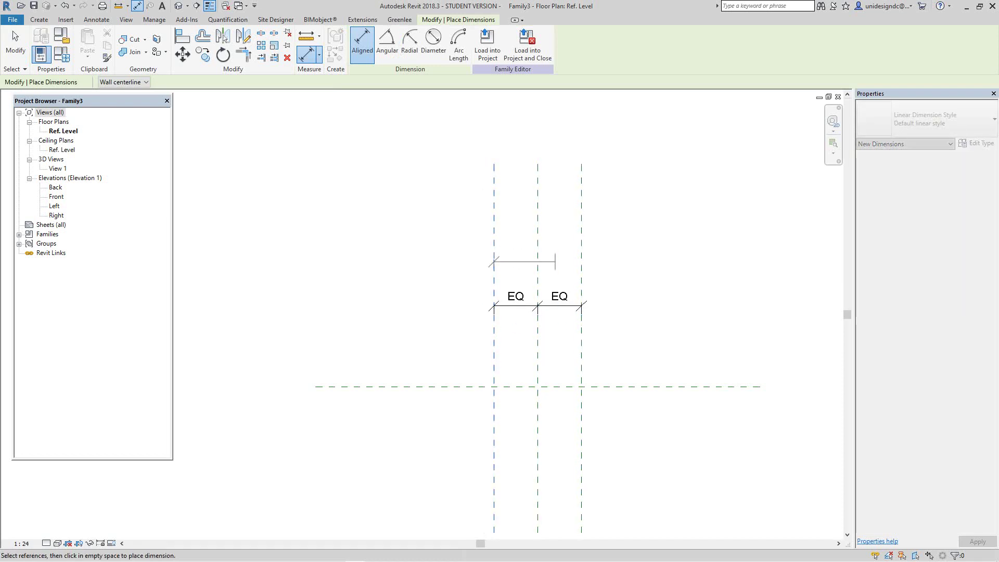
{"action": "left_click", "coordinate": [581, 263]}
{"action": "left_click", "coordinate": [636, 258]}
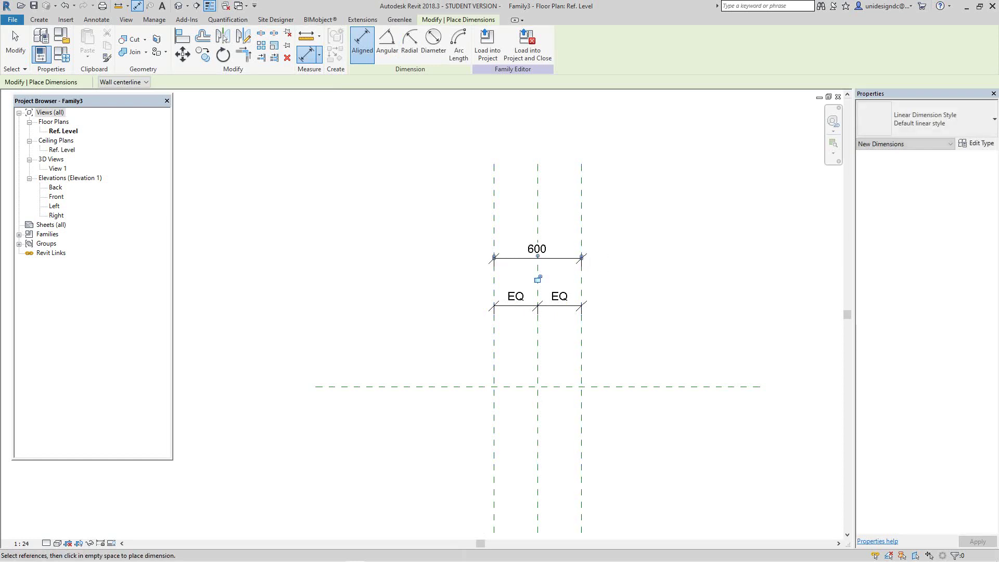
{"action": "middle_click_drag", "start_coordinate": [636, 259], "coordinate": [632, 271]}
{"action": "scroll", "coordinate": [633, 255], "scroll_direction": "up", "scroll_amount": 1}
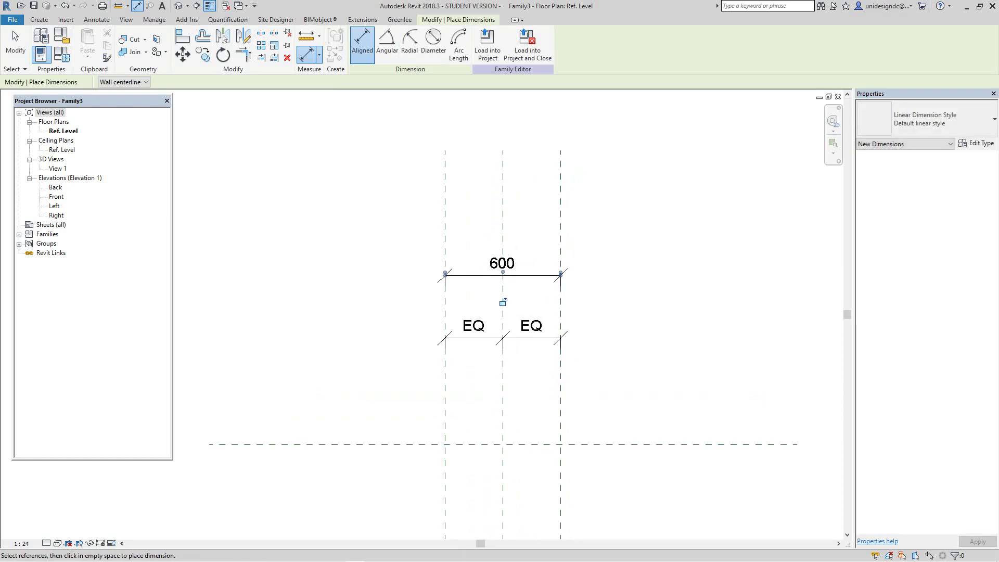
{"action": "right_click", "coordinate": [635, 260]}
{"action": "left_click", "coordinate": [656, 266]}
{"action": "scroll", "coordinate": [630, 261], "scroll_direction": "down", "scroll_amount": 2}
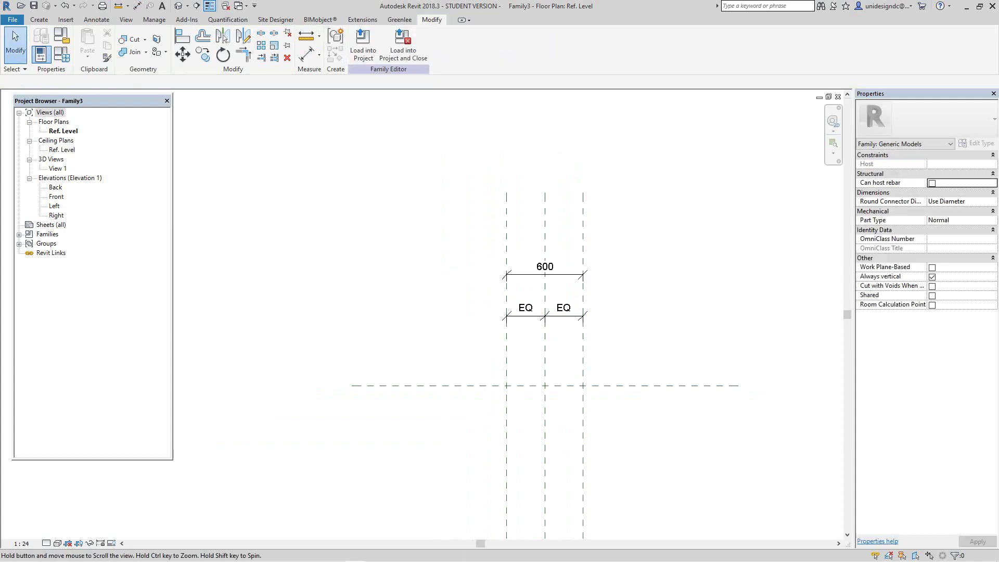
Step: Draw a horizontal reference plane about 239 mm above the horizontal centre plane, crossing the three vertical planes
{"action": "middle_click_drag", "start_coordinate": [631, 262], "coordinate": [631, 207]}
{"action": "scroll", "coordinate": [554, 334], "scroll_direction": "up", "scroll_amount": 1}
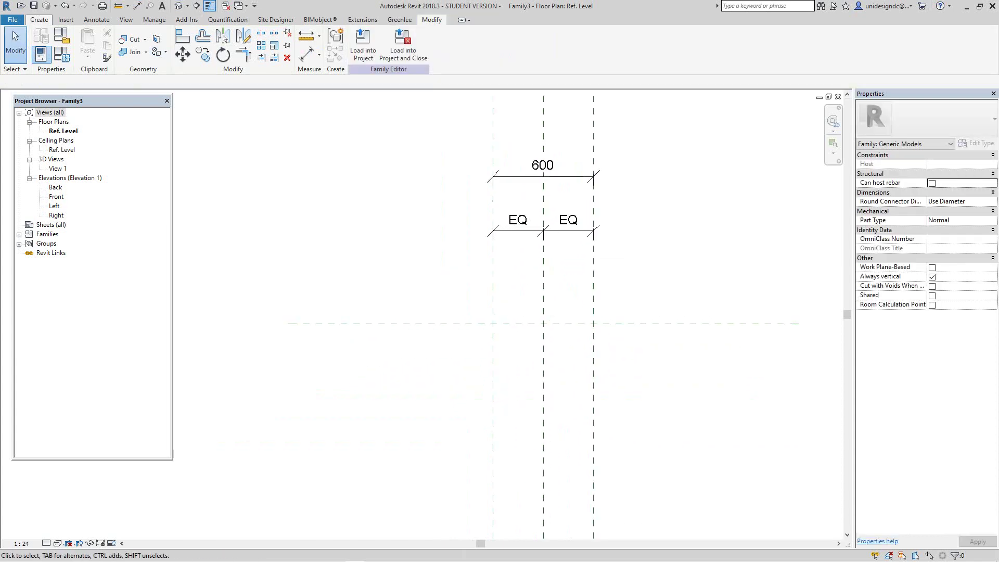
{"action": "left_click", "coordinate": [39, 19]}
{"action": "left_click", "coordinate": [591, 44]}
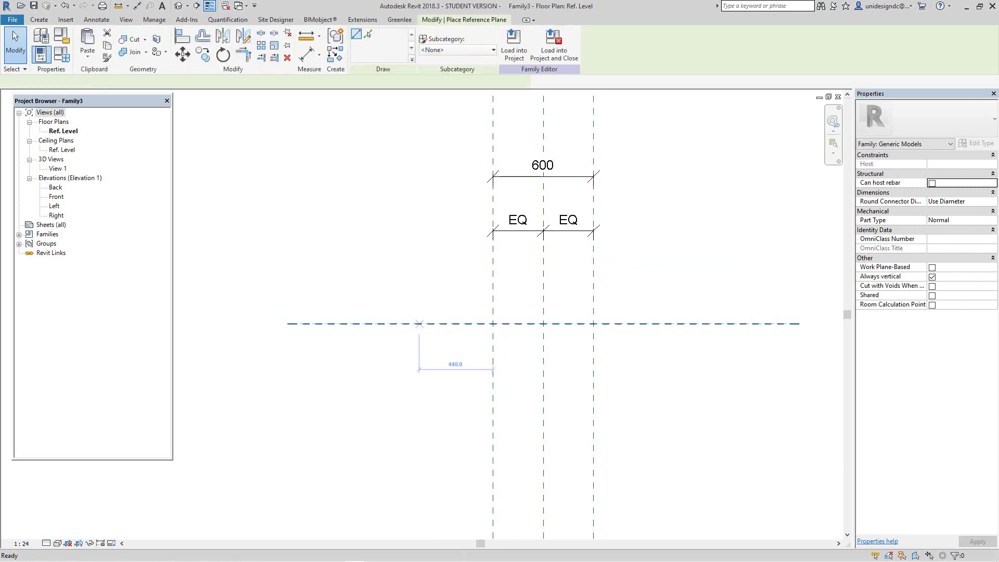
{"action": "left_click", "coordinate": [420, 284]}
{"action": "left_click", "coordinate": [735, 283]}
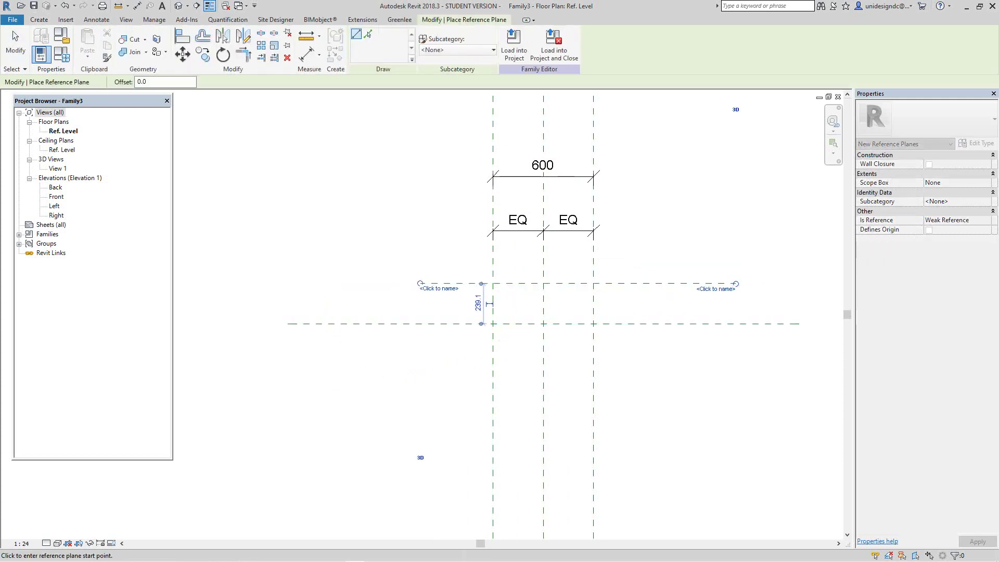
Step: Try to draw a second horizontal reference plane just below the horizontal centre plane
{"action": "left_click", "coordinate": [420, 343]}
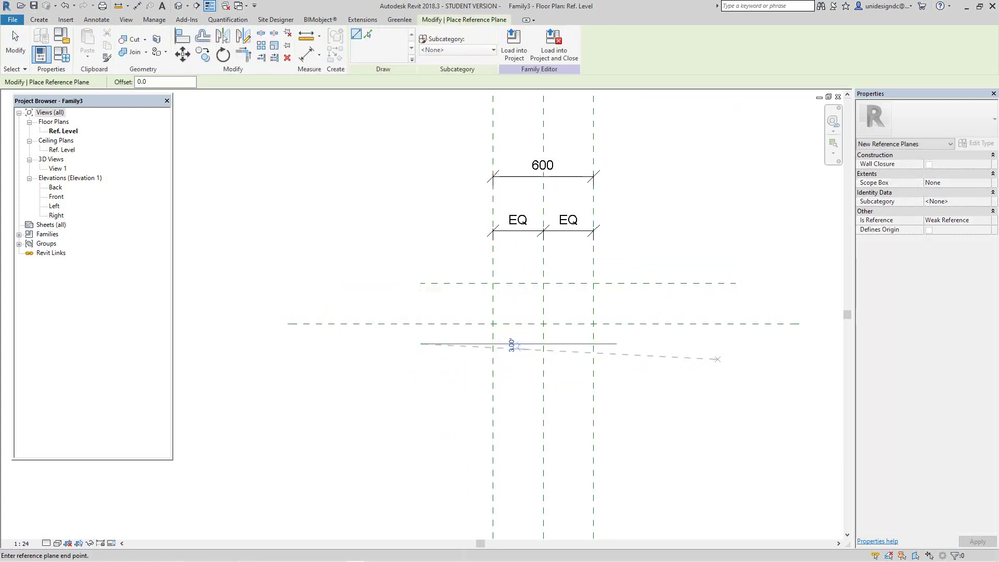
{"action": "left_click", "coordinate": [759, 346]}
{"action": "key", "text": "Escape"}
{"action": "key", "text": "Escape"}
{"action": "scroll", "coordinate": [433, 262], "scroll_direction": "up", "scroll_amount": 2}
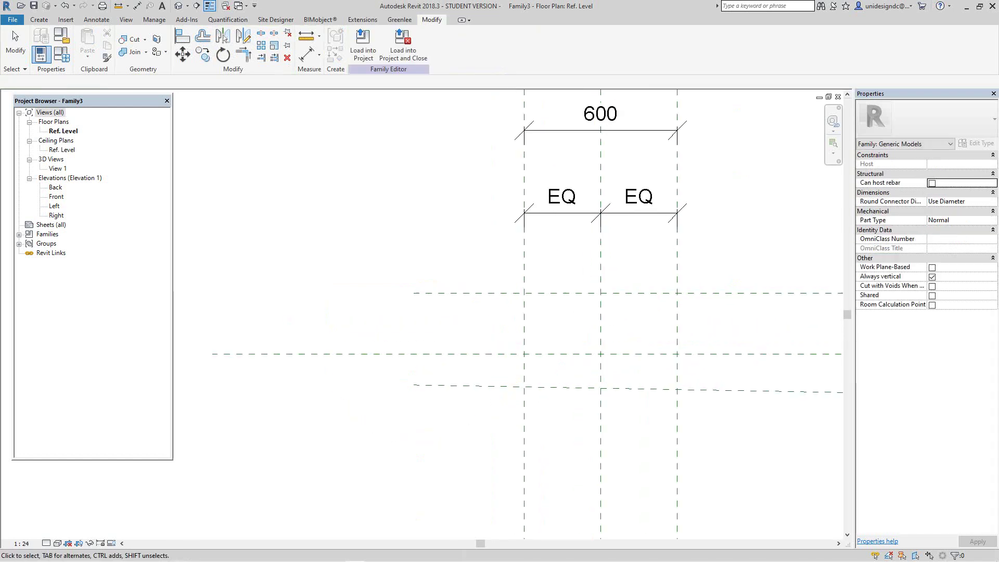
{"action": "left_click", "coordinate": [306, 54]}
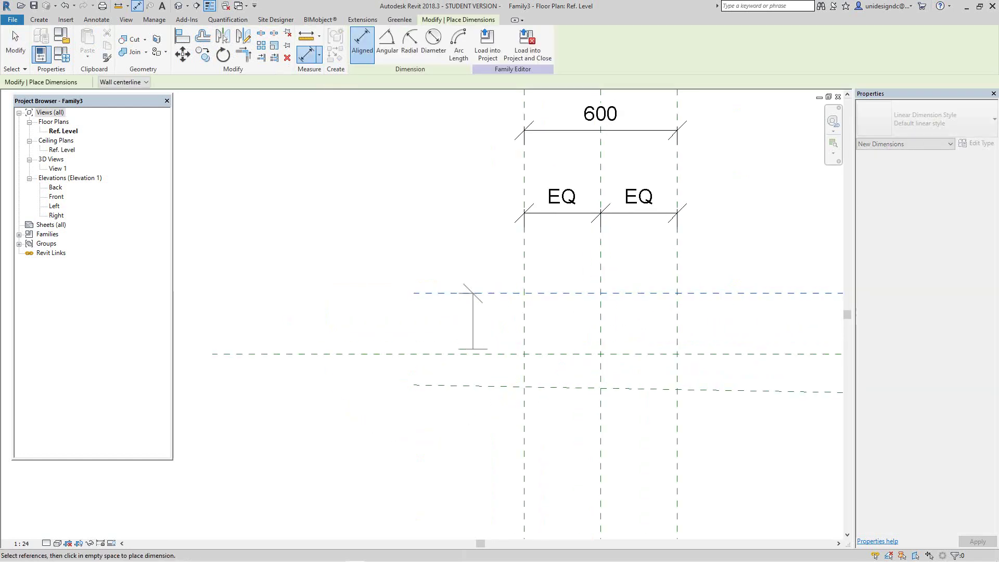
{"action": "left_click", "coordinate": [476, 354]}
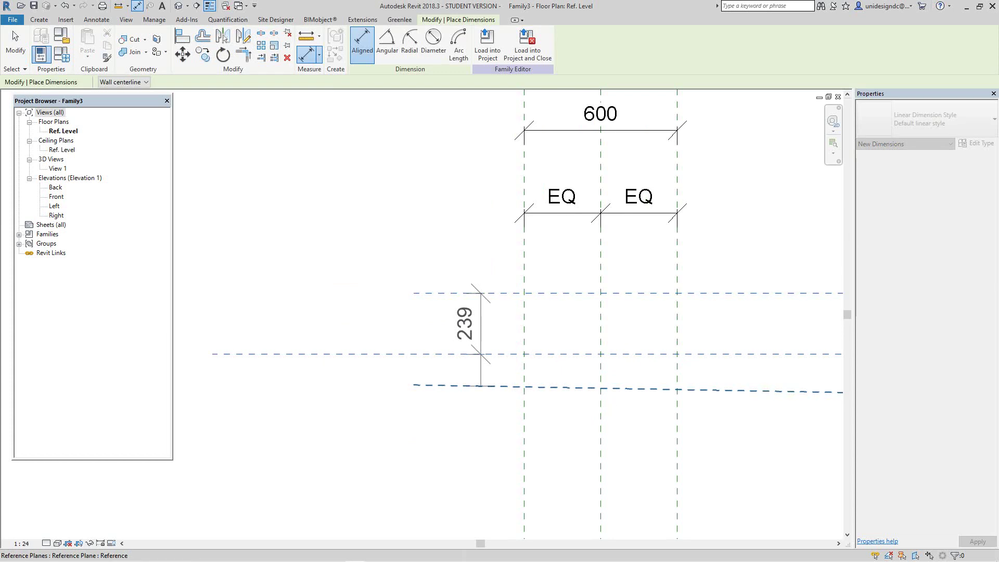
{"action": "key", "text": "Escape"}
{"action": "key", "text": "Escape"}
Step: Delete the slightly slanted reference plane below the horizontal centre plane
{"action": "scroll", "coordinate": [425, 394], "scroll_direction": "down", "scroll_amount": 1}
{"action": "middle_click_drag", "start_coordinate": [427, 394], "coordinate": [418, 393]}
{"action": "left_click", "coordinate": [419, 388]}
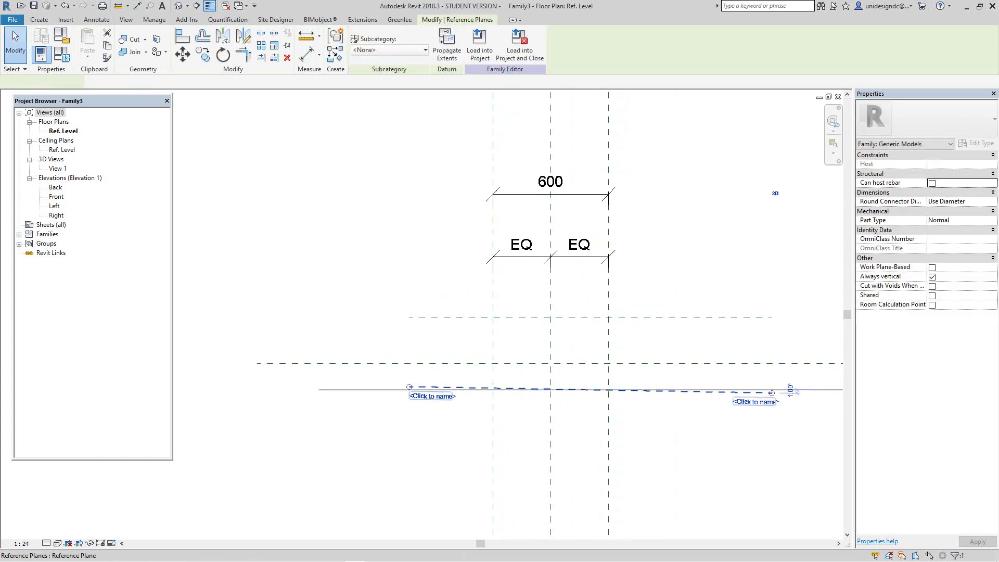
{"action": "right_click", "coordinate": [457, 147]}
{"action": "left_click", "coordinate": [482, 278]}
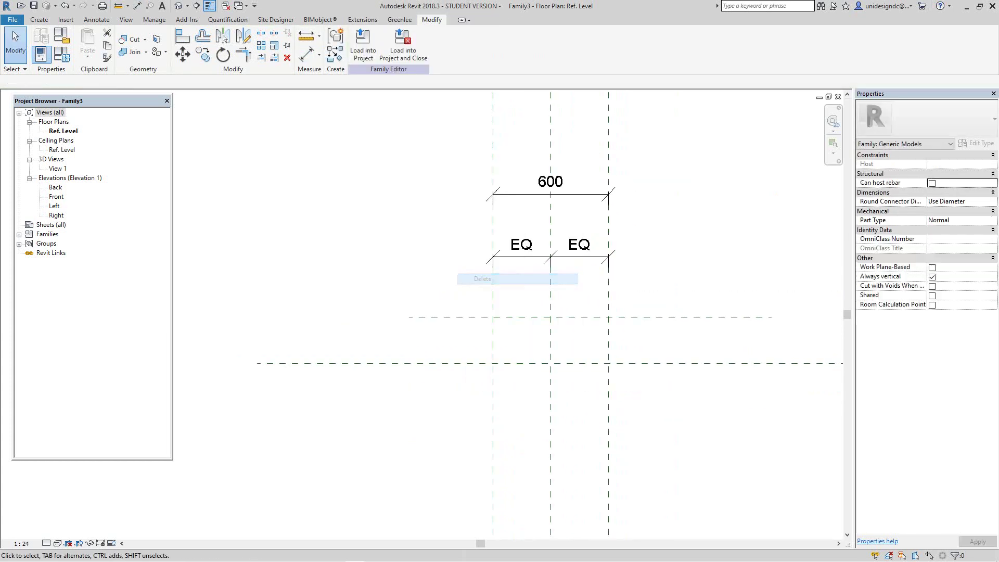
Step: Draw a horizontal reference plane about 260 mm below the horizontal centre plane, crossing the three vertical planes
{"action": "scroll", "coordinate": [364, 312], "scroll_direction": "down", "scroll_amount": 1}
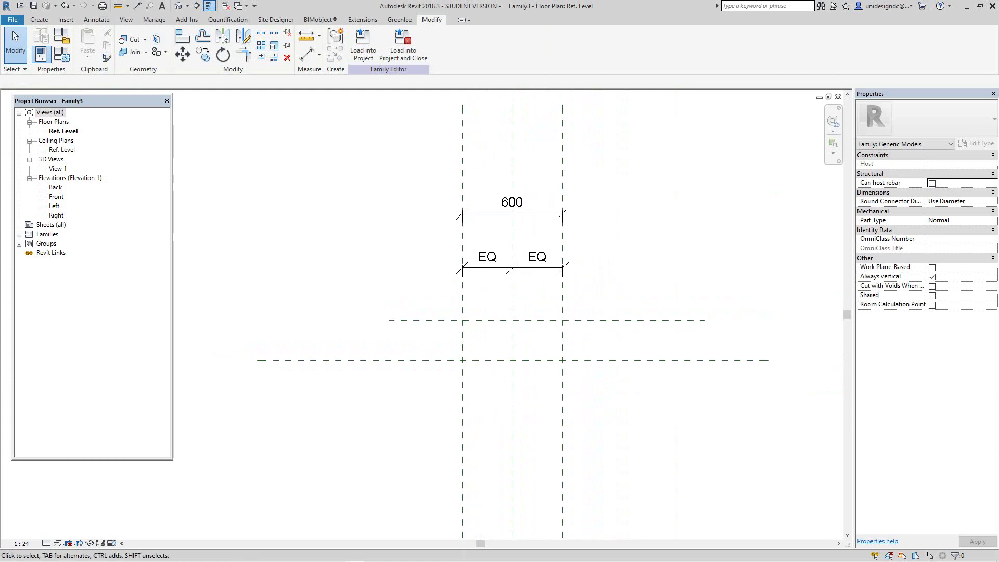
{"action": "middle_click_drag", "start_coordinate": [387, 188], "coordinate": [387, 168]}
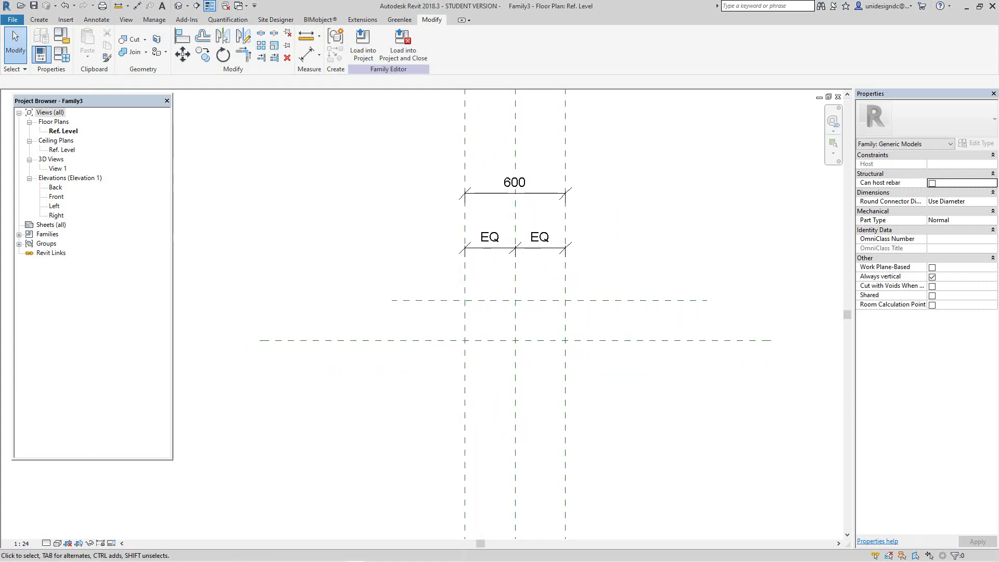
{"action": "scroll", "coordinate": [384, 167], "scroll_direction": "down", "scroll_amount": 2}
{"action": "scroll", "coordinate": [380, 165], "scroll_direction": "up", "scroll_amount": 1}
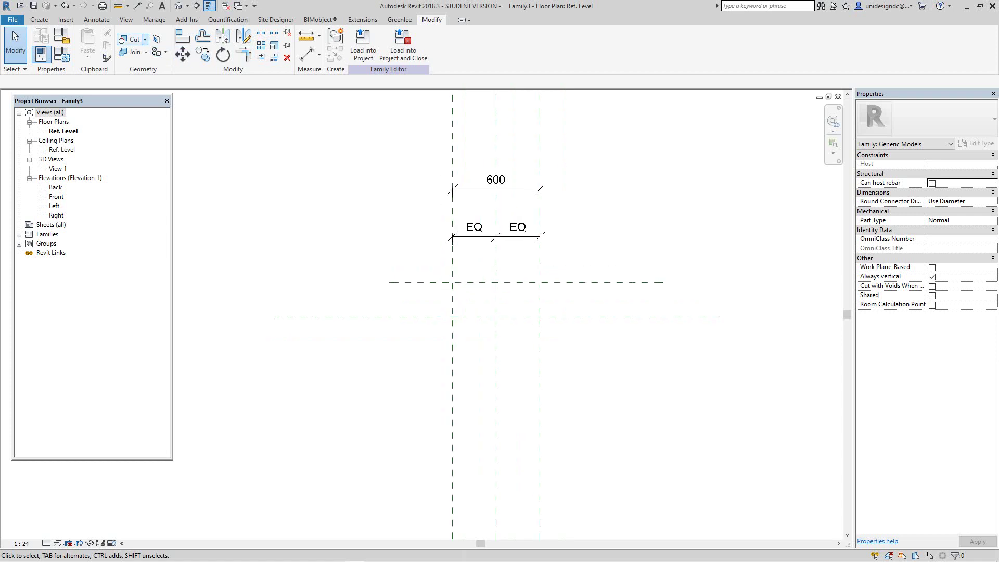
{"action": "left_click", "coordinate": [39, 19]}
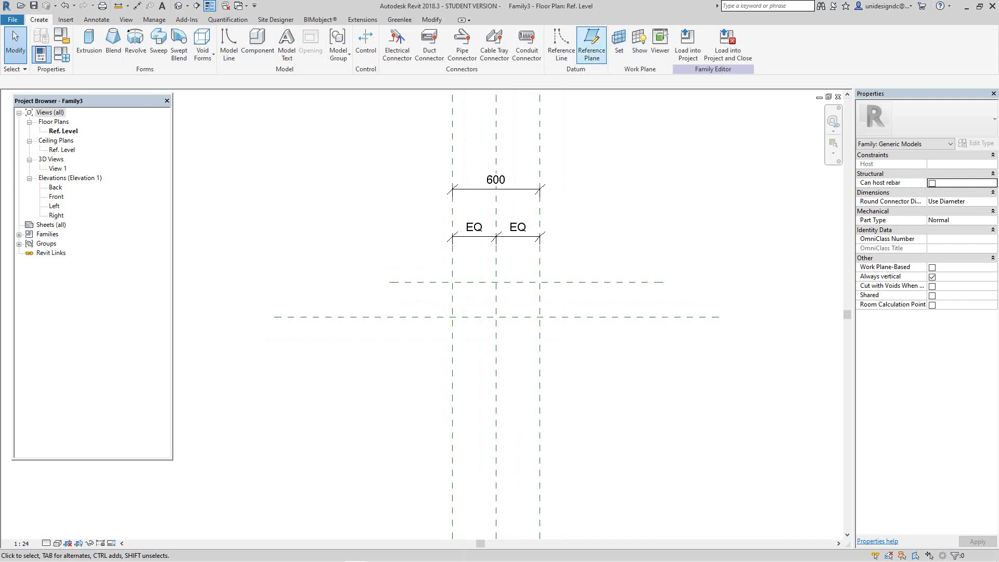
{"action": "left_click", "coordinate": [592, 44]}
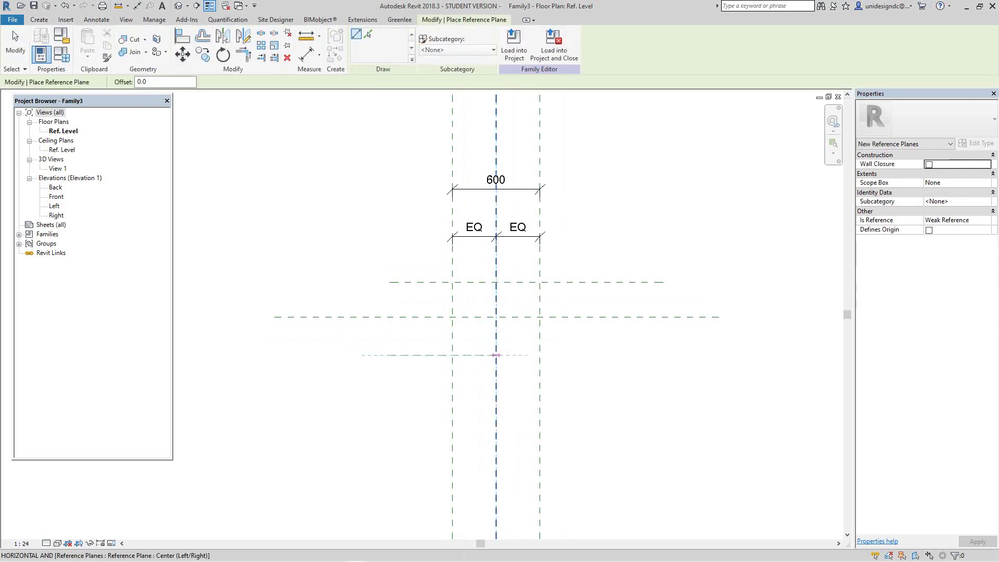
{"action": "left_click", "coordinate": [390, 356]}
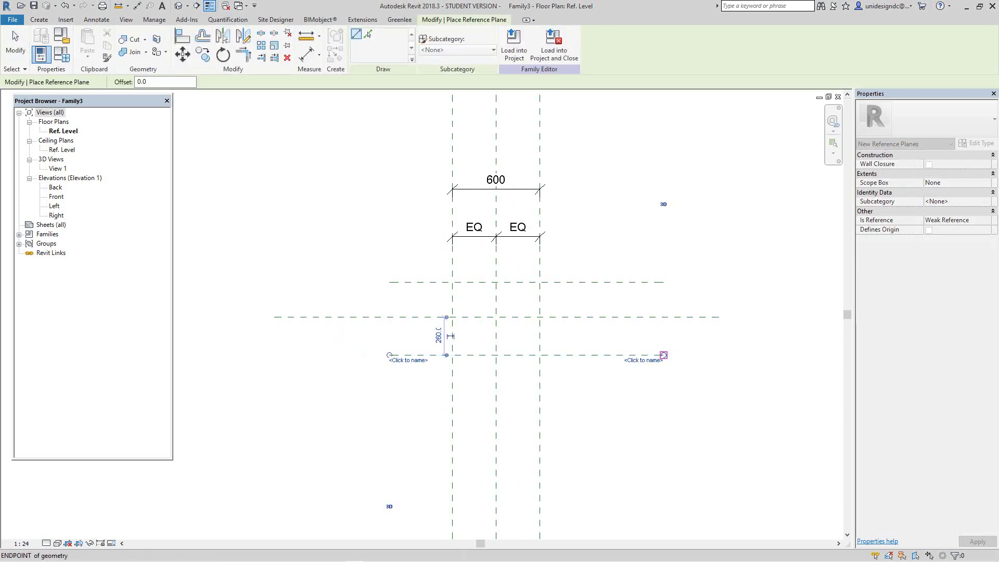
{"action": "left_click", "coordinate": [664, 355]}
{"action": "key", "text": "Escape"}
{"action": "key", "text": "Escape"}
Step: Try a permanent dimension between the upper horizontal plane and the centre plane, moved away from the vertical planes, and delete it
{"action": "scroll", "coordinate": [536, 371], "scroll_direction": "up", "scroll_amount": 1}
{"action": "middle_click_drag", "start_coordinate": [536, 317], "coordinate": [548, 379]}
{"action": "scroll", "coordinate": [538, 322], "scroll_direction": "down", "scroll_amount": 1}
{"action": "scroll", "coordinate": [453, 367], "scroll_direction": "up", "scroll_amount": 3}
{"action": "middle_click_drag", "start_coordinate": [452, 367], "coordinate": [460, 348]}
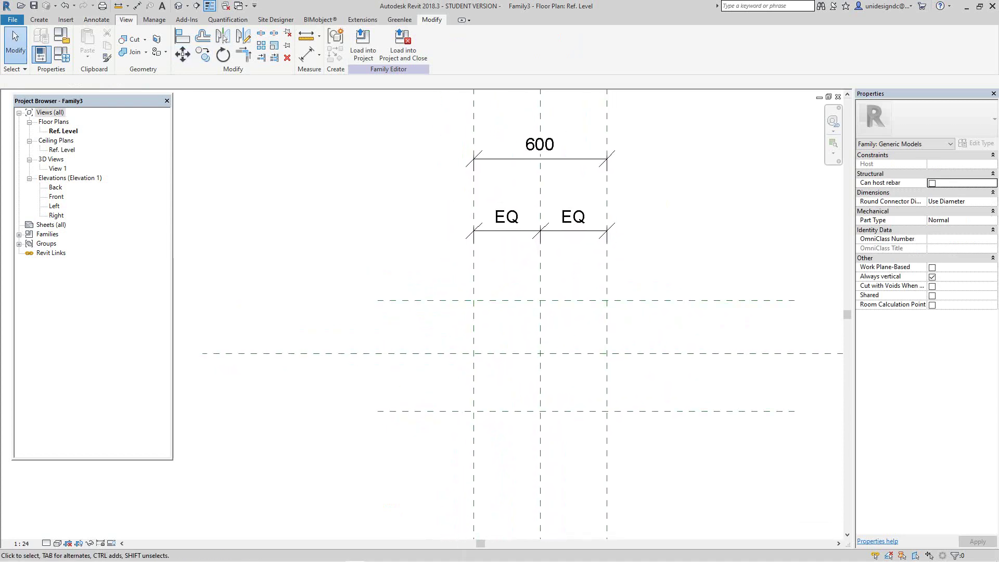
{"action": "left_click", "coordinate": [97, 19]}
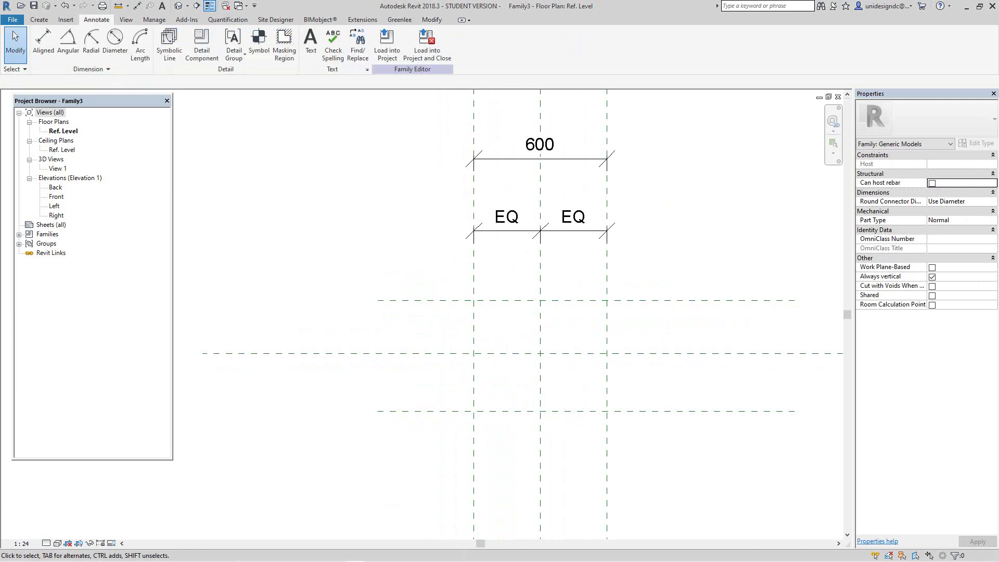
{"action": "left_click", "coordinate": [468, 301]}
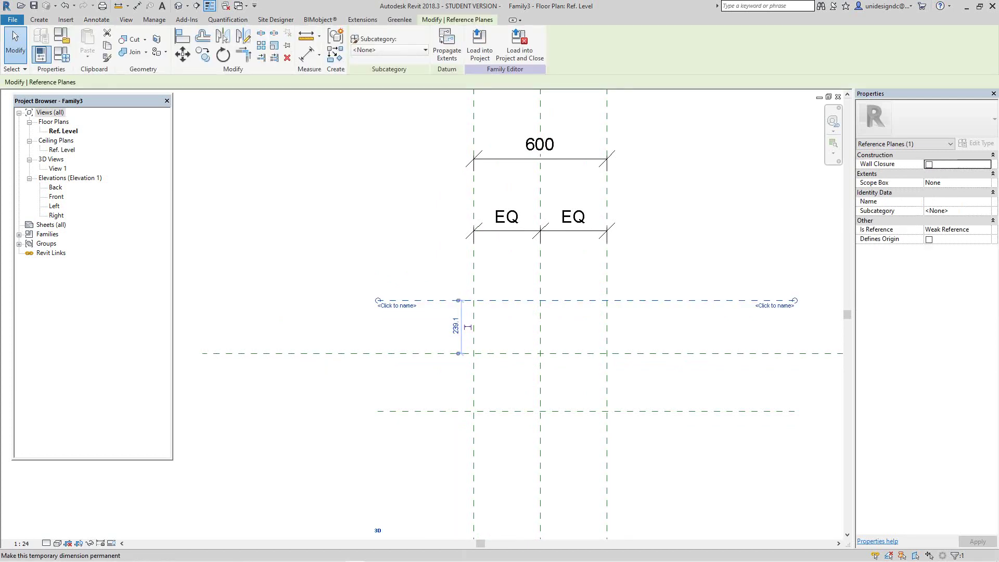
{"action": "left_click", "coordinate": [468, 327]}
{"action": "key", "text": "Escape"}
{"action": "key", "text": "Escape"}
{"action": "left_click_drag", "start_coordinate": [460, 327], "coordinate": [418, 327]}
{"action": "key", "text": "Escape"}
{"action": "left_click", "coordinate": [418, 327]}
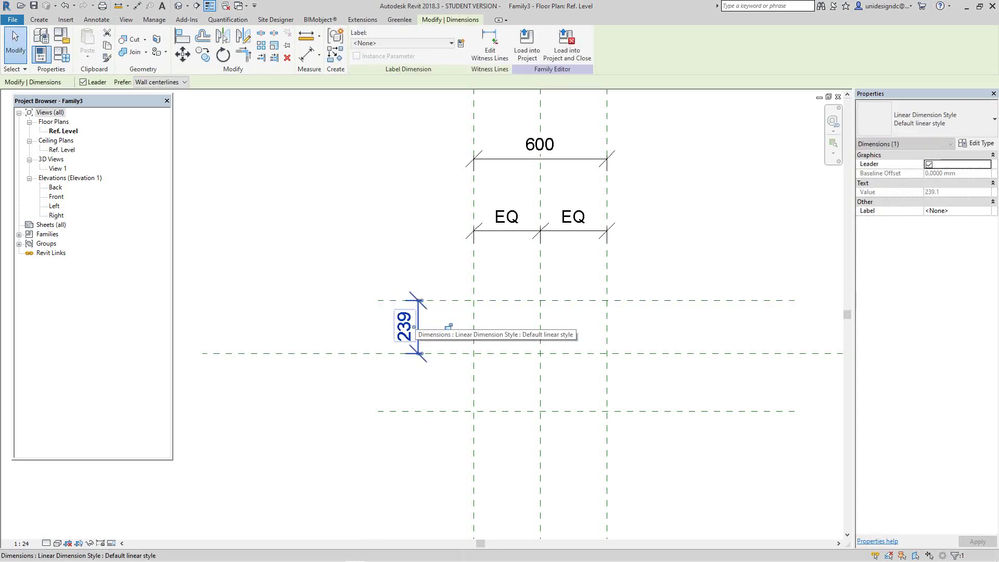
{"action": "key", "text": "Delete"}
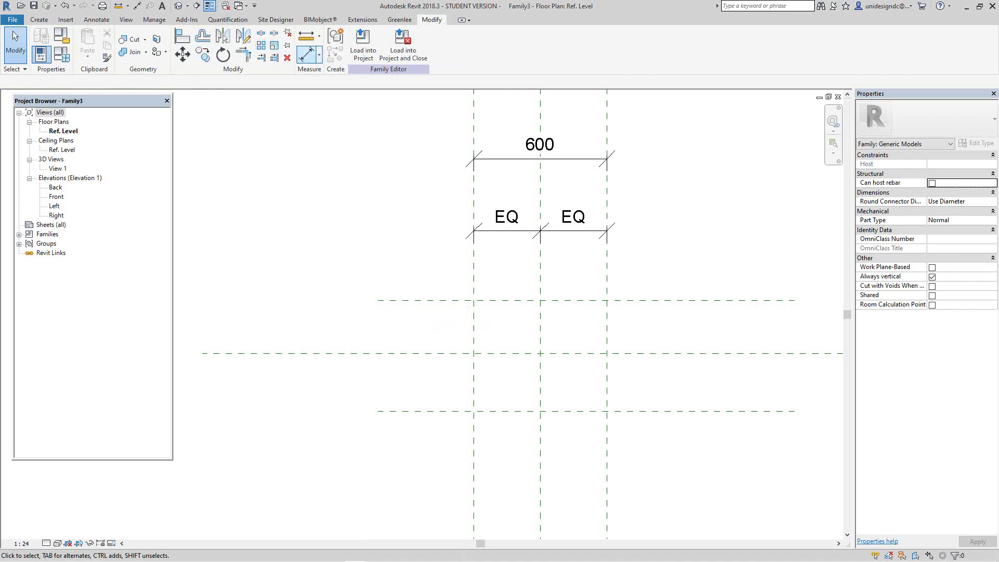
Step: Add an aligned dimension across the three horizontal reference planes, make its segments equal (EQ), and end the command
{"action": "left_click", "coordinate": [306, 55]}
{"action": "left_click", "coordinate": [426, 300]}
{"action": "left_click", "coordinate": [428, 353]}
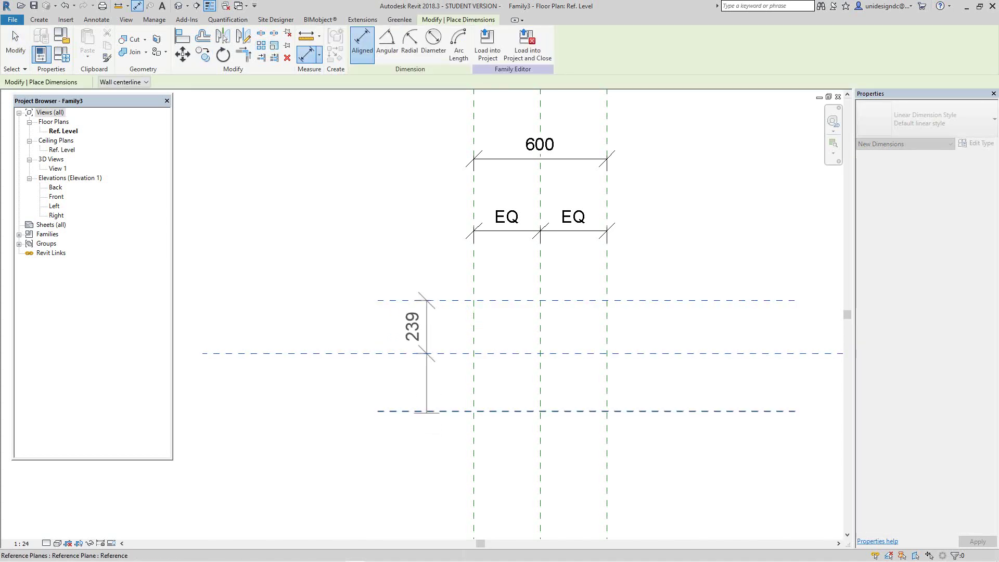
{"action": "left_click", "coordinate": [427, 411]}
{"action": "left_click", "coordinate": [427, 449]}
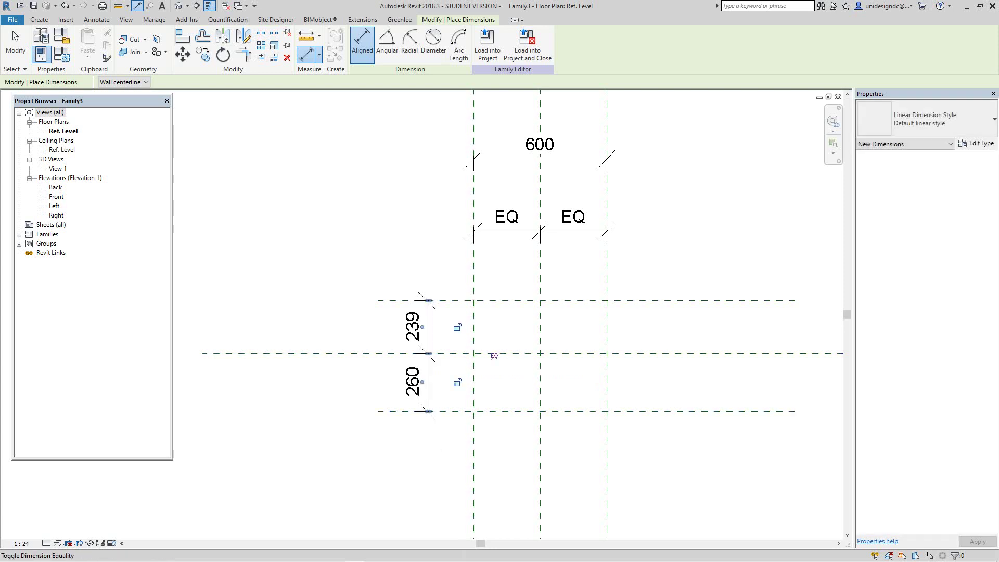
{"action": "left_click", "coordinate": [495, 356]}
{"action": "scroll", "coordinate": [391, 344], "scroll_direction": "down", "scroll_amount": 2}
{"action": "middle_click_drag", "start_coordinate": [390, 344], "coordinate": [387, 391]}
{"action": "right_click", "coordinate": [354, 200]}
{"action": "left_click", "coordinate": [375, 206]}
{"action": "right_click", "coordinate": [461, 275]}
{"action": "left_click", "coordinate": [488, 282]}
Step: Label the overall dimension between the outer vertical planes with a new family type parameter named W
{"action": "left_click", "coordinate": [500, 269]}
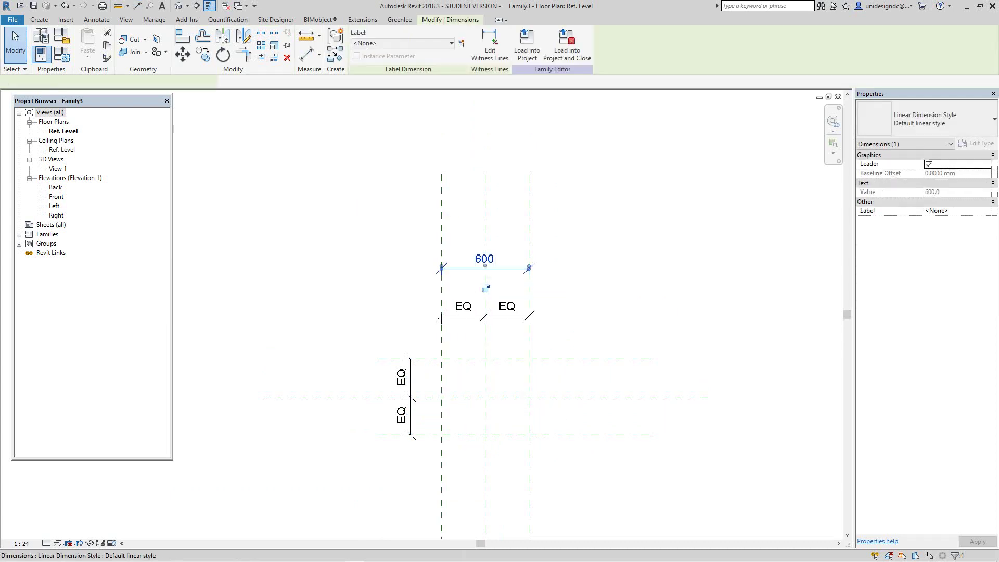
{"action": "left_click", "coordinate": [461, 43]}
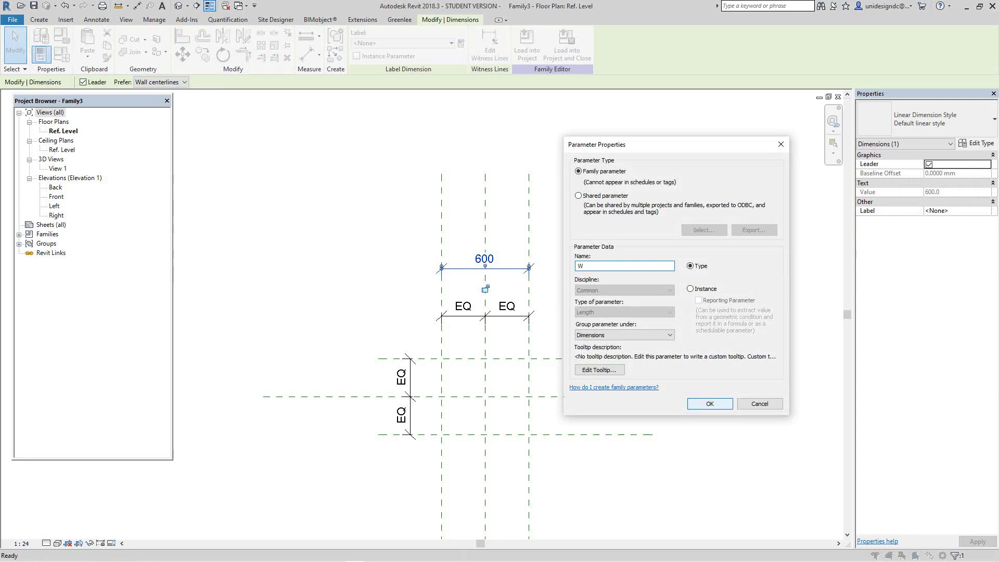
{"action": "left_click", "coordinate": [710, 404]}
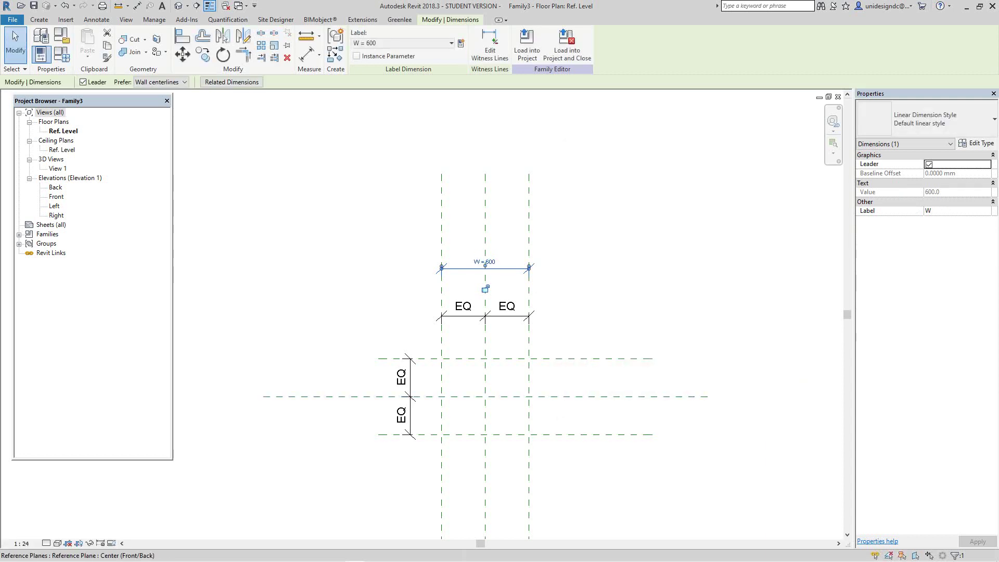
{"action": "left_click", "coordinate": [409, 415]}
{"action": "key", "text": "Escape"}
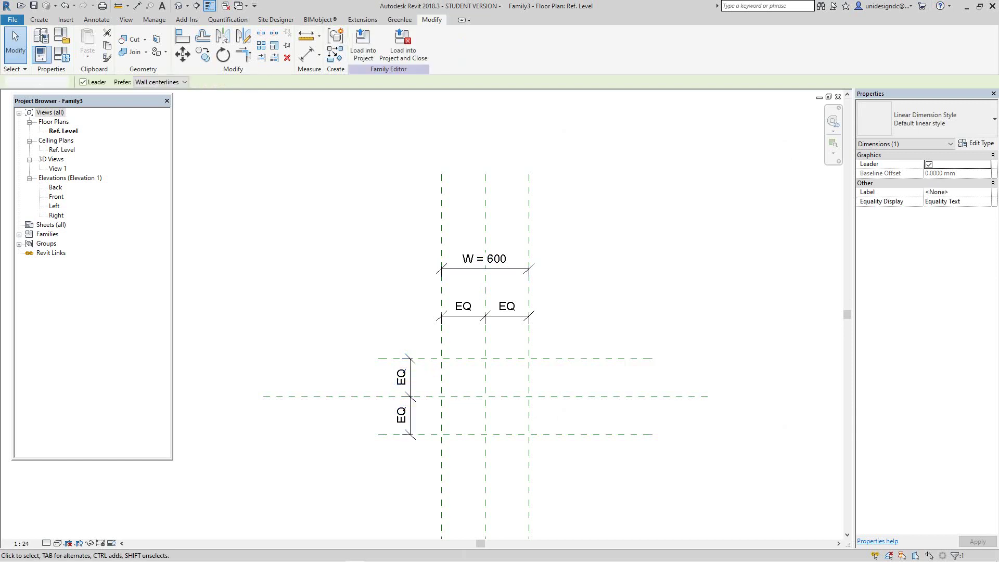
{"action": "key", "text": "Escape"}
Step: Add an overall aligned dimension between the two outer horizontal reference planes, outside the vertical EQ dimension
{"action": "left_click", "coordinate": [306, 54]}
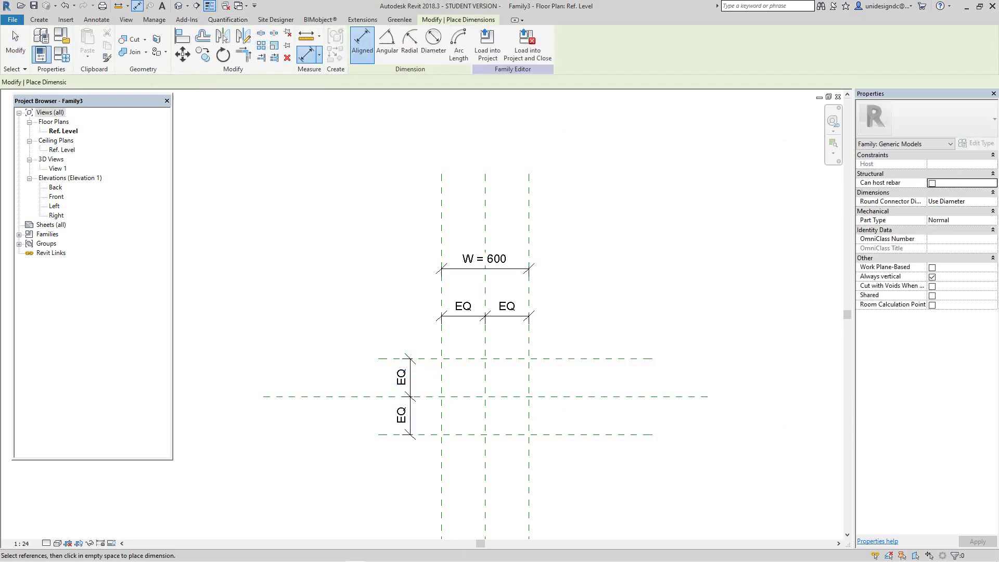
{"action": "left_click", "coordinate": [367, 358]}
{"action": "left_click", "coordinate": [372, 434]}
{"action": "left_click", "coordinate": [339, 397]}
{"action": "key", "text": "Escape"}
{"action": "key", "text": "Escape"}
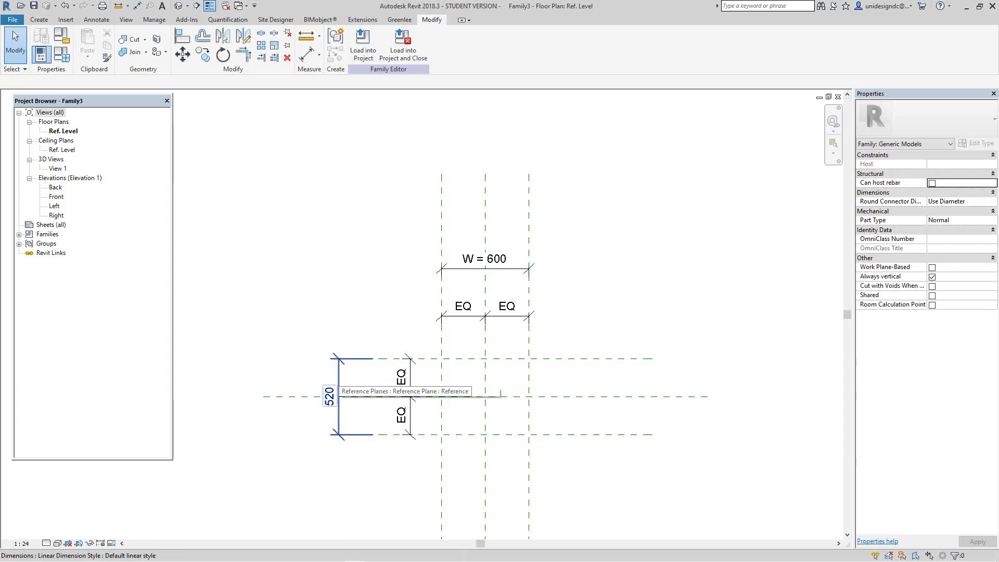
Step: Label the overall dimension between the outer horizontal planes with a new family type parameter named L
{"action": "left_click", "coordinate": [358, 395]}
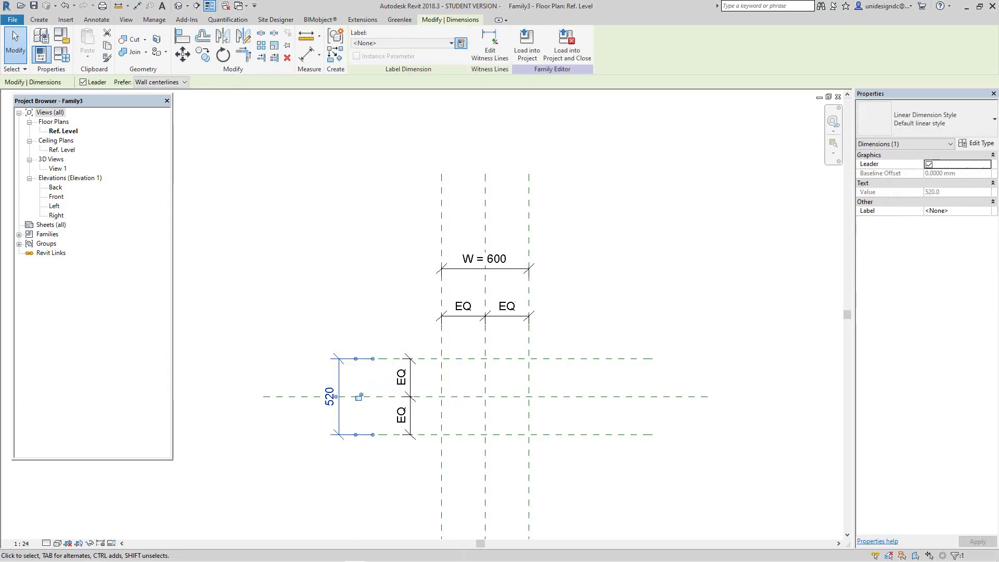
{"action": "left_click", "coordinate": [461, 43]}
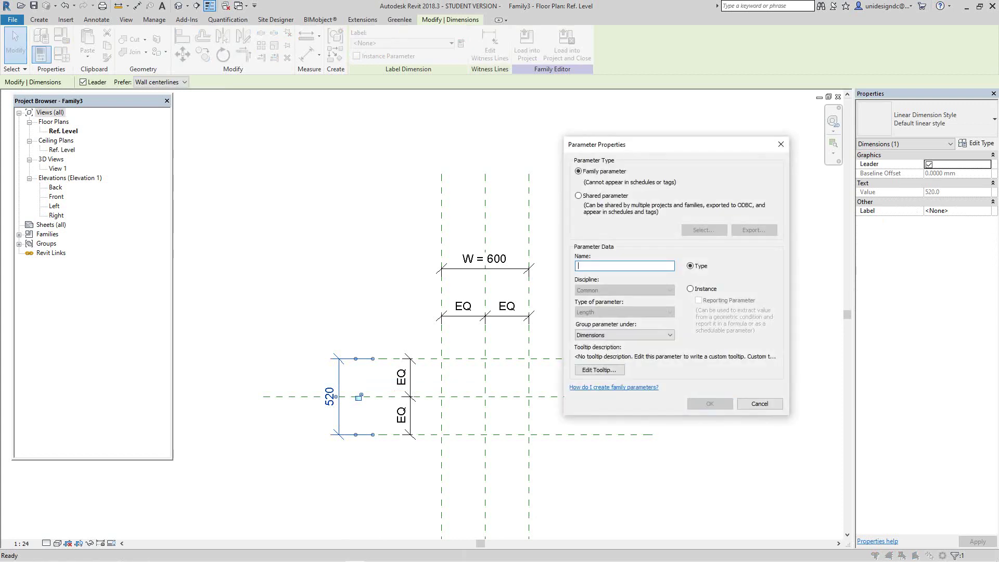
{"action": "type", "text": "L"}
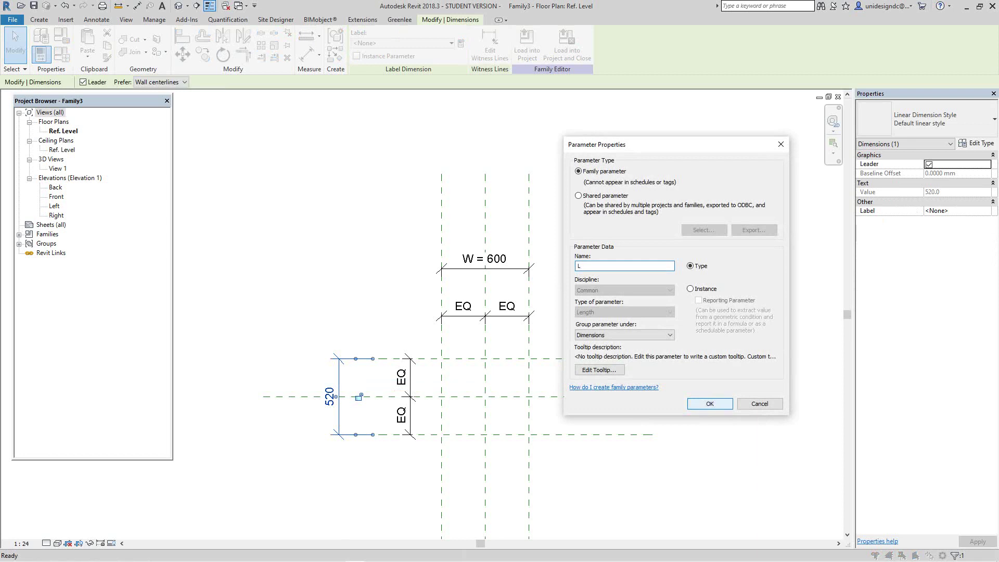
{"action": "key", "text": "Return"}
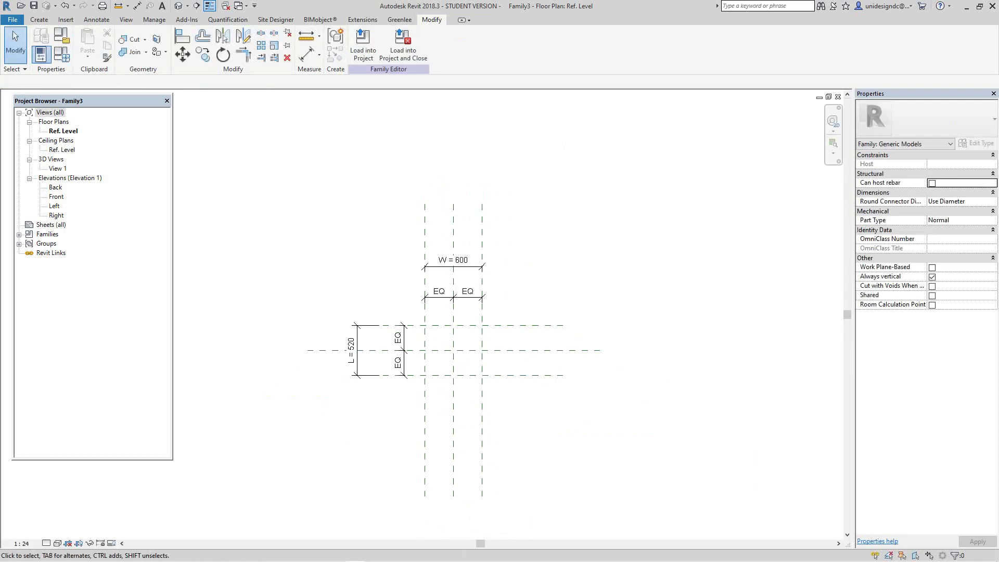
Step: Set the family type parameters L to 300 mm and W to 200 mm and accept the changes
{"action": "scroll", "coordinate": [349, 288], "scroll_direction": "up", "scroll_amount": 2}
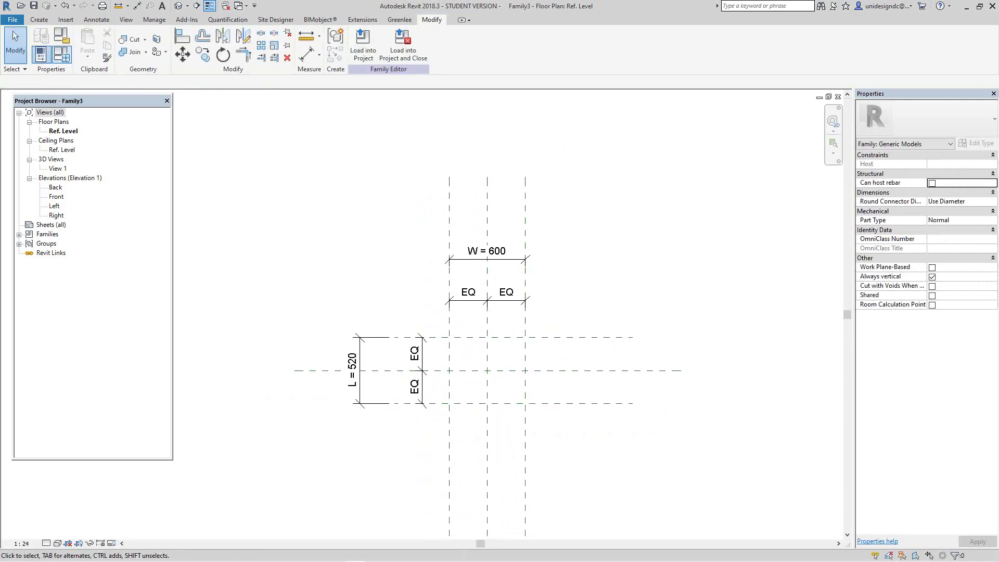
{"action": "left_click", "coordinate": [62, 54]}
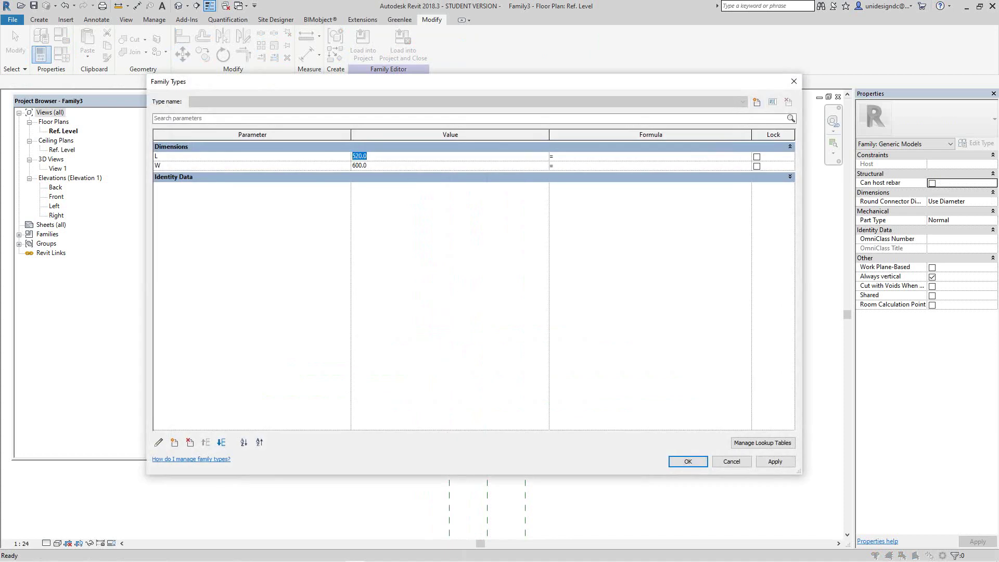
{"action": "type", "text": "300"}
{"action": "left_click", "coordinate": [367, 165]}
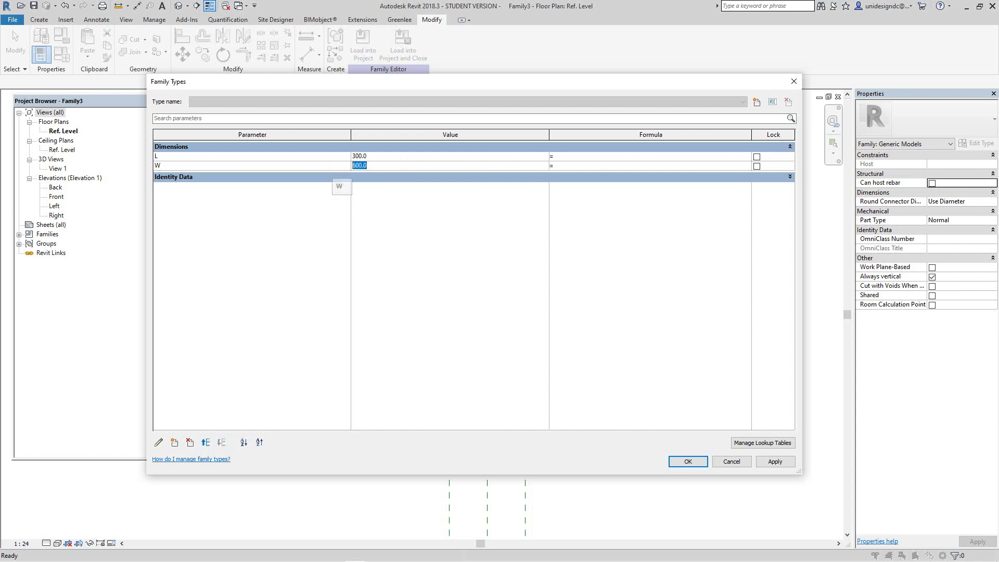
{"action": "type", "text": "200"}
{"action": "key", "text": "Return"}
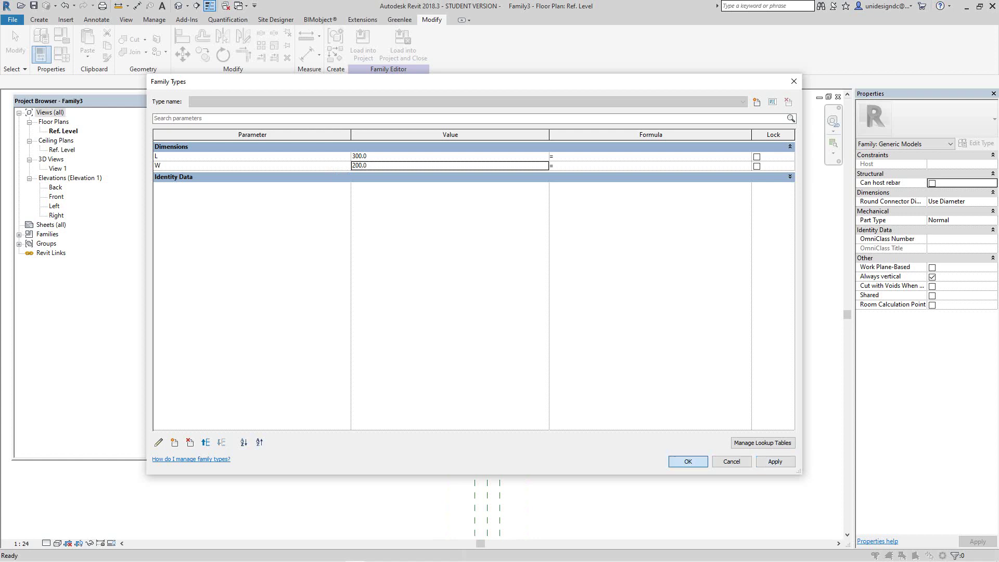
{"action": "left_click", "coordinate": [688, 462]}
{"action": "scroll", "coordinate": [473, 331], "scroll_direction": "up", "scroll_amount": 3}
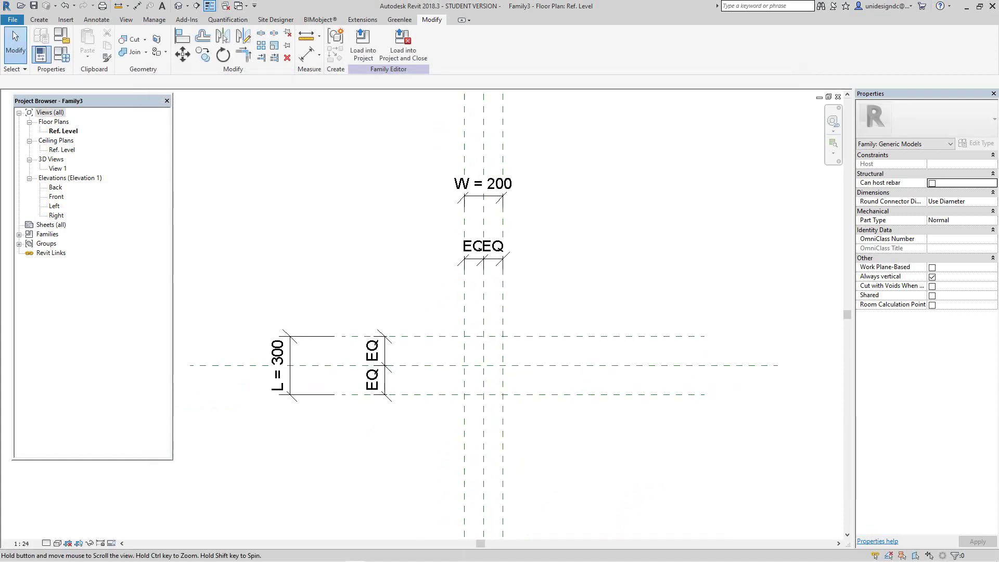
{"action": "scroll", "coordinate": [514, 359], "scroll_direction": "up", "scroll_amount": 3}
{"action": "mouse_move", "coordinate": [514, 359]}
{"action": "middle_mouse_down"}
{"action": "mouse_move", "coordinate": [518, 339]}
{"action": "mouse_move", "coordinate": [500, 339]}
{"action": "middle_mouse_up"}
{"action": "scroll", "coordinate": [519, 338], "scroll_direction": "down", "scroll_amount": 3}
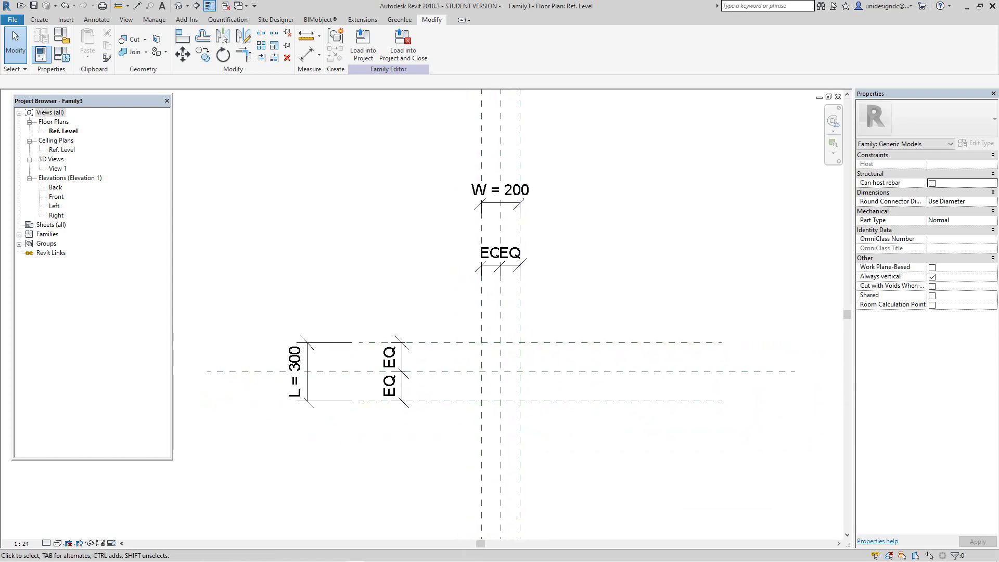
Step: In the Front elevation, draw a horizontal reference plane about 165 mm above the Ref. Level, crossing the three vertical planes
{"action": "double_click", "coordinate": [56, 196]}
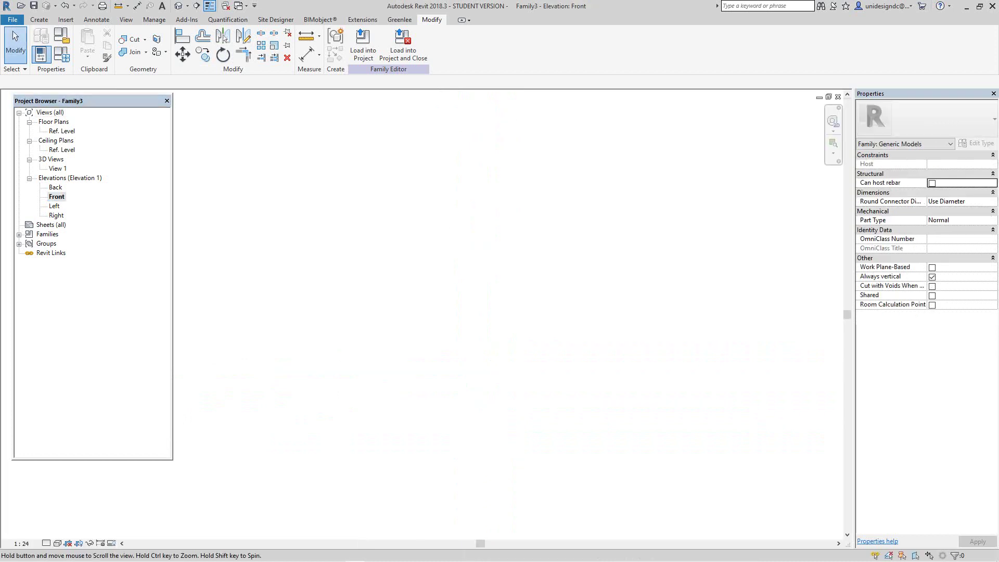
{"action": "scroll", "coordinate": [493, 349], "scroll_direction": "up", "scroll_amount": 3}
{"action": "middle_click_drag", "start_coordinate": [493, 349], "coordinate": [552, 320]}
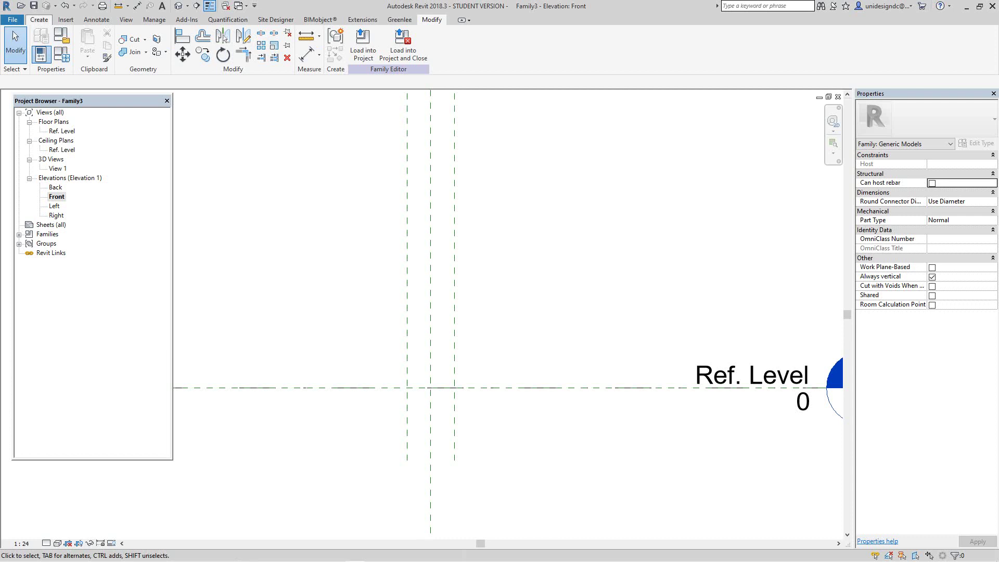
{"action": "left_click", "coordinate": [39, 19]}
{"action": "left_click", "coordinate": [591, 45]}
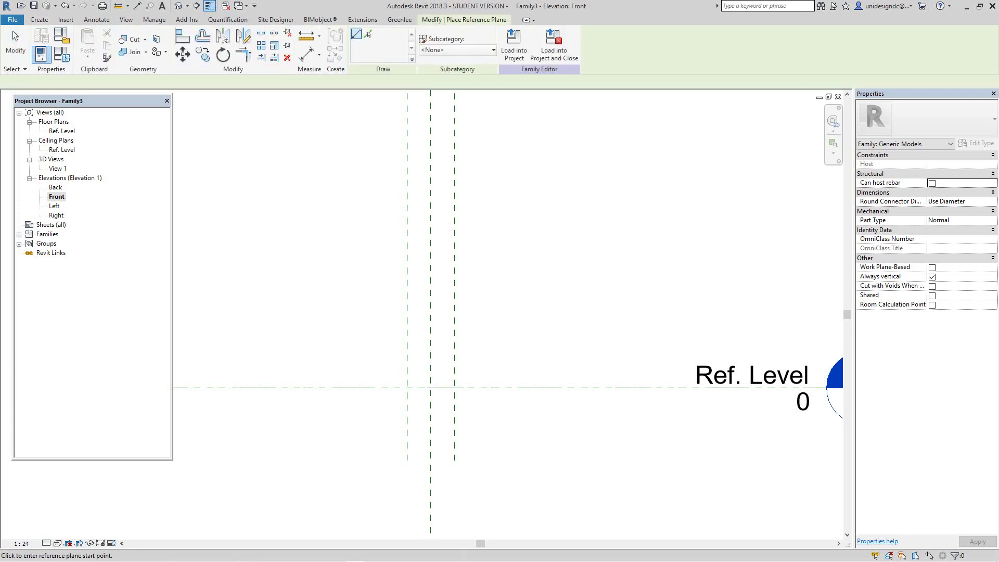
{"action": "left_click", "coordinate": [509, 349]}
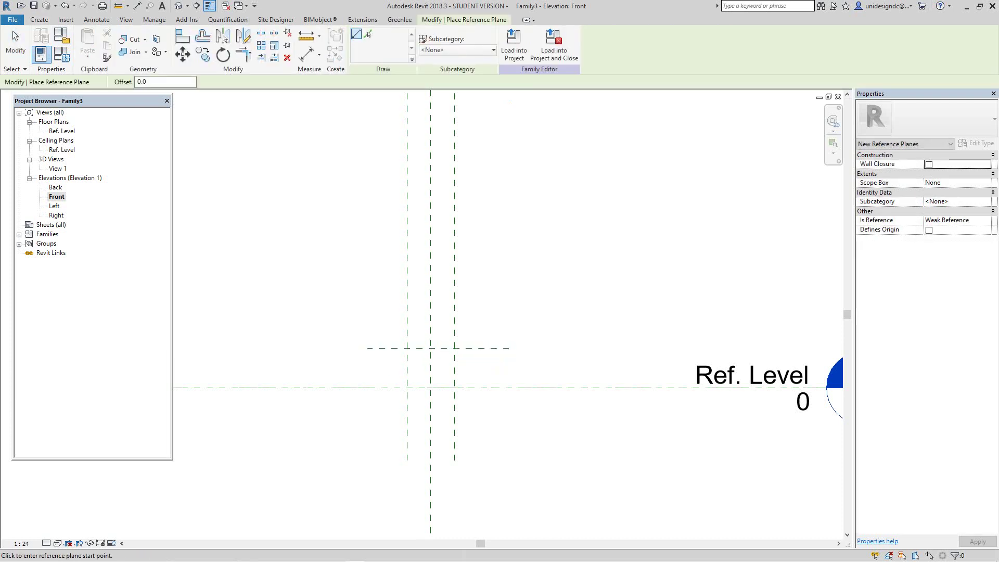
{"action": "scroll", "coordinate": [448, 374], "scroll_direction": "up", "scroll_amount": 2}
{"action": "key", "text": "Escape"}
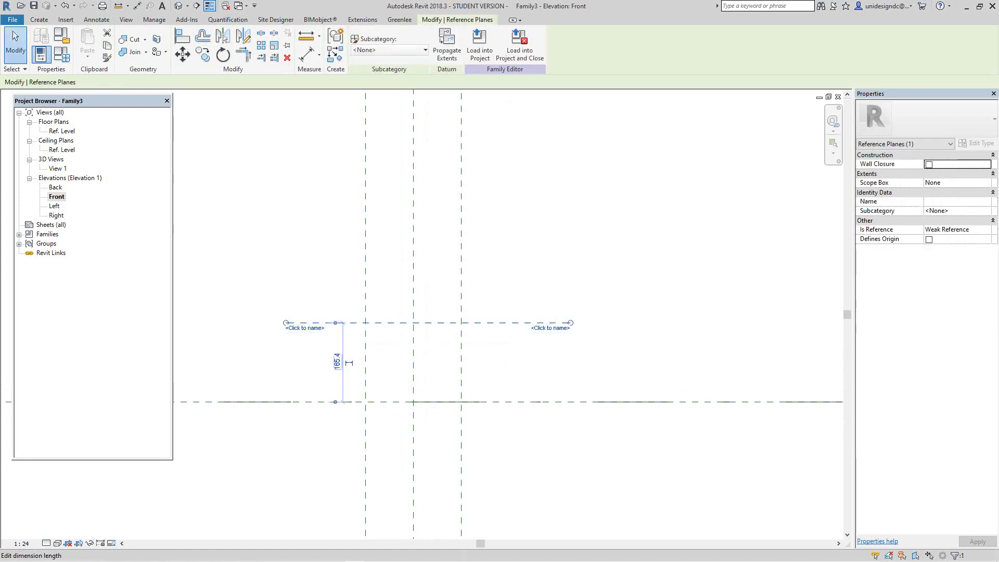
Step: Set the height of the horizontal reference plane above the Ref. Level to 300 mm
{"action": "left_click", "coordinate": [337, 357]}
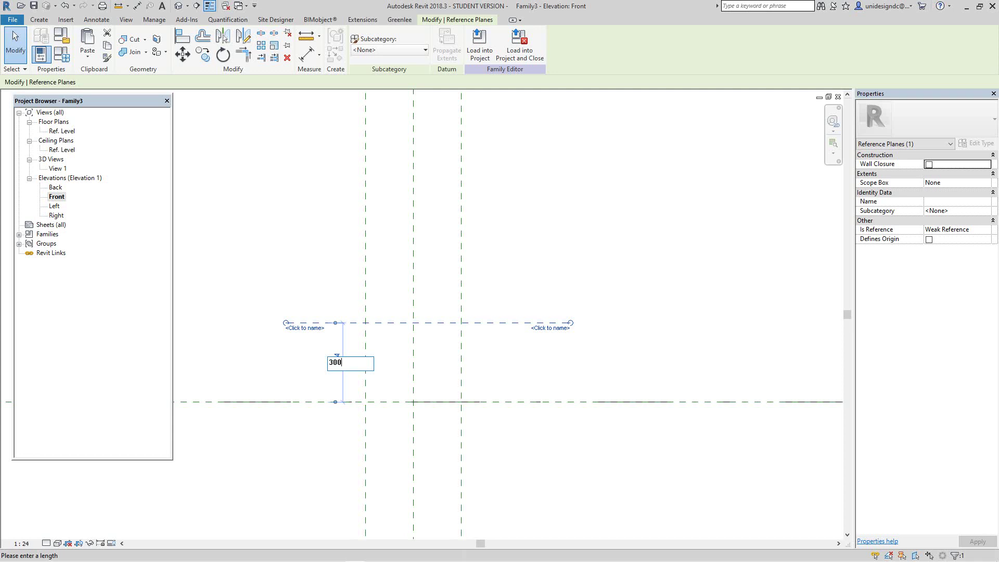
{"action": "key", "text": "Return"}
{"action": "key", "text": "Escape"}
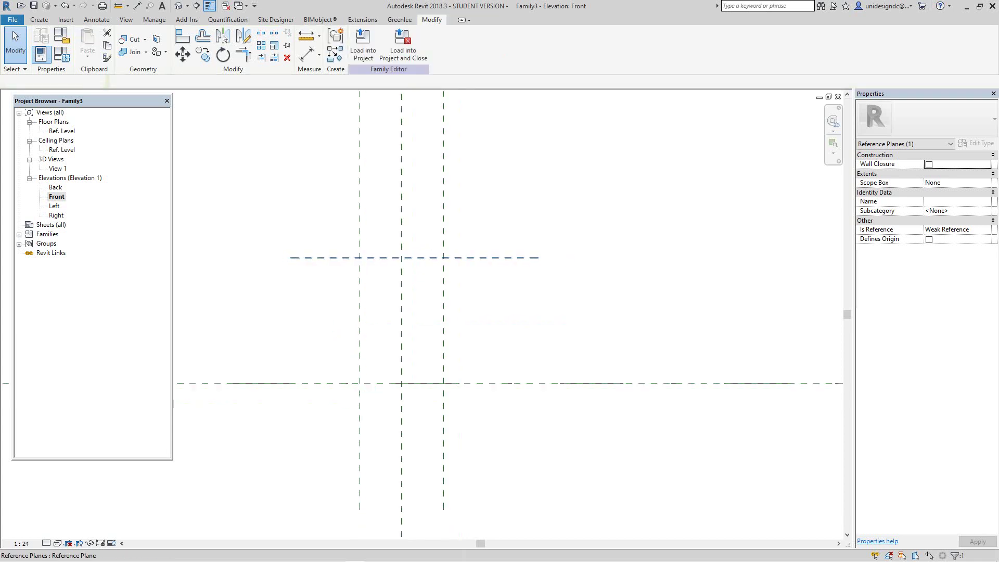
Step: Place an aligned dimension between the upper horizontal reference plane and the Ref. Level, outside the three vertical planes
{"action": "scroll", "coordinate": [362, 282], "scroll_direction": "down", "scroll_amount": 3}
{"action": "scroll", "coordinate": [317, 285], "scroll_direction": "up", "scroll_amount": 4}
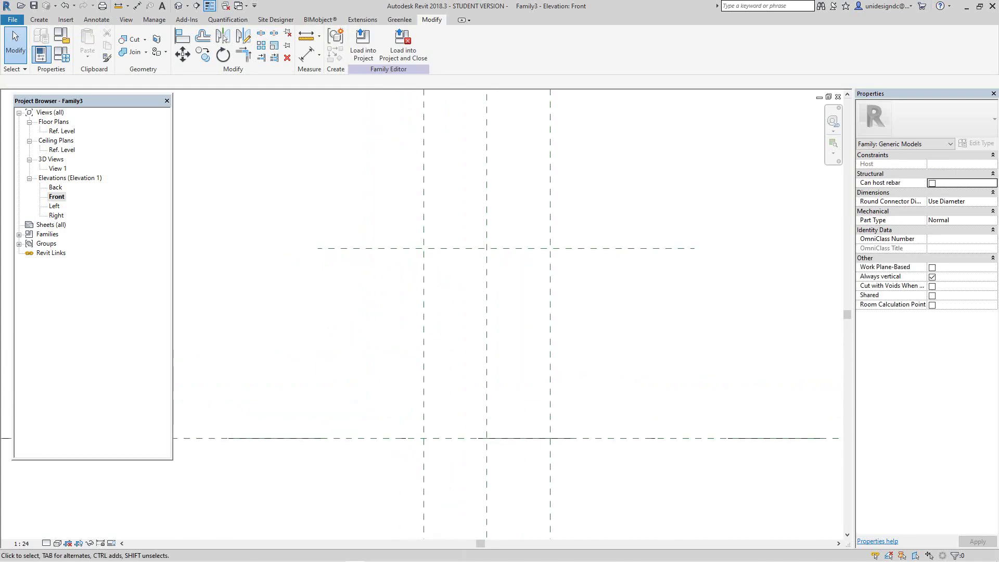
{"action": "left_click", "coordinate": [306, 55]}
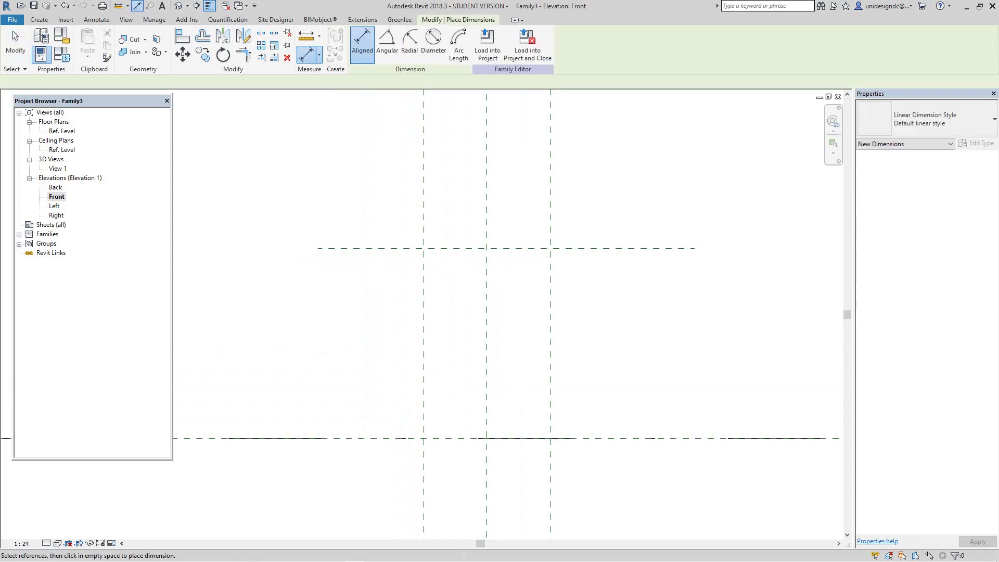
{"action": "left_click", "coordinate": [373, 248]}
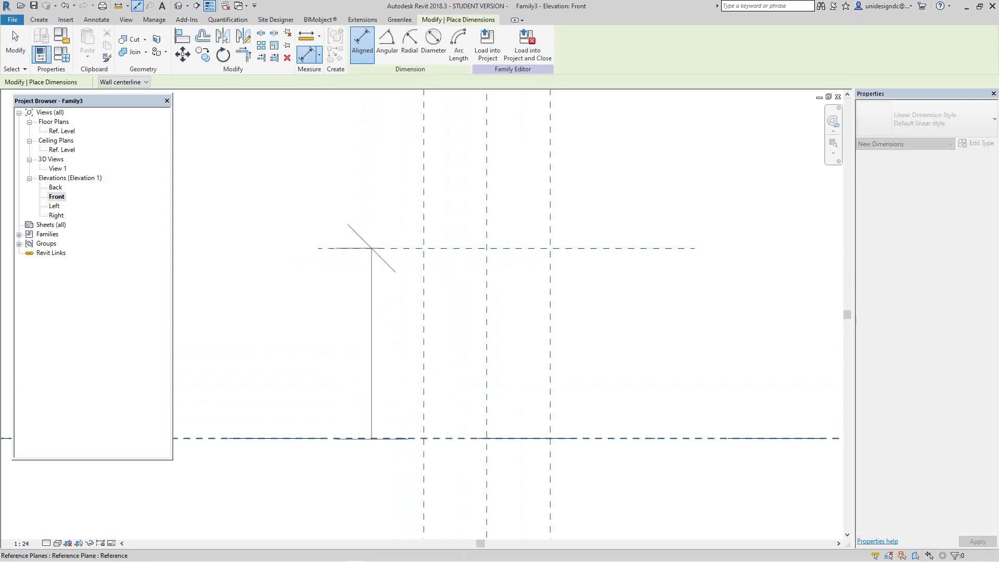
{"action": "left_click", "coordinate": [371, 438]}
{"action": "left_click", "coordinate": [297, 465]}
{"action": "scroll", "coordinate": [324, 331], "scroll_direction": "down", "scroll_amount": 2}
{"action": "right_click", "coordinate": [324, 326]}
{"action": "left_click", "coordinate": [351, 331]}
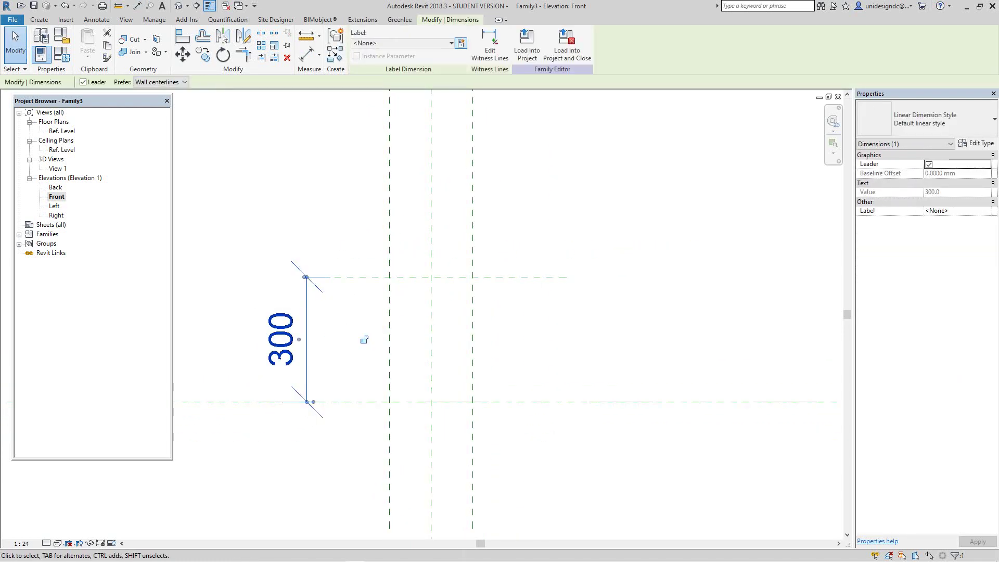
Step: Label the height dimension with a new family type parameter named H
{"action": "left_click", "coordinate": [460, 43]}
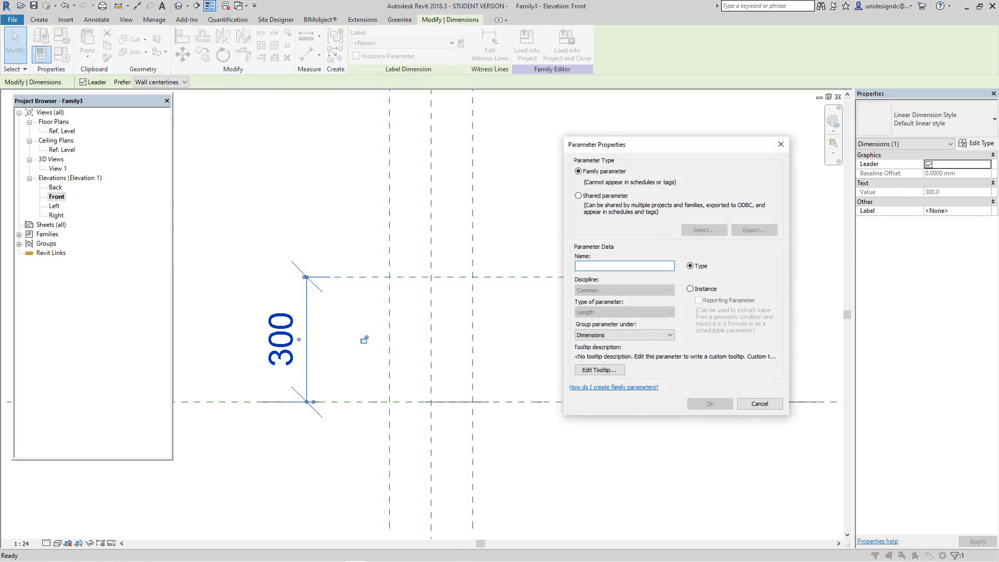
{"action": "type", "text": "H"}
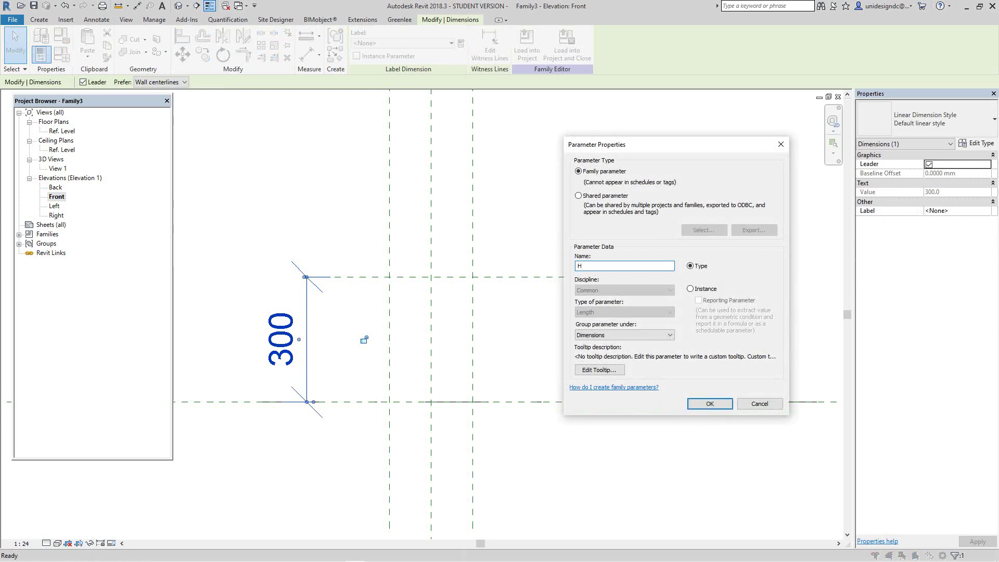
{"action": "key", "text": "Return"}
{"action": "key", "text": "Escape"}
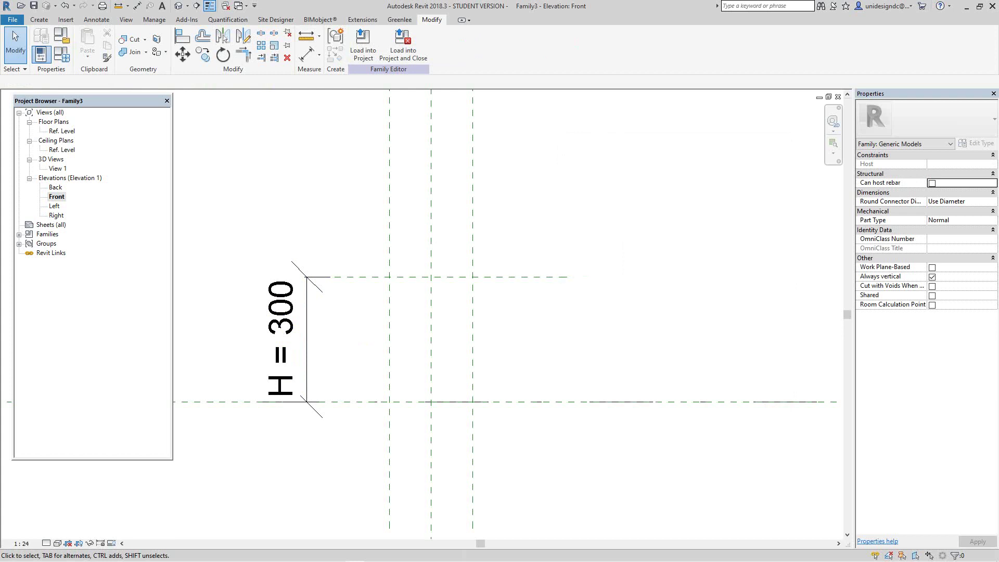
Step: In the Ref. Level floor plan, start an Extrusion sketch with the Pick Lines tool
{"action": "double_click", "coordinate": [62, 130]}
{"action": "scroll", "coordinate": [485, 330], "scroll_direction": "up", "scroll_amount": 2}
{"action": "middle_click_drag", "start_coordinate": [486, 350], "coordinate": [476, 322]}
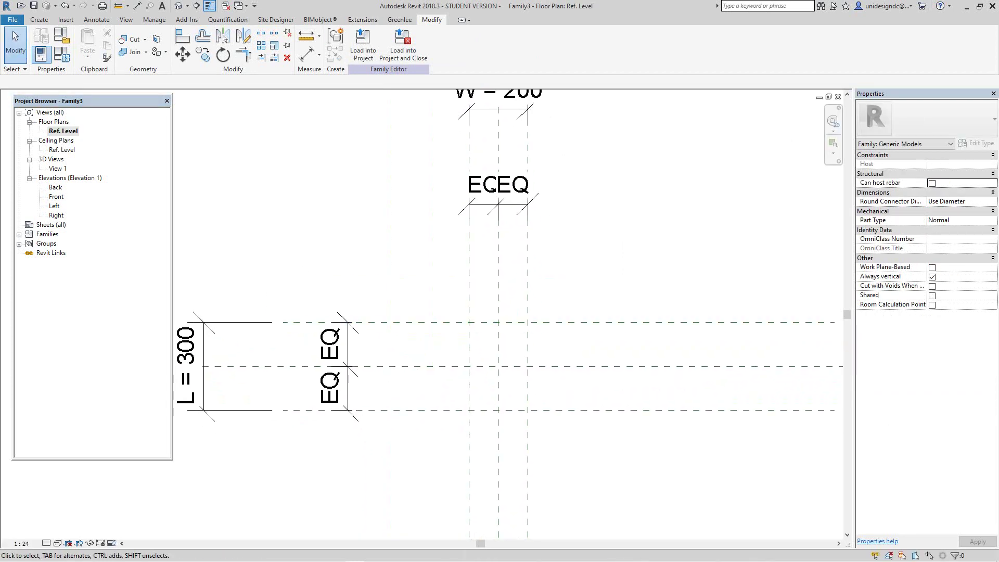
{"action": "middle_click_drag", "start_coordinate": [414, 263], "coordinate": [348, 245]}
{"action": "scroll", "coordinate": [399, 217], "scroll_direction": "up", "scroll_amount": 3}
{"action": "scroll", "coordinate": [348, 246], "scroll_direction": "down", "scroll_amount": 1}
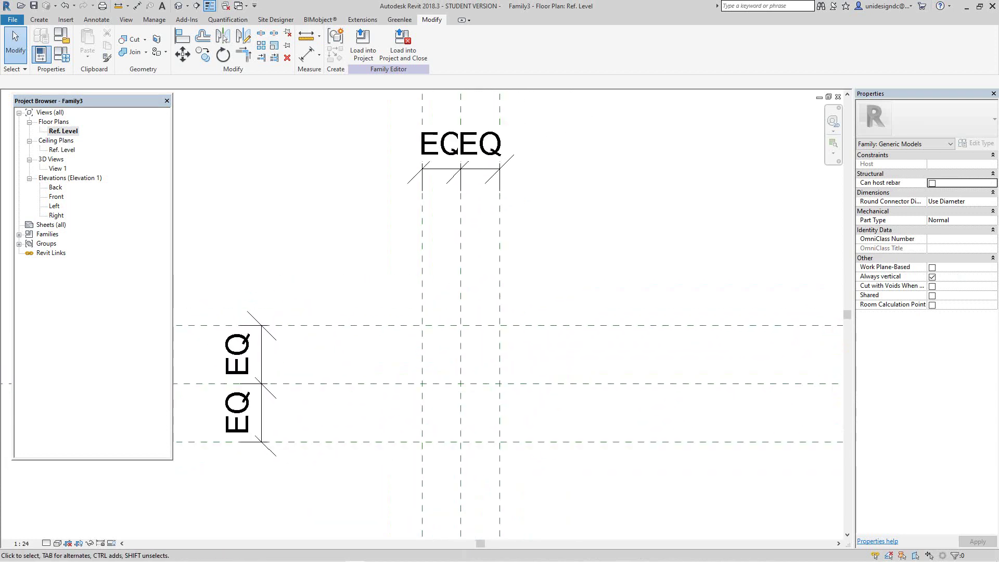
{"action": "scroll", "coordinate": [368, 244], "scroll_direction": "down", "scroll_amount": 2}
{"action": "scroll", "coordinate": [363, 289], "scroll_direction": "up", "scroll_amount": 2}
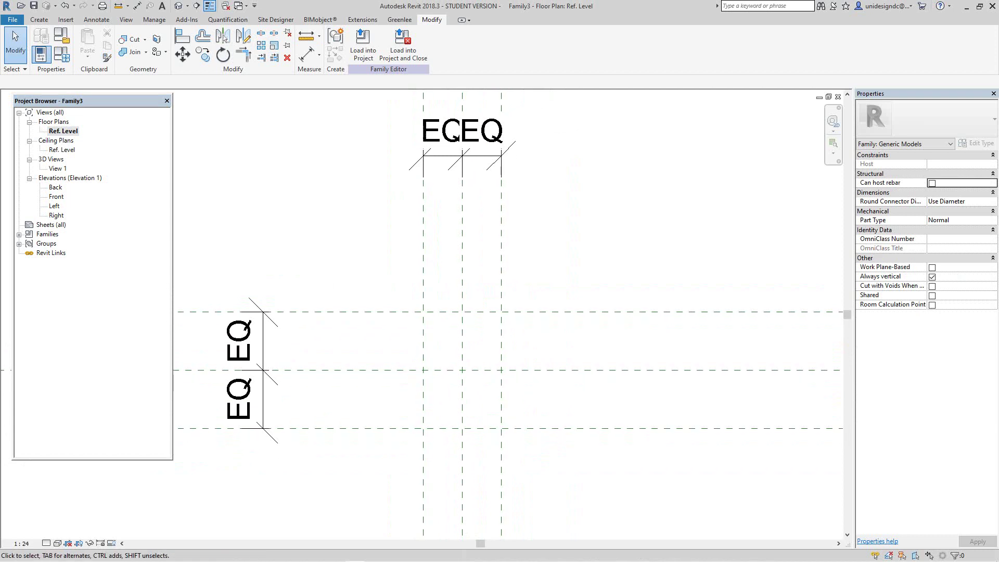
{"action": "scroll", "coordinate": [356, 213], "scroll_direction": "down", "scroll_amount": 1}
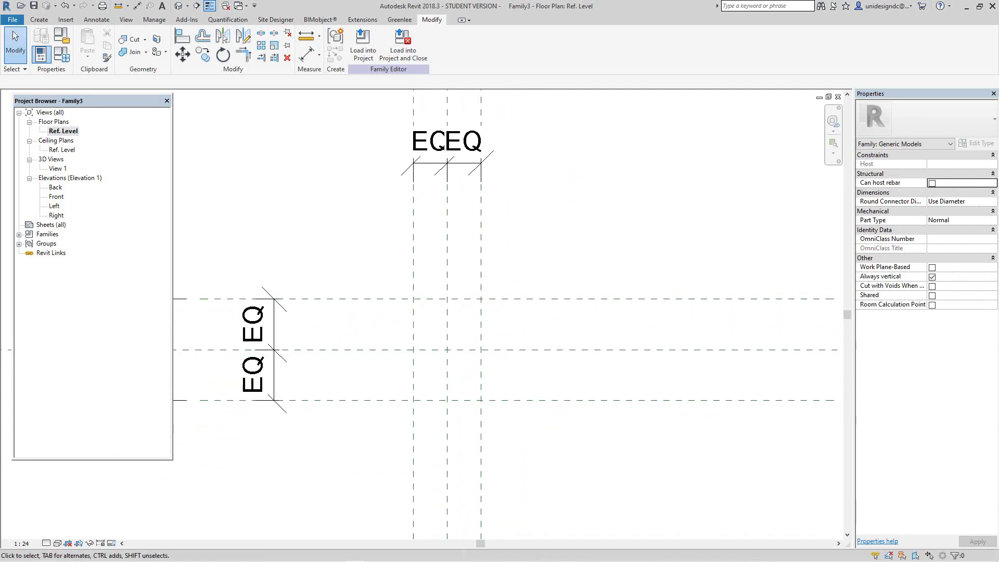
{"action": "left_click", "coordinate": [39, 20]}
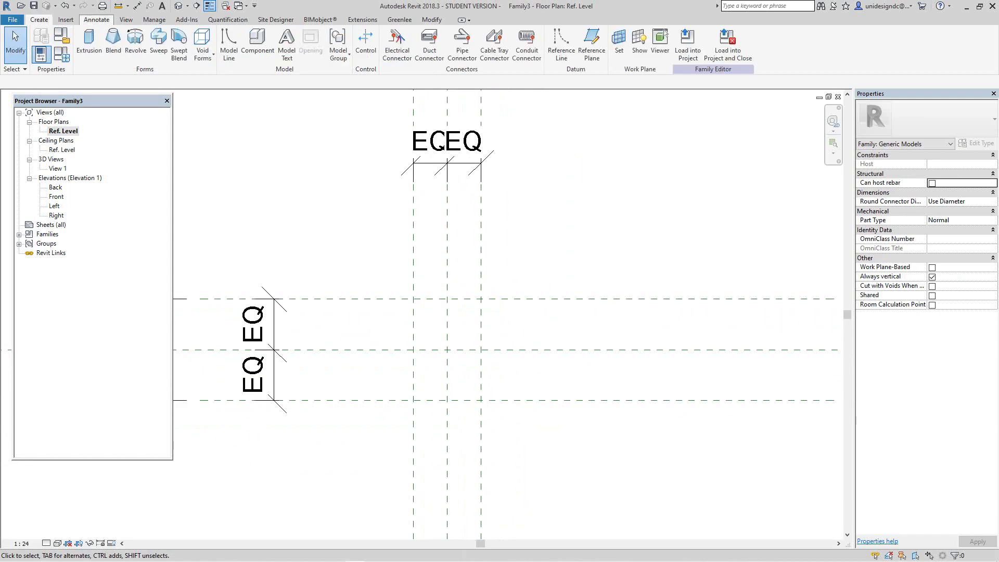
{"action": "left_click", "coordinate": [90, 44]}
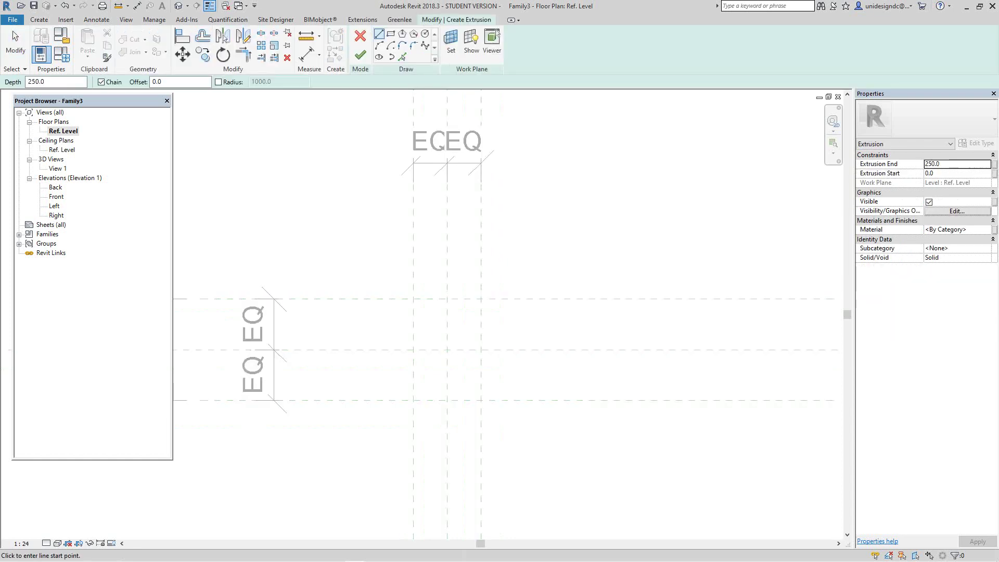
{"action": "left_click", "coordinate": [402, 56]}
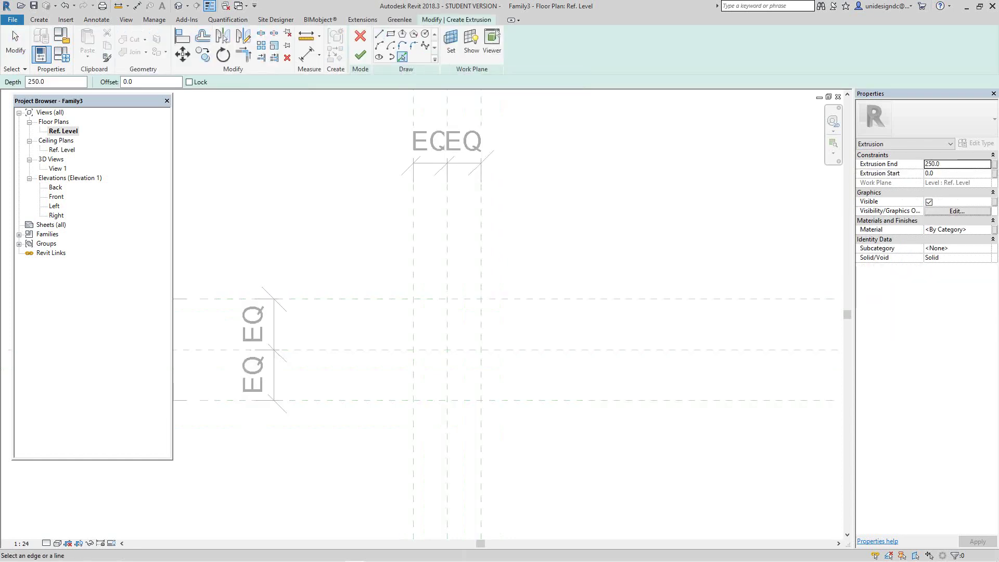
{"action": "left_click", "coordinate": [414, 417]}
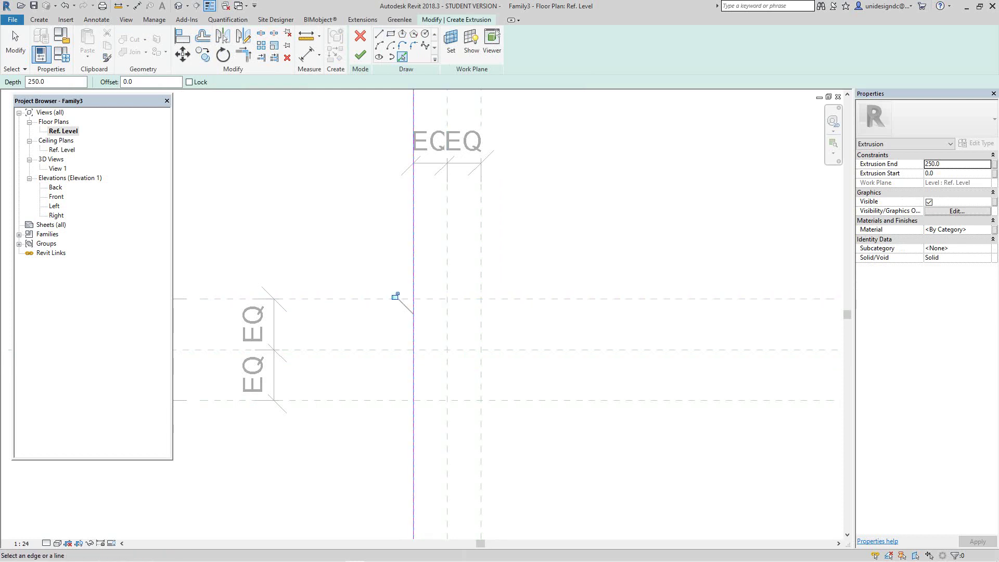
{"action": "left_click", "coordinate": [442, 301]}
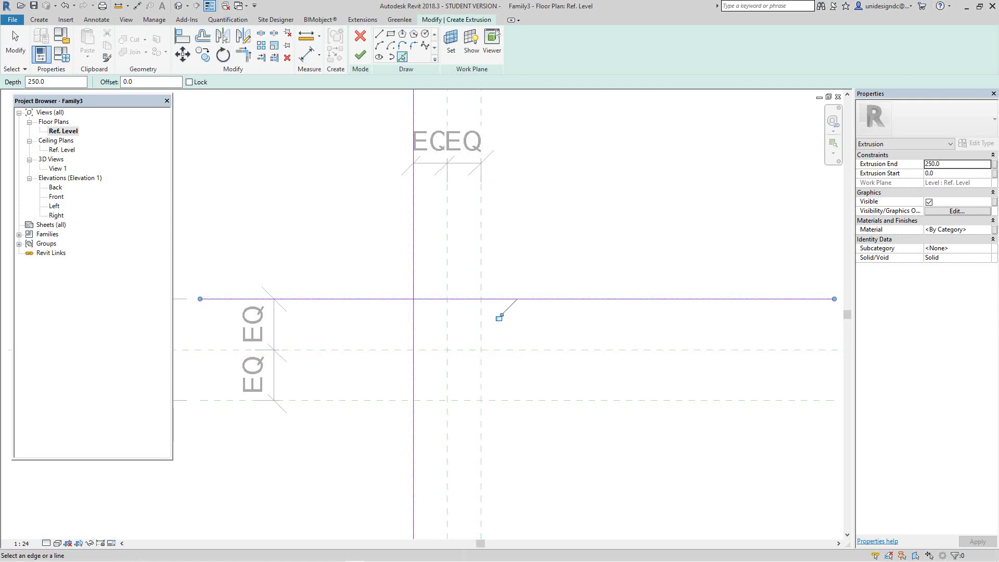
{"action": "key", "text": "ctrl+z"}
{"action": "key", "text": "ctrl+z"}
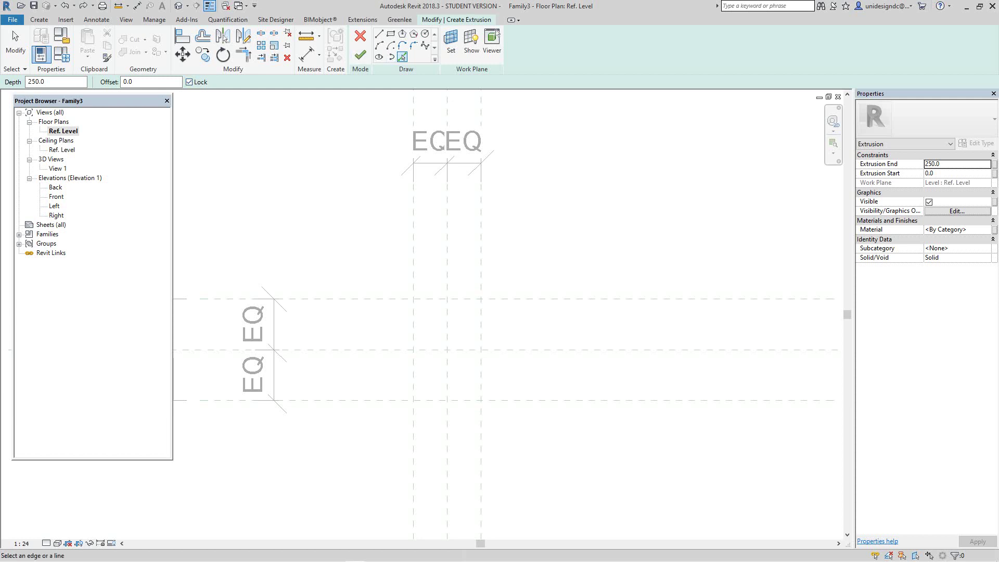
Step: With Lock enabled, pick the two outer vertical and two outer horizontal reference planes as locked sketch lines
{"action": "left_click", "coordinate": [414, 314]}
{"action": "left_click", "coordinate": [464, 299]}
{"action": "left_click", "coordinate": [481, 326]}
{"action": "left_click", "coordinate": [470, 400]}
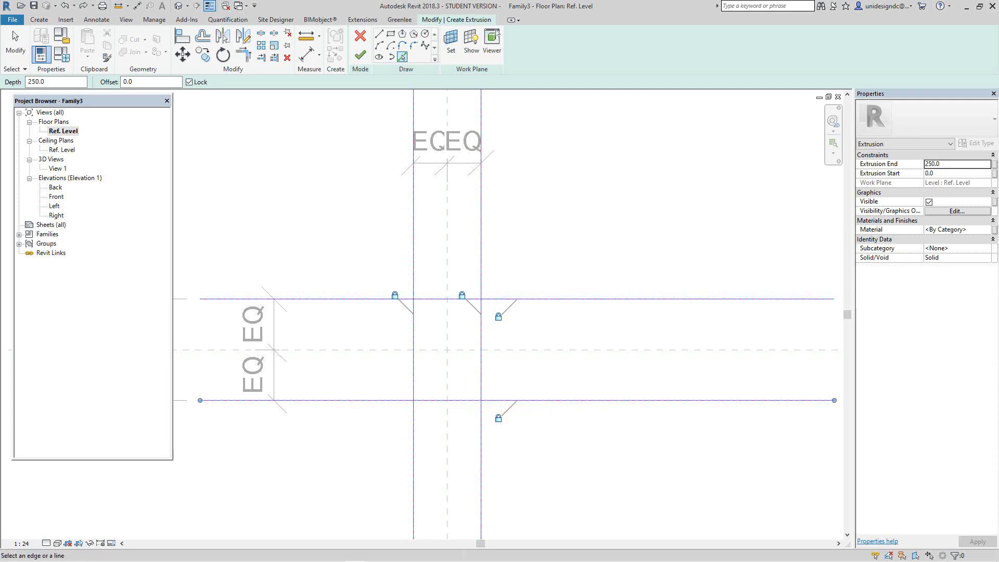
Step: Trim the four sketch lines at their corners into a closed rectangle and finish the extrusion
{"action": "scroll", "coordinate": [453, 322], "scroll_direction": "down", "scroll_amount": 1}
{"action": "left_click", "coordinate": [243, 54]}
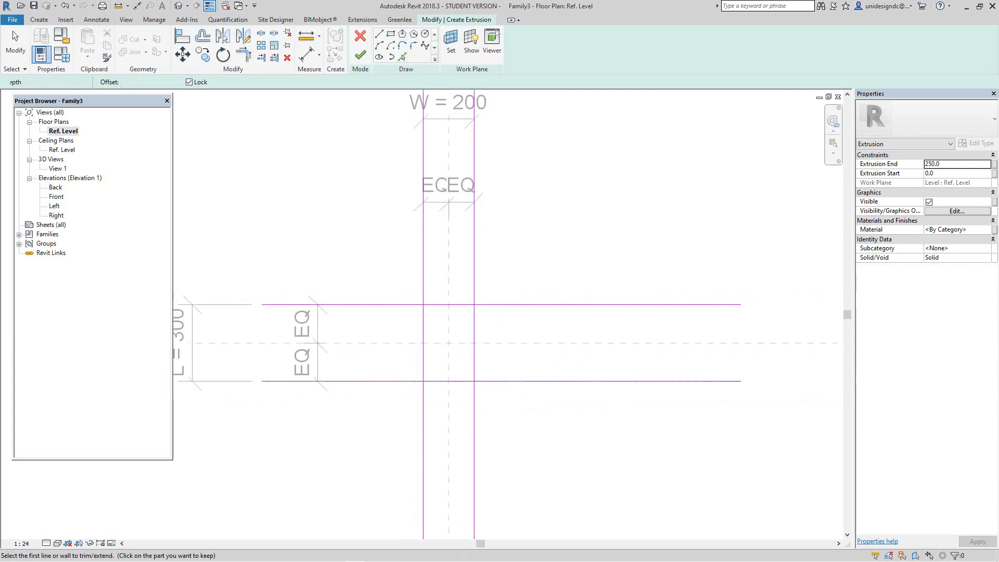
{"action": "left_click", "coordinate": [448, 305]}
{"action": "left_click", "coordinate": [423, 333]}
{"action": "left_click", "coordinate": [448, 304]}
{"action": "left_click", "coordinate": [474, 333]}
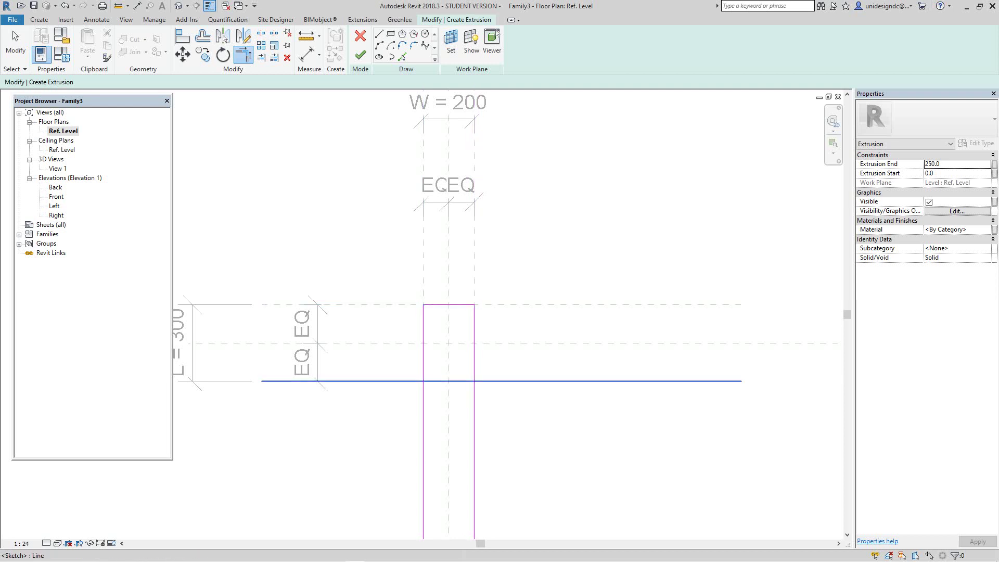
{"action": "left_click", "coordinate": [449, 381]}
{"action": "left_click", "coordinate": [474, 344]}
{"action": "left_click", "coordinate": [449, 381]}
{"action": "left_click", "coordinate": [423, 343]}
{"action": "left_click", "coordinate": [448, 381]}
{"action": "scroll", "coordinate": [449, 356], "scroll_direction": "down", "scroll_amount": 2}
{"action": "scroll", "coordinate": [480, 308], "scroll_direction": "up", "scroll_amount": 1}
{"action": "scroll", "coordinate": [482, 308], "scroll_direction": "up", "scroll_amount": 1}
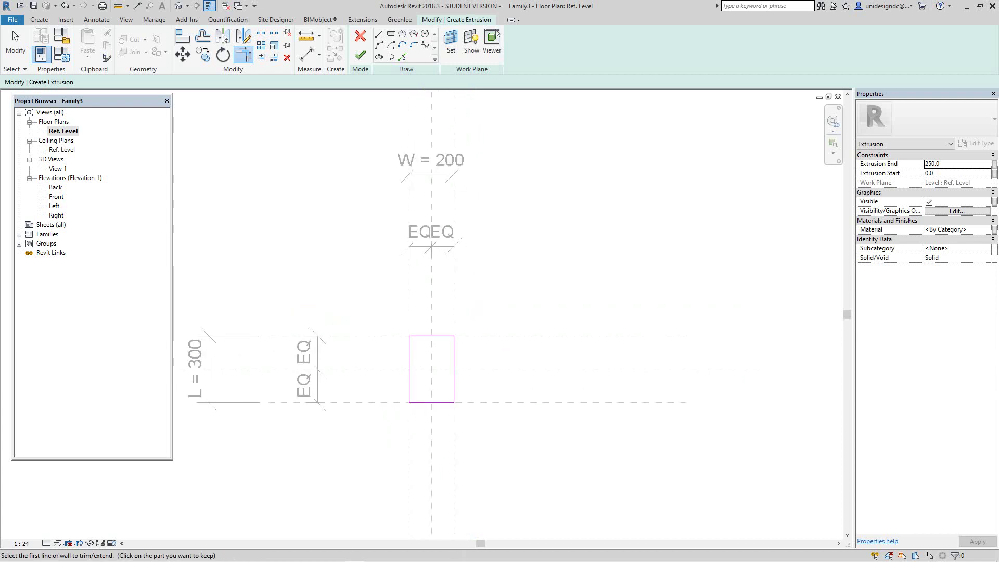
{"action": "left_click", "coordinate": [360, 54]}
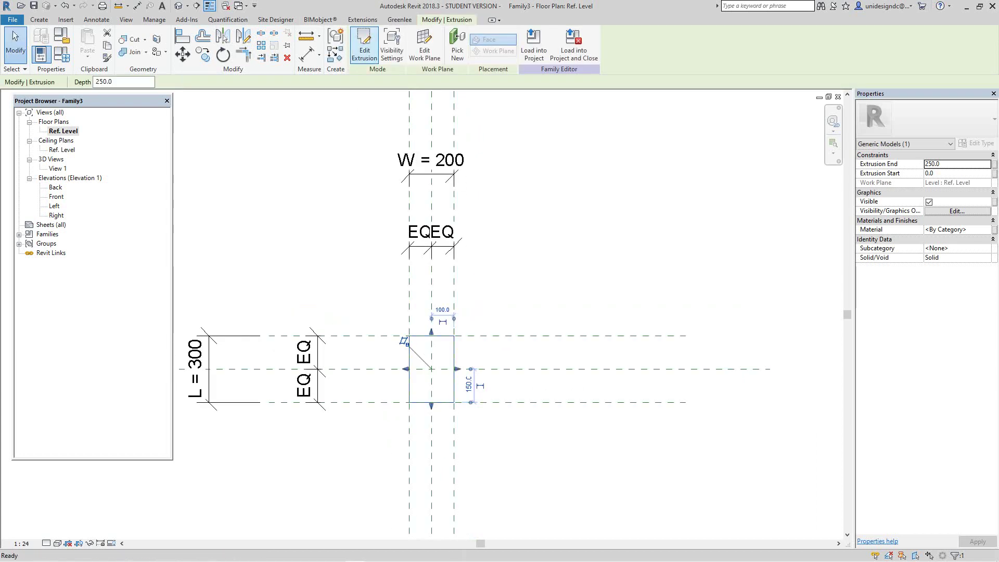
Step: In the Front elevation, align the extrusion's top edge to the H reference plane and lock the alignment
{"action": "scroll", "coordinate": [257, 122], "scroll_direction": "down", "scroll_amount": 1}
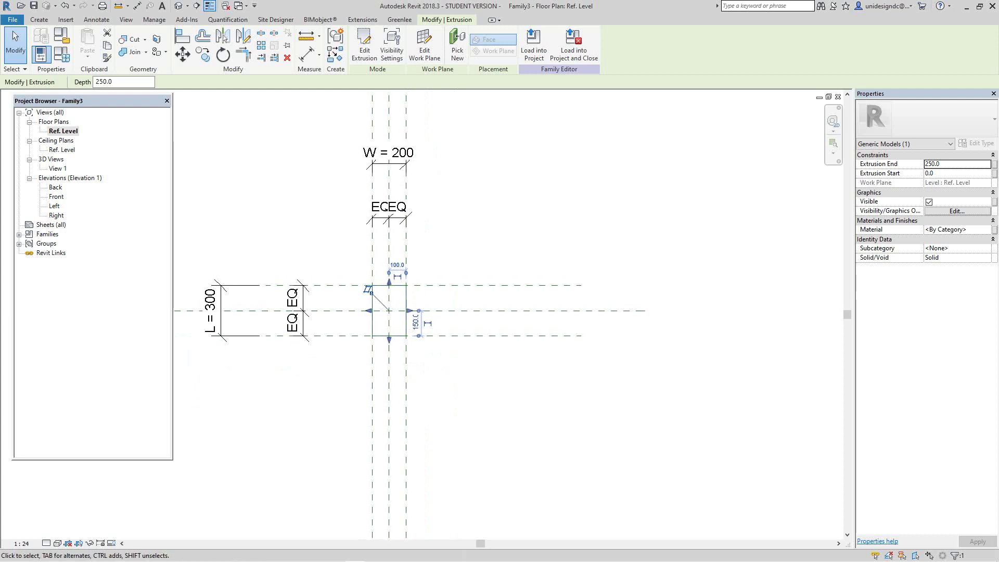
{"action": "double_click", "coordinate": [56, 196]}
{"action": "scroll", "coordinate": [468, 246], "scroll_direction": "up", "scroll_amount": 1}
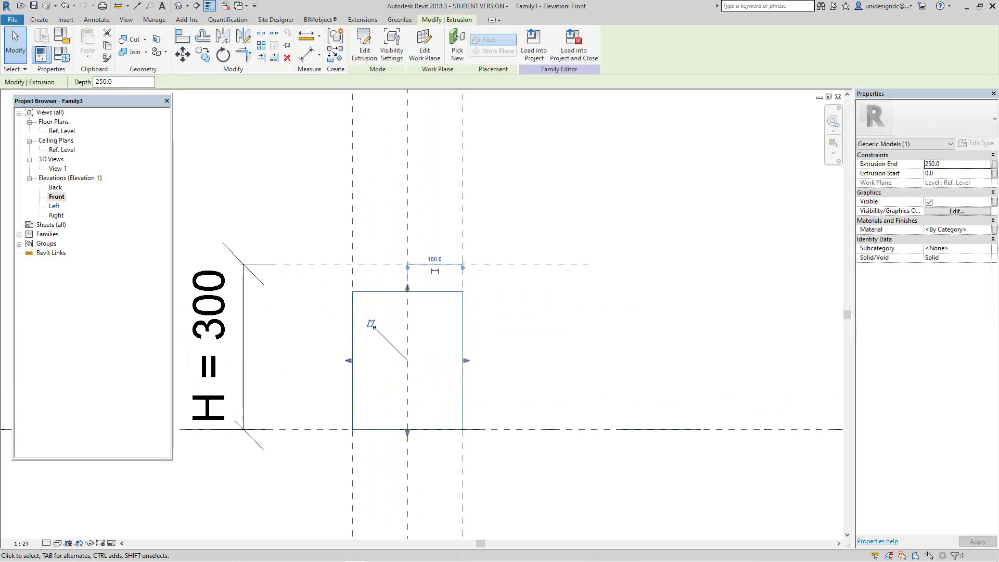
{"action": "right_click", "coordinate": [316, 196]}
{"action": "left_click", "coordinate": [333, 203]}
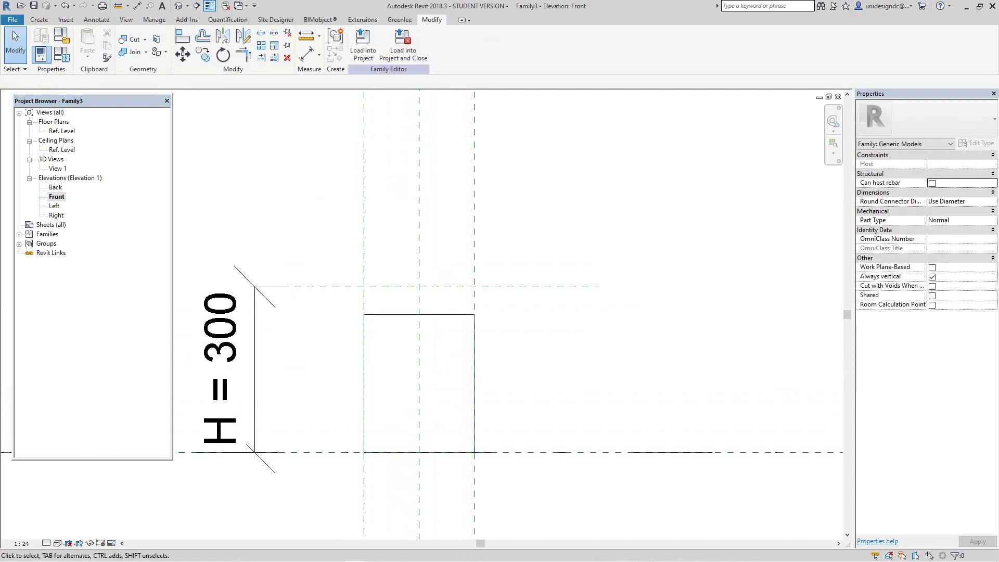
{"action": "left_click", "coordinate": [224, 37]}
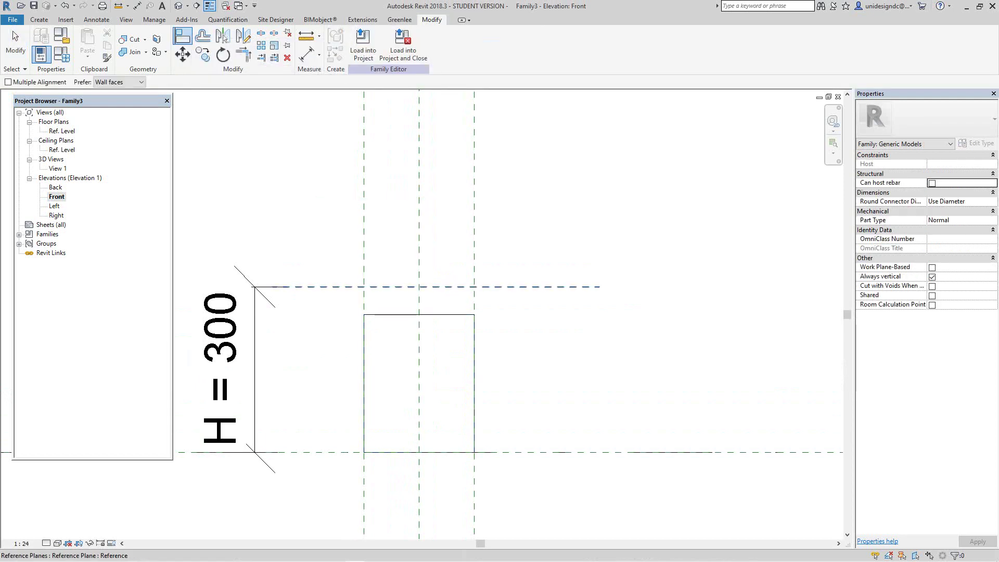
{"action": "left_click", "coordinate": [437, 315]}
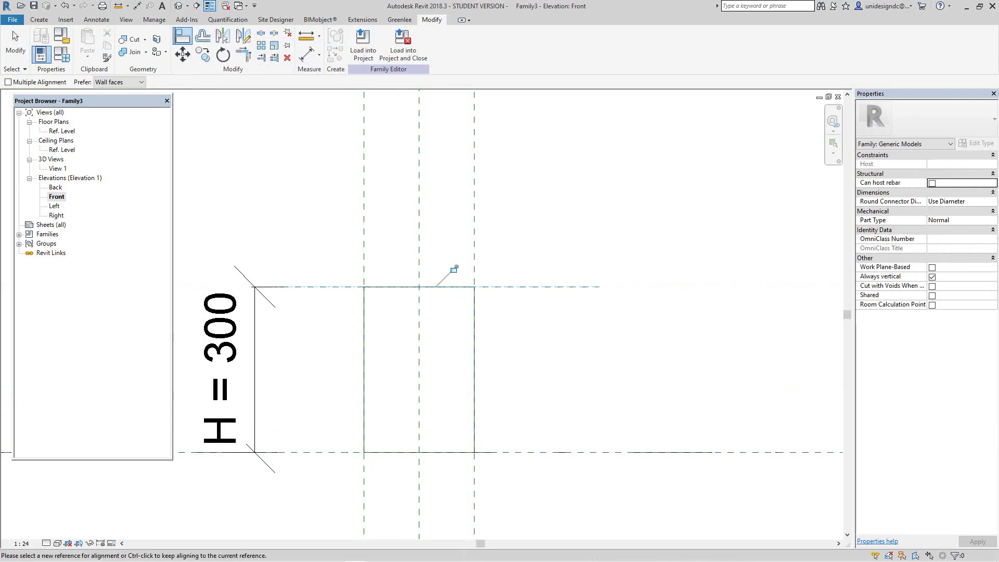
{"action": "left_click", "coordinate": [453, 269]}
{"action": "scroll", "coordinate": [520, 362], "scroll_direction": "down", "scroll_amount": 2}
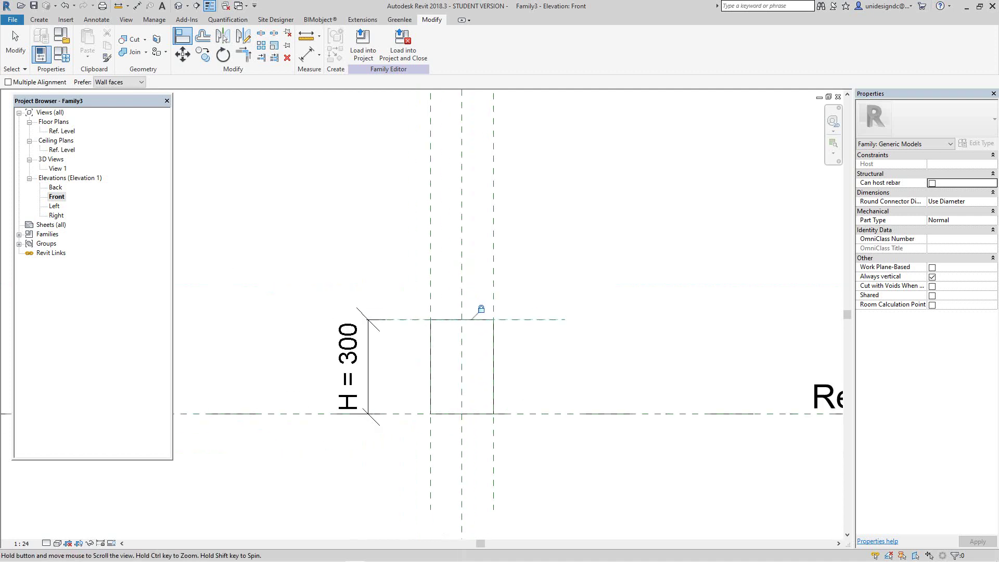
{"action": "right_click", "coordinate": [562, 270]}
{"action": "left_click", "coordinate": [590, 277]}
Step: Tile all open views and zoom each of them to fit its contents
{"action": "scroll", "coordinate": [474, 378], "scroll_direction": "down", "scroll_amount": 2}
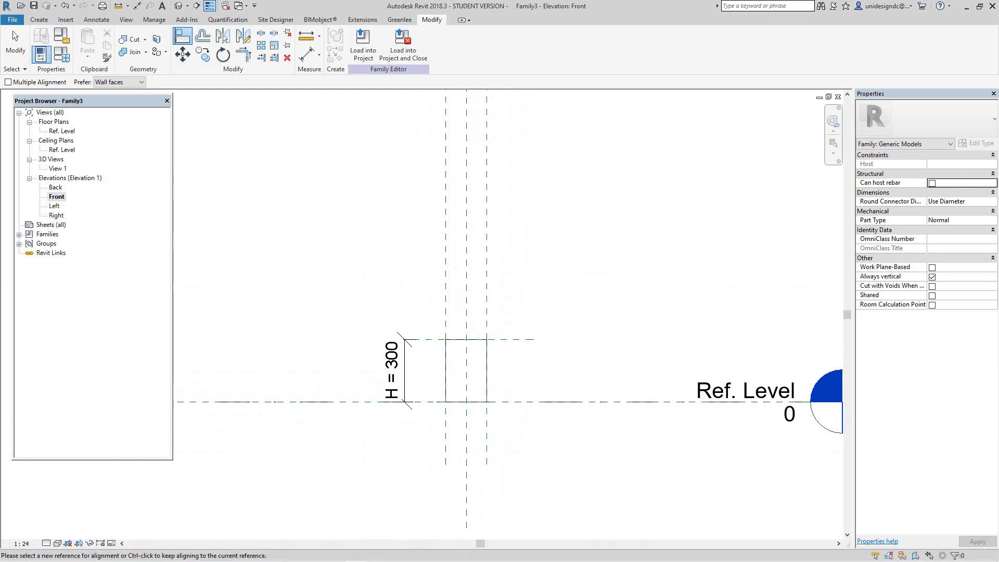
{"action": "key", "text": "w"}
{"action": "key", "text": "t"}
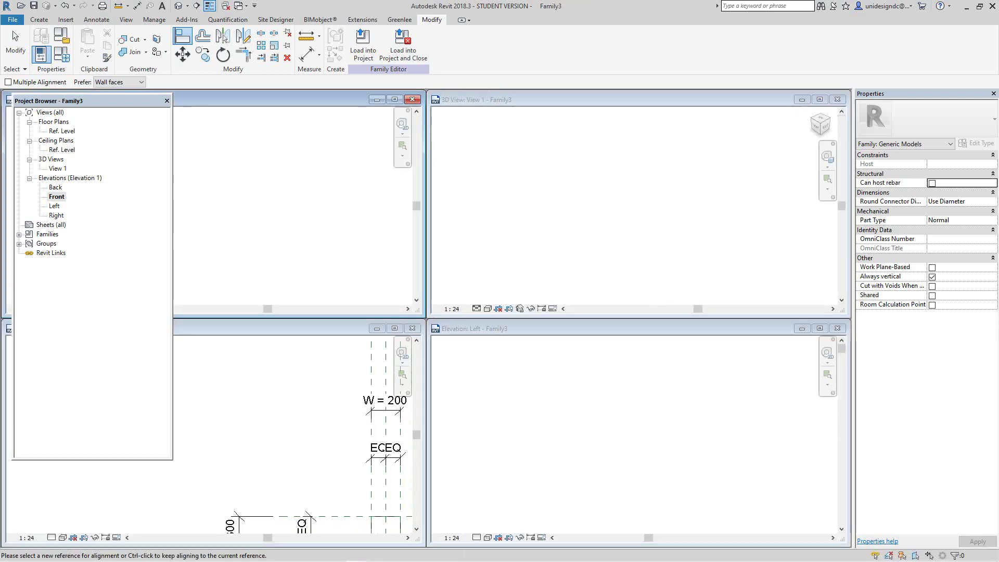
{"action": "key", "text": "z"}
{"action": "key", "text": "a"}
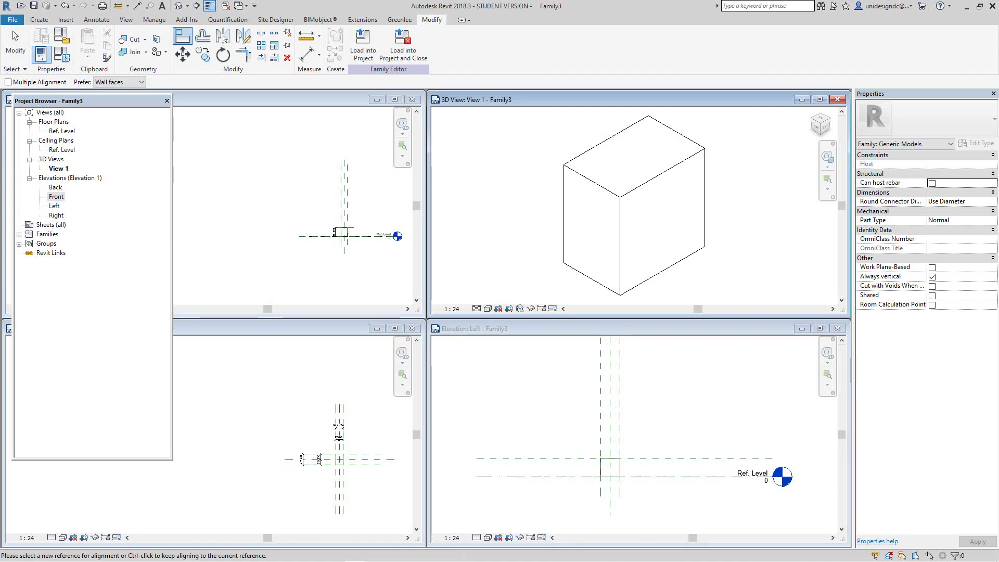
{"action": "left_click", "coordinate": [12, 19]}
{"action": "mouse_move", "coordinate": [35, 267]}
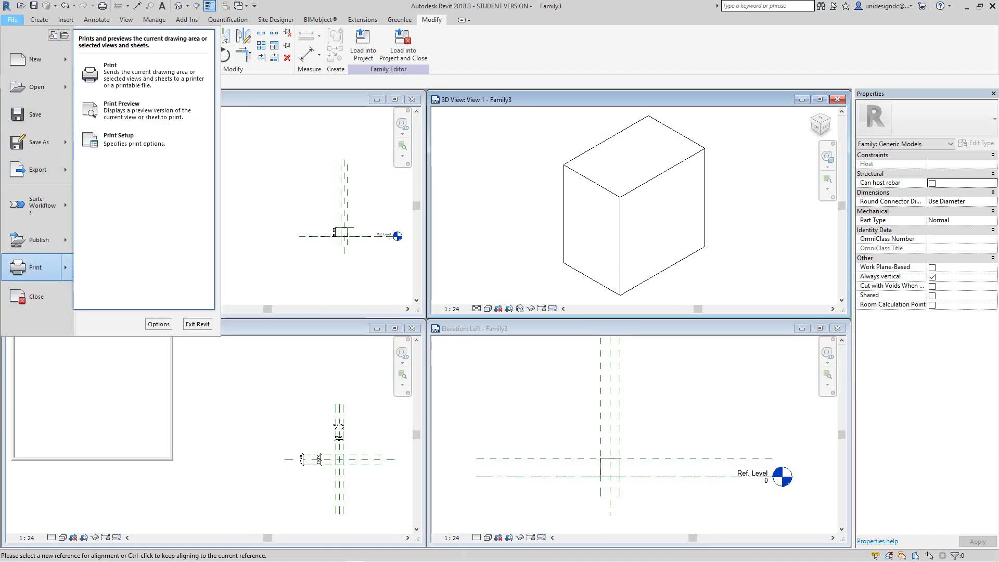
{"action": "key", "text": "Up"}
{"action": "key", "text": "Up"}
{"action": "key", "text": "Up"}
{"action": "key", "text": "Up"}
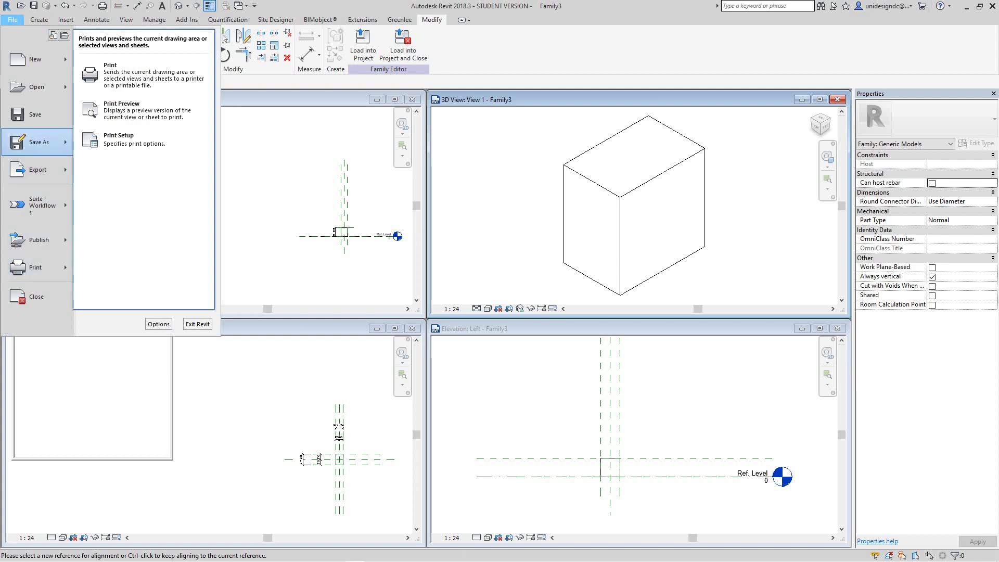
{"action": "key", "text": "Right"}
{"action": "key", "text": "Down"}
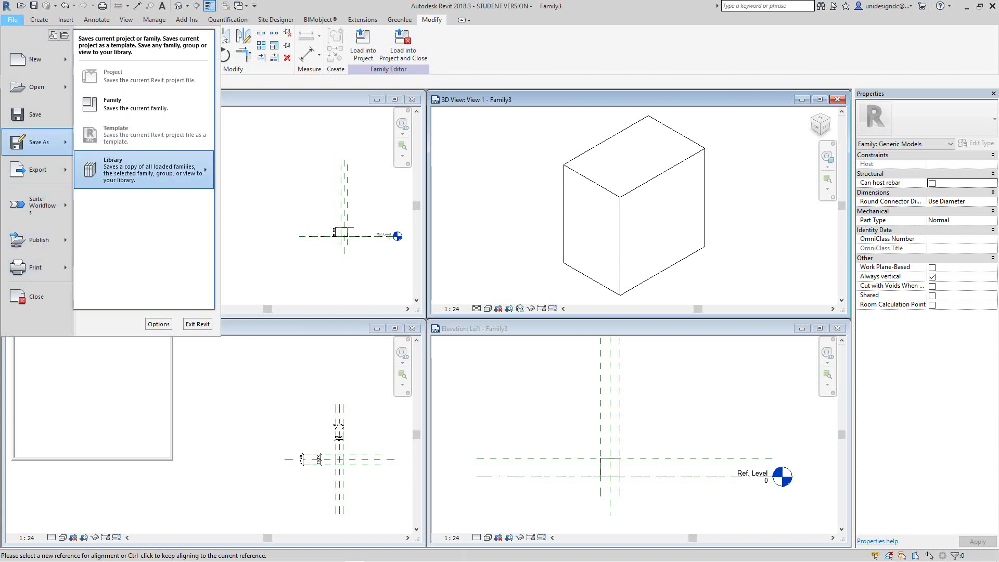
{"action": "key", "text": "Up"}
{"action": "key", "text": "Up"}
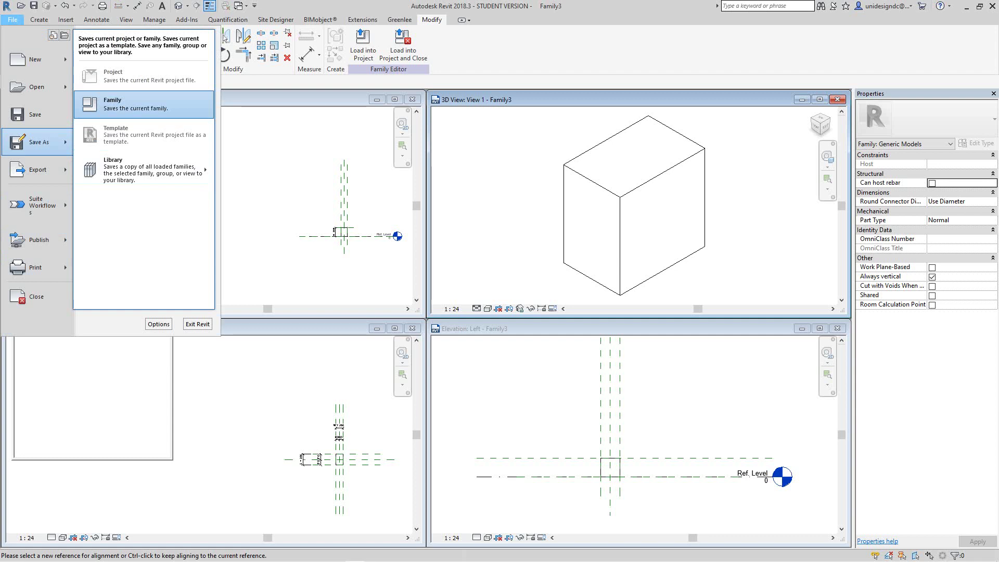
{"action": "key", "text": "Return"}
{"action": "left_click", "coordinate": [287, 172]}
{"action": "scroll", "coordinate": [287, 172], "scroll_direction": "down", "scroll_amount": 3}
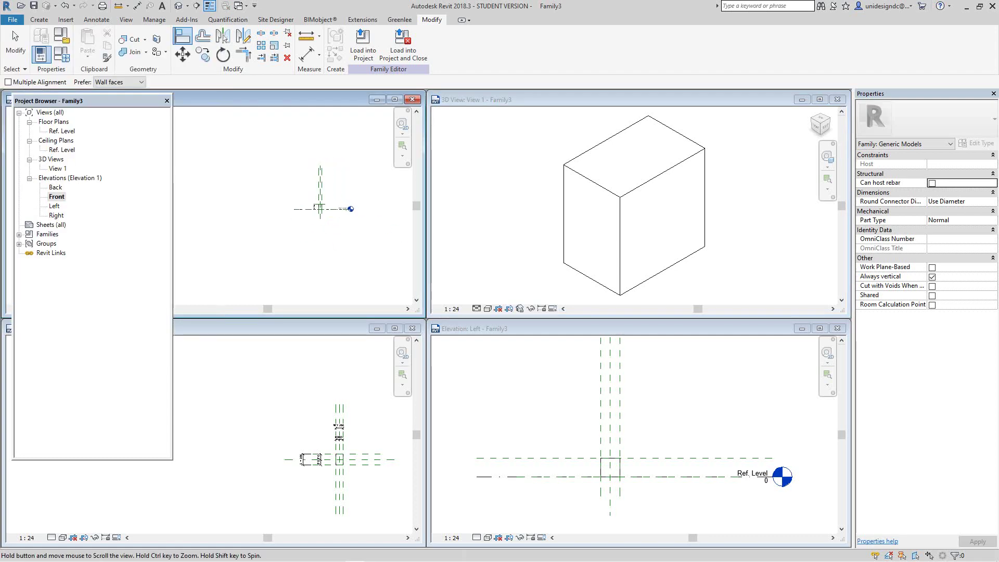
{"action": "key", "text": "Escape"}
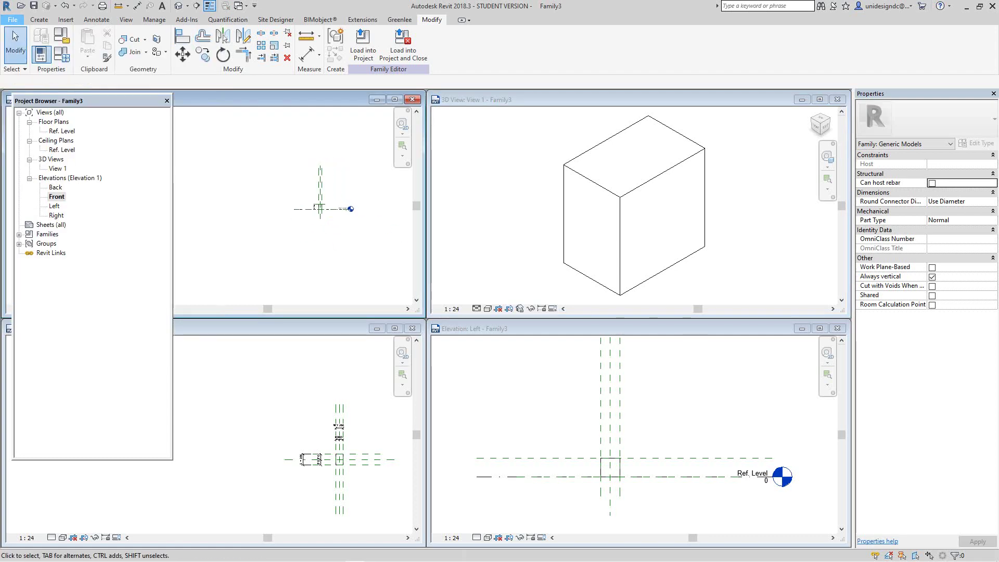
Step: Create a new project based on the Architectural Template
{"action": "key", "text": "alt+f"}
{"action": "key", "text": "Right"}
{"action": "key", "text": "Return"}
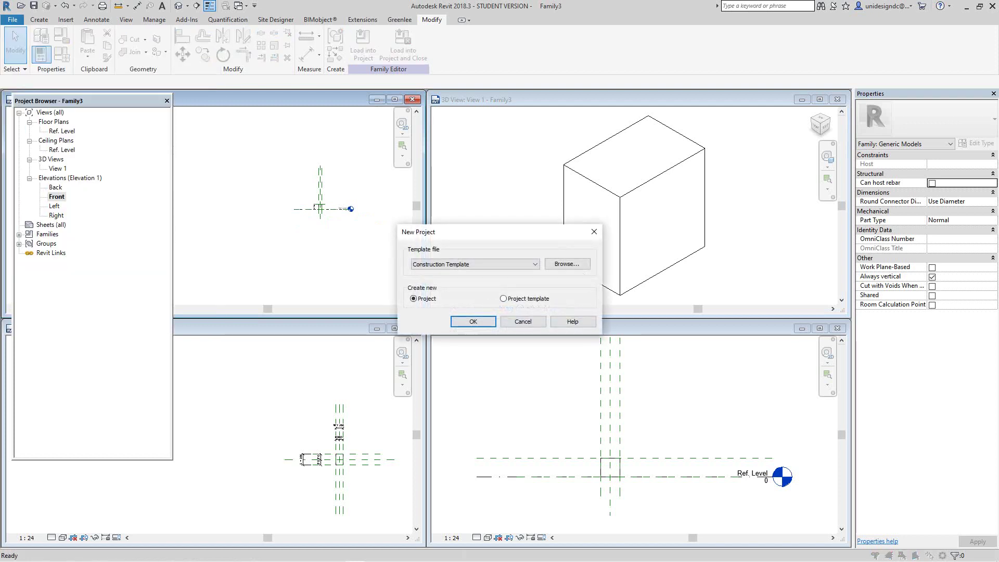
{"action": "left_click", "coordinate": [475, 263]}
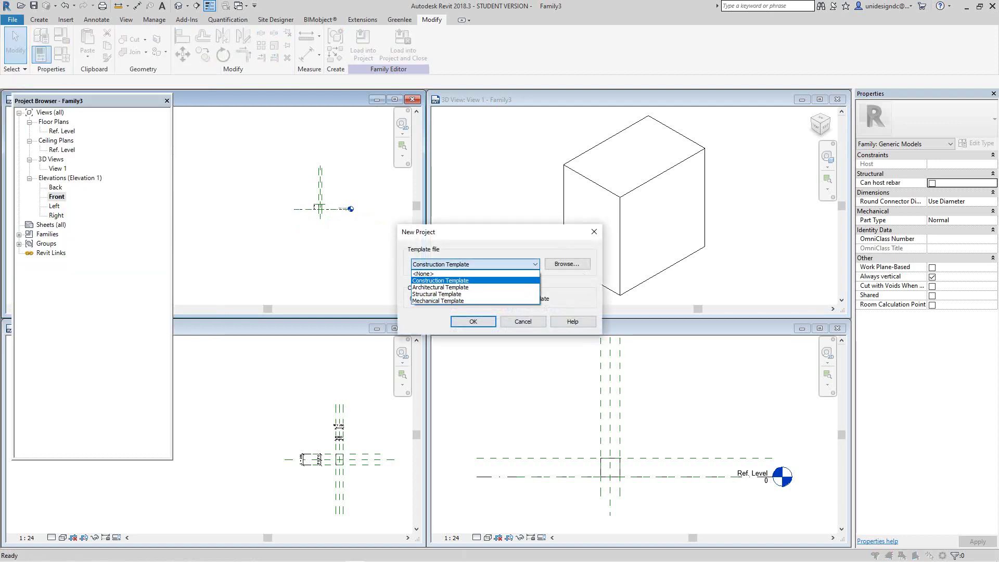
{"action": "key", "text": "Down"}
{"action": "key", "text": "Return"}
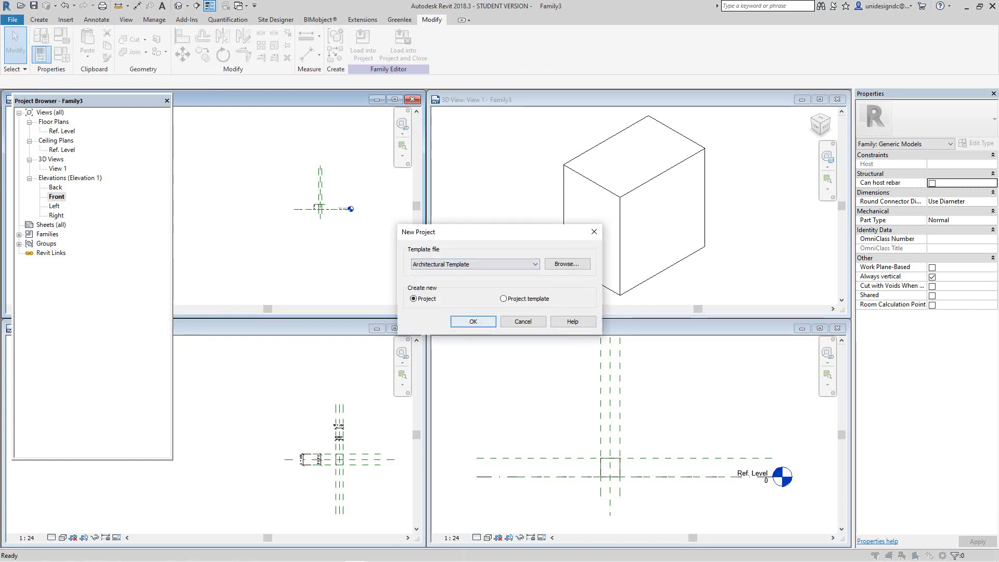
{"action": "key", "text": "Return"}
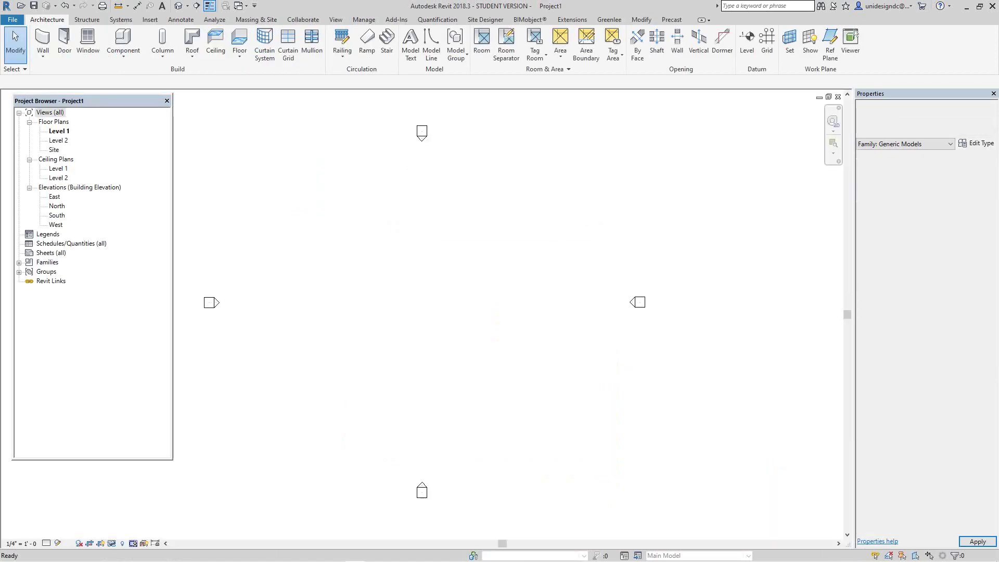
Step: Set the project's length units to millimeters
{"action": "scroll", "coordinate": [438, 376], "scroll_direction": "up", "scroll_amount": 2}
{"action": "middle_click_drag", "start_coordinate": [432, 251], "coordinate": [431, 256]}
{"action": "scroll", "coordinate": [433, 254], "scroll_direction": "up", "scroll_amount": 2}
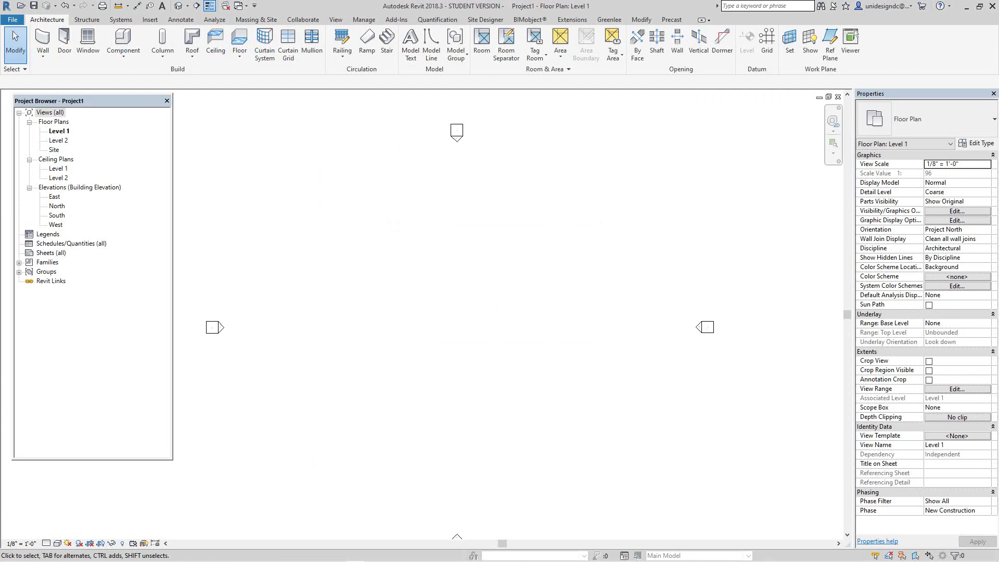
{"action": "scroll", "coordinate": [424, 313], "scroll_direction": "down", "scroll_amount": 2}
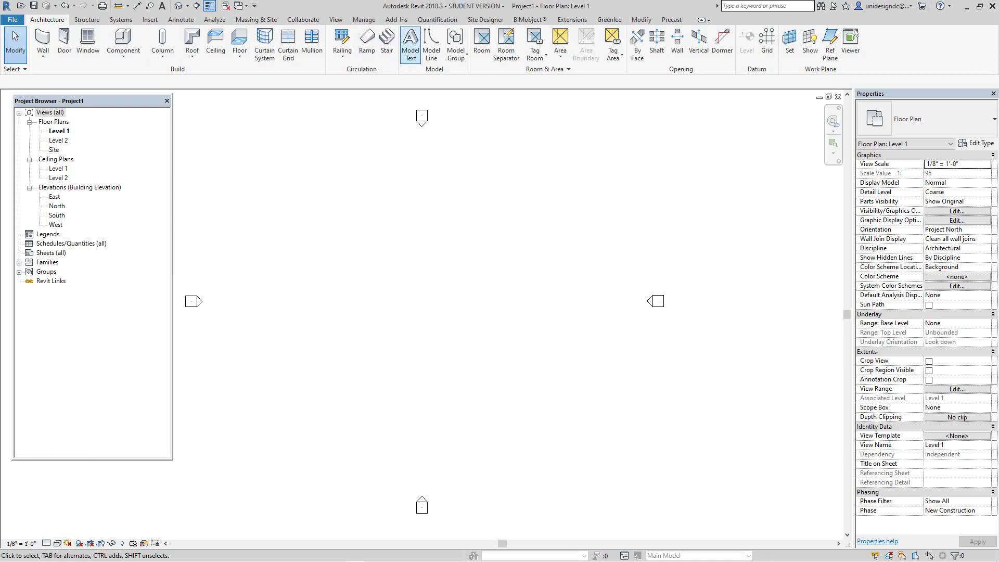
{"action": "left_click", "coordinate": [364, 20]}
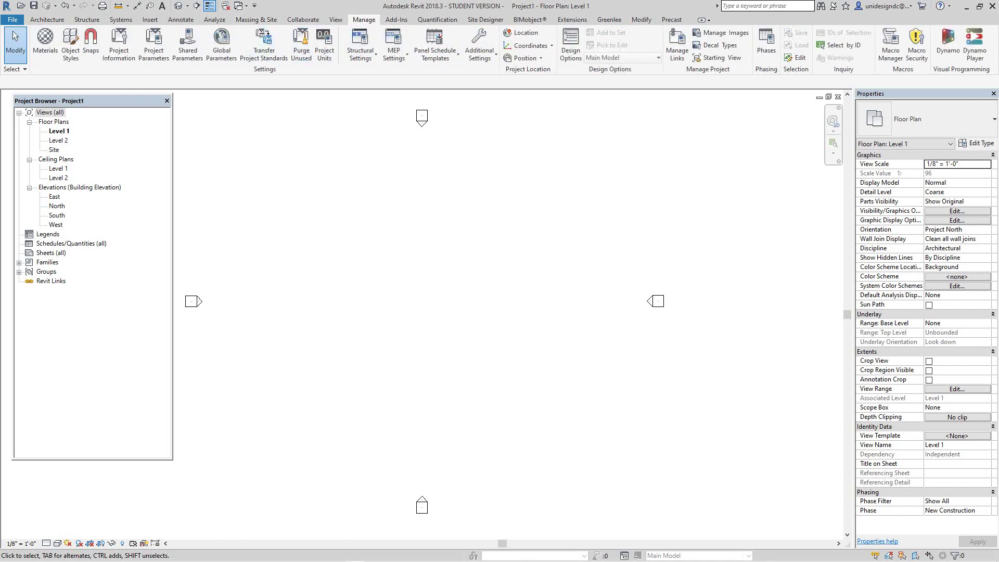
{"action": "left_click", "coordinate": [324, 47]}
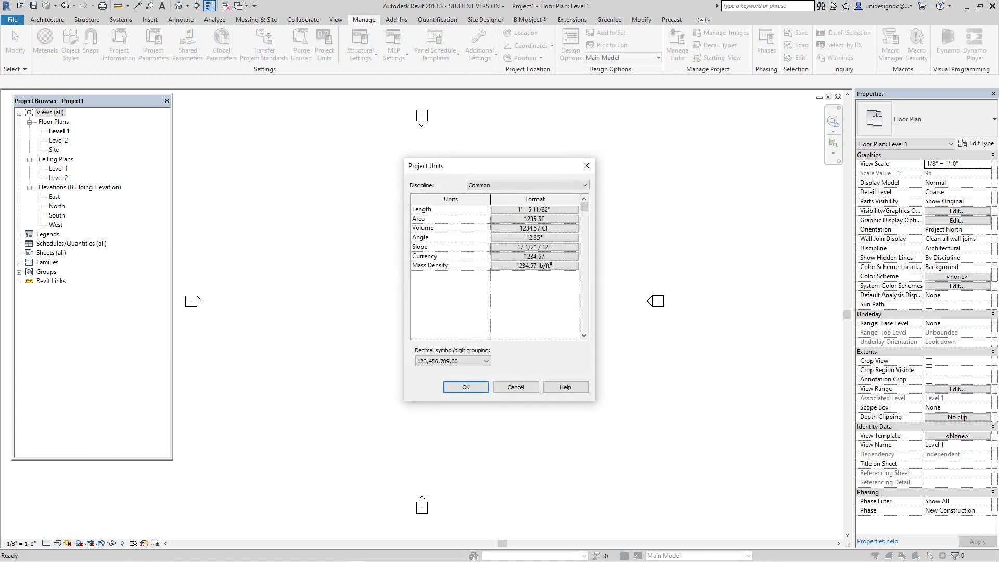
{"action": "left_click", "coordinate": [534, 209]}
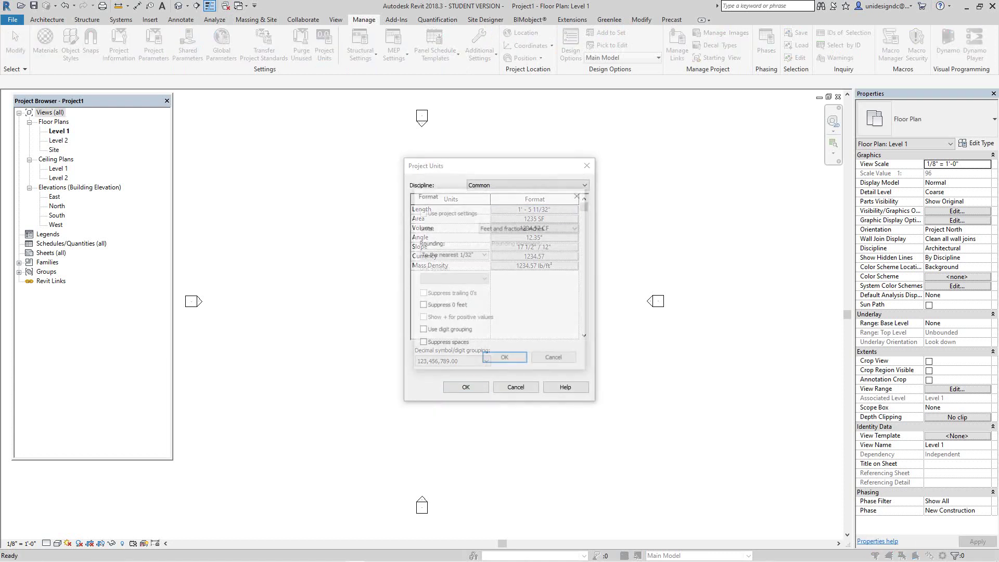
{"action": "left_click", "coordinate": [529, 228]}
{"action": "key", "text": "End"}
{"action": "key", "text": "Up"}
{"action": "key", "text": "Return"}
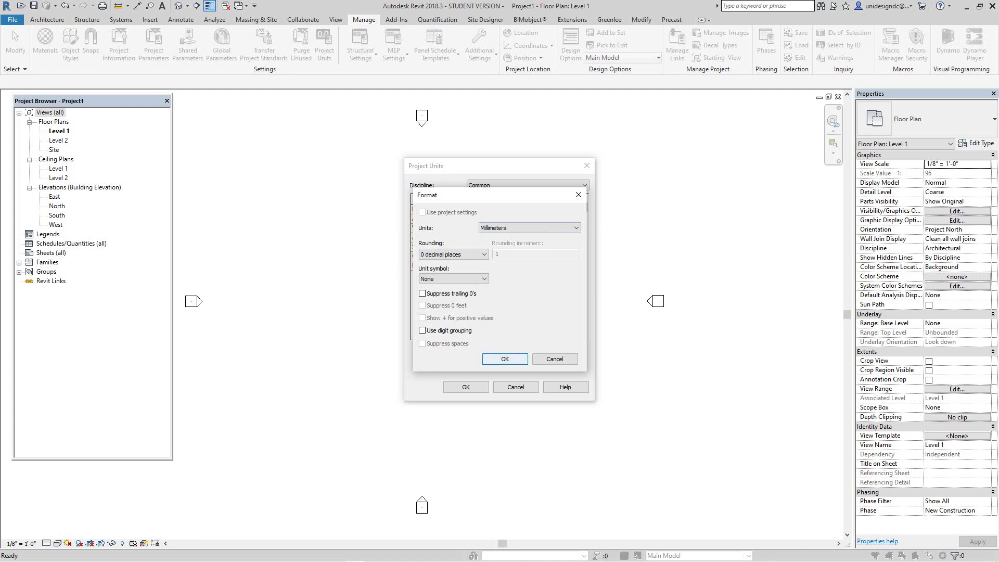
{"action": "key", "text": "Return"}
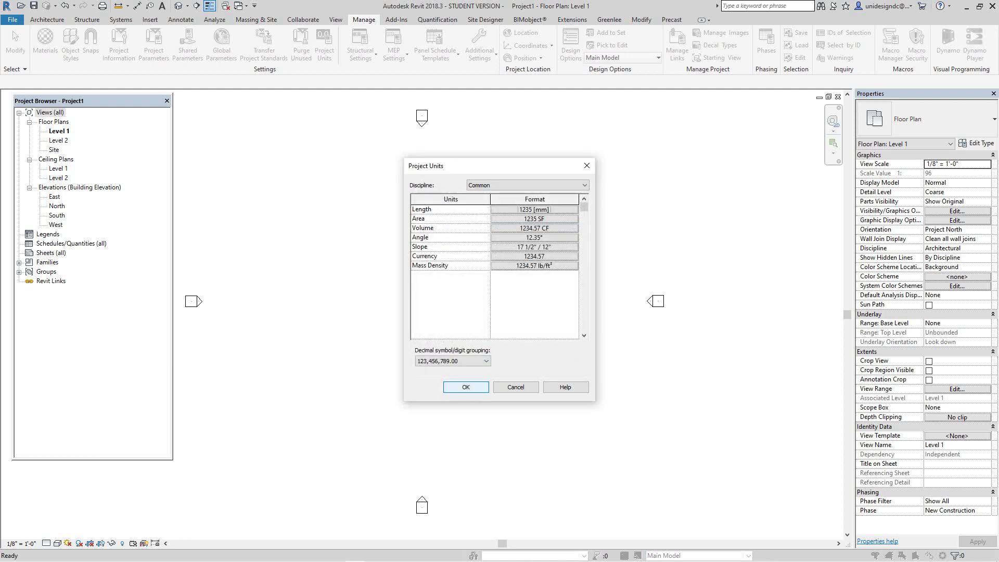
{"action": "key", "text": "Return"}
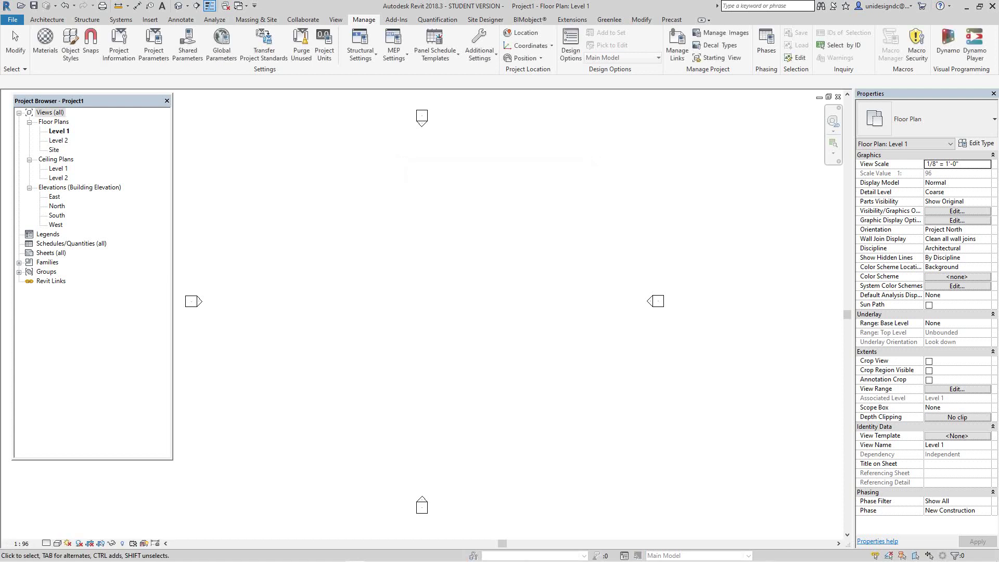
Step: Tile the project plan together with the open family views
{"action": "scroll", "coordinate": [305, 250], "scroll_direction": "down", "scroll_amount": 2}
{"action": "key", "text": "w"}
{"action": "key", "text": "t"}
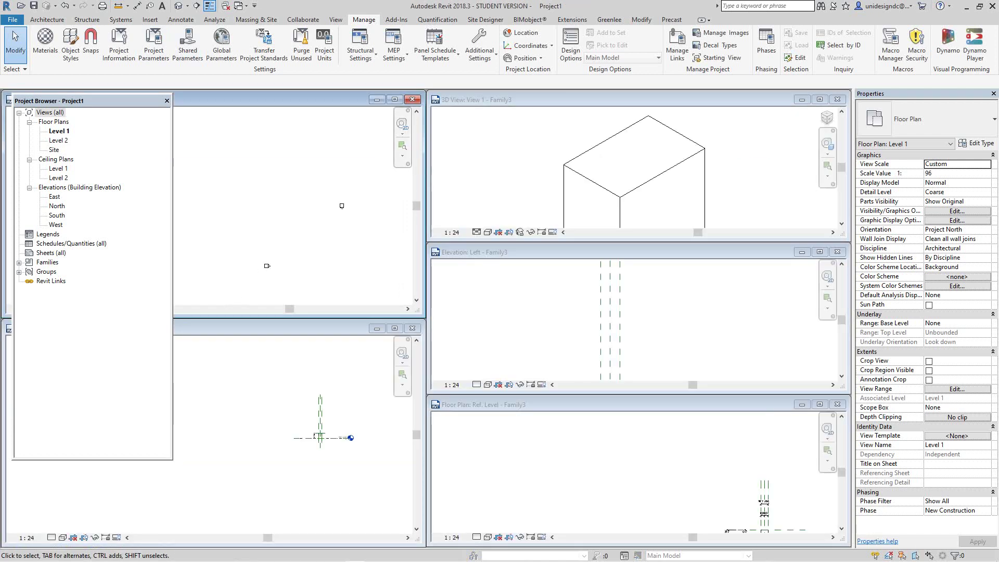
Step: Load the box family into the new project and place one instance in the Level 1 floor plan
{"action": "scroll", "coordinate": [497, 174], "scroll_direction": "down", "scroll_amount": 3}
{"action": "left_click", "coordinate": [497, 176]}
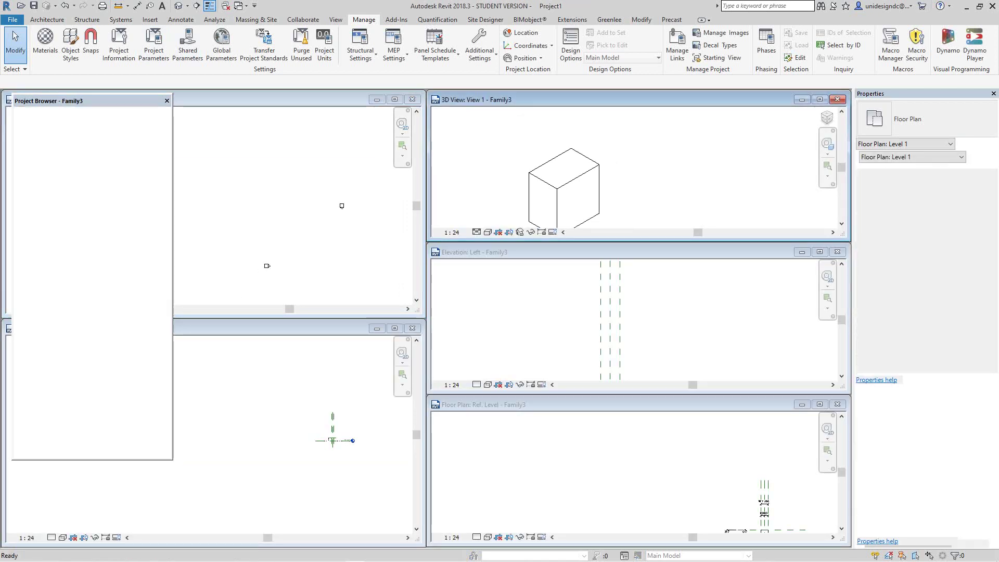
{"action": "scroll", "coordinate": [496, 178], "scroll_direction": "down", "scroll_amount": 1}
{"action": "key", "text": "ctrl+Tab"}
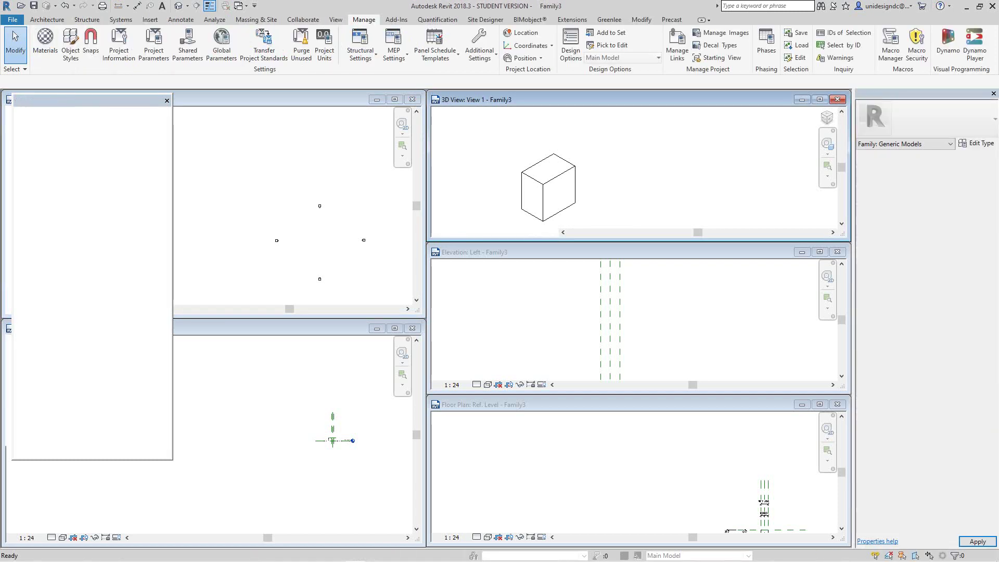
{"action": "key", "text": "ctrl+Tab"}
{"action": "key", "text": "ctrl+Tab"}
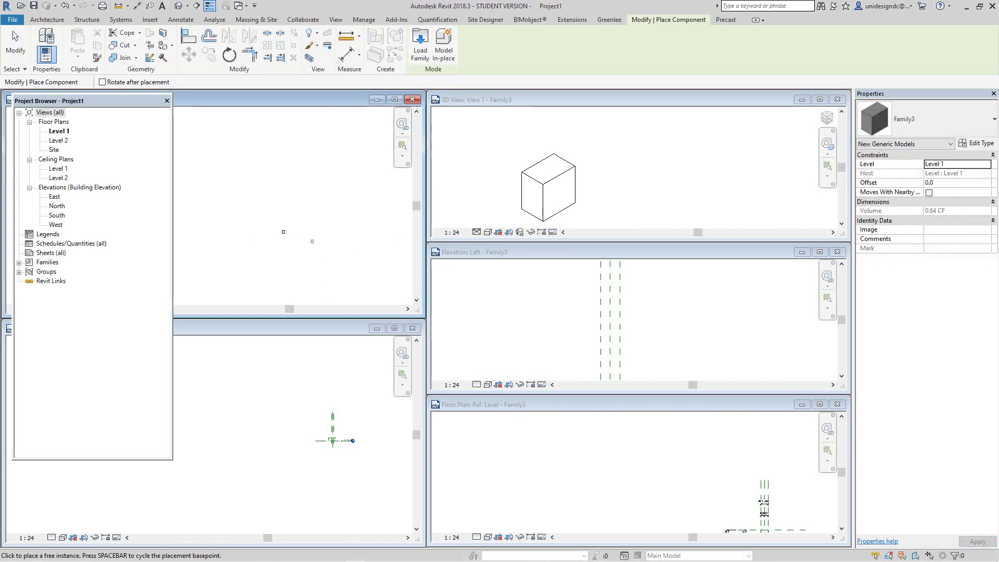
{"action": "scroll", "coordinate": [300, 201], "scroll_direction": "down", "scroll_amount": 1}
{"action": "key", "text": "Escape"}
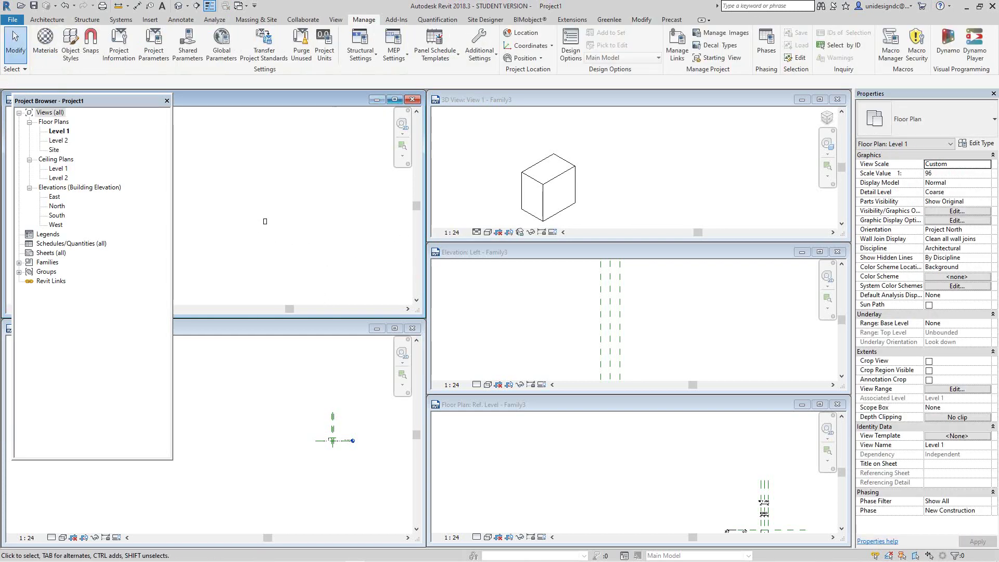
Step: Maximize the Level 1 plan and add an aligned dimension between the box's horizontal centre reference and its lower edge
{"action": "left_click", "coordinate": [394, 99]}
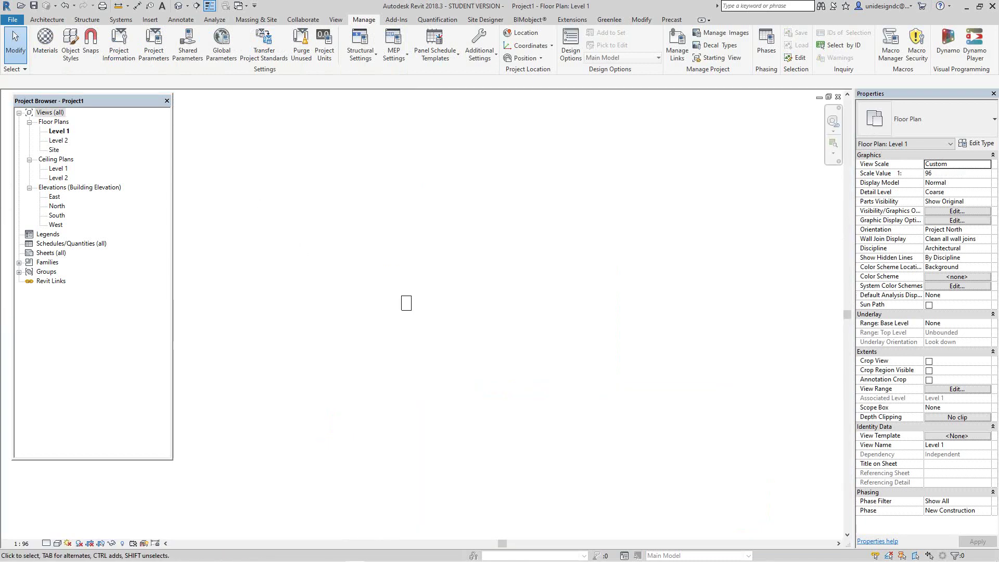
{"action": "right_click", "coordinate": [437, 211]}
{"action": "left_click", "coordinate": [463, 216]}
{"action": "left_click", "coordinate": [136, 6]}
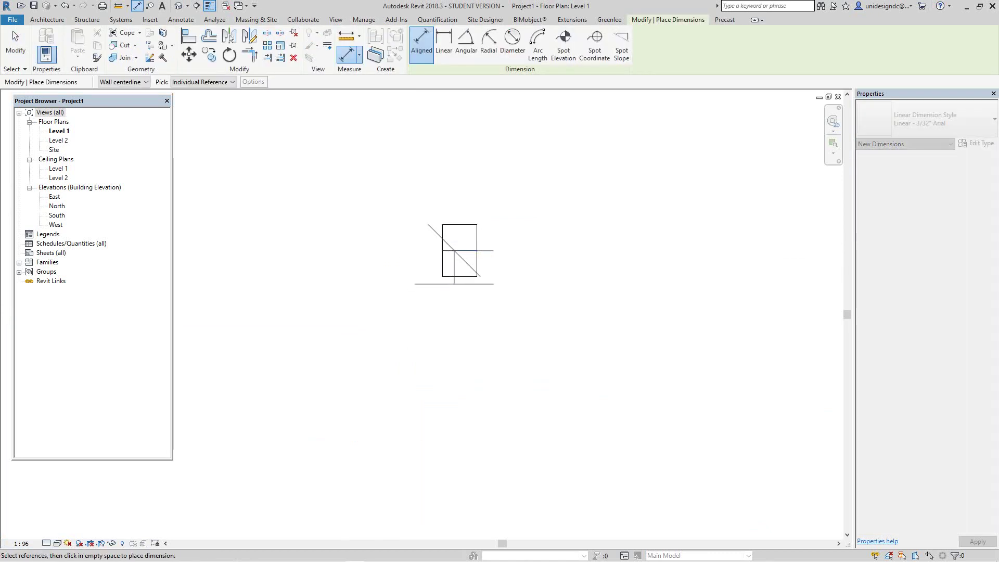
{"action": "left_click", "coordinate": [458, 276]}
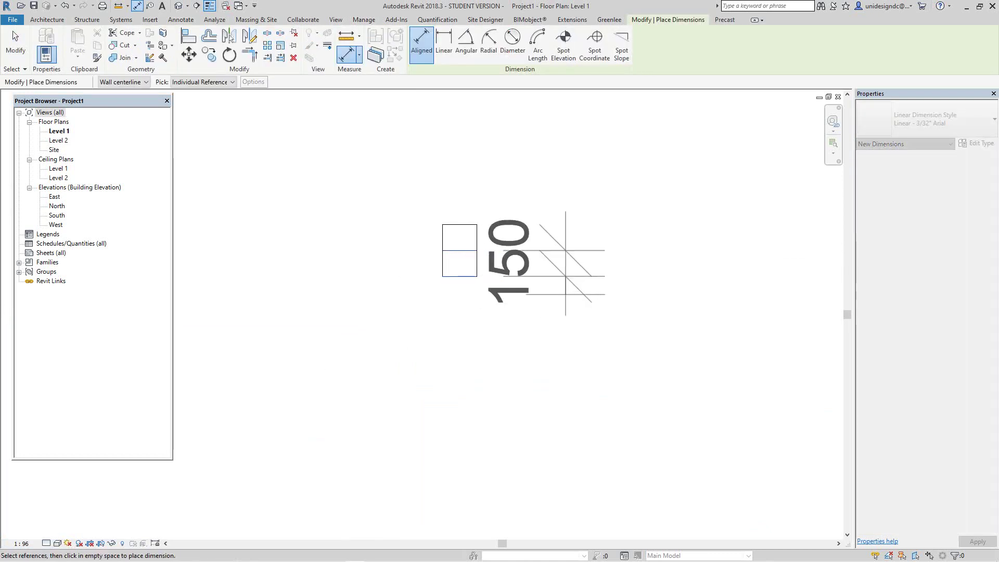
{"action": "left_click", "coordinate": [619, 264]}
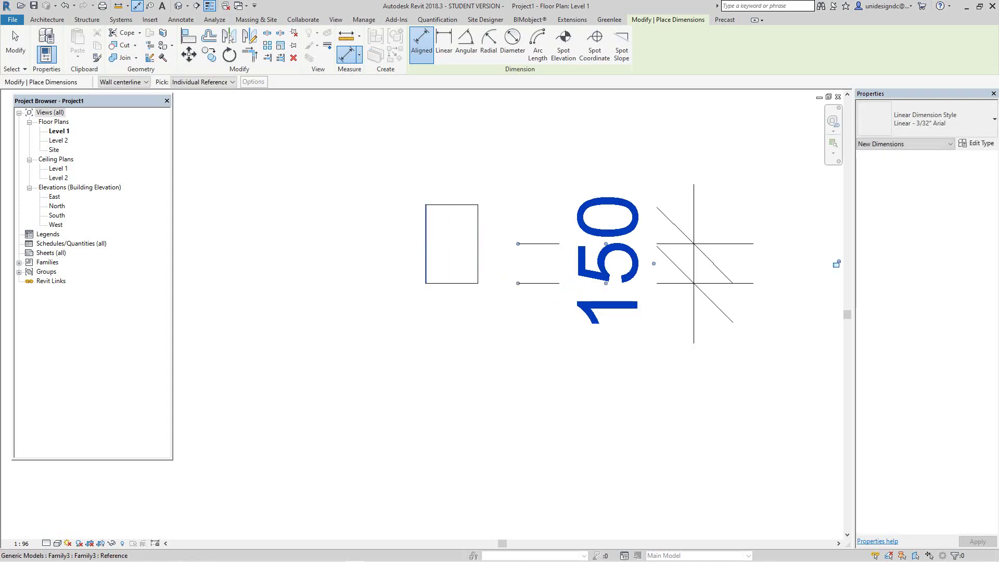
Step: Add an aligned dimension across the box's width, placed above the box
{"action": "scroll", "coordinate": [476, 263], "scroll_direction": "up", "scroll_amount": 2}
{"action": "left_click", "coordinate": [478, 236]}
{"action": "middle_click_drag", "start_coordinate": [478, 131], "coordinate": [469, 264]}
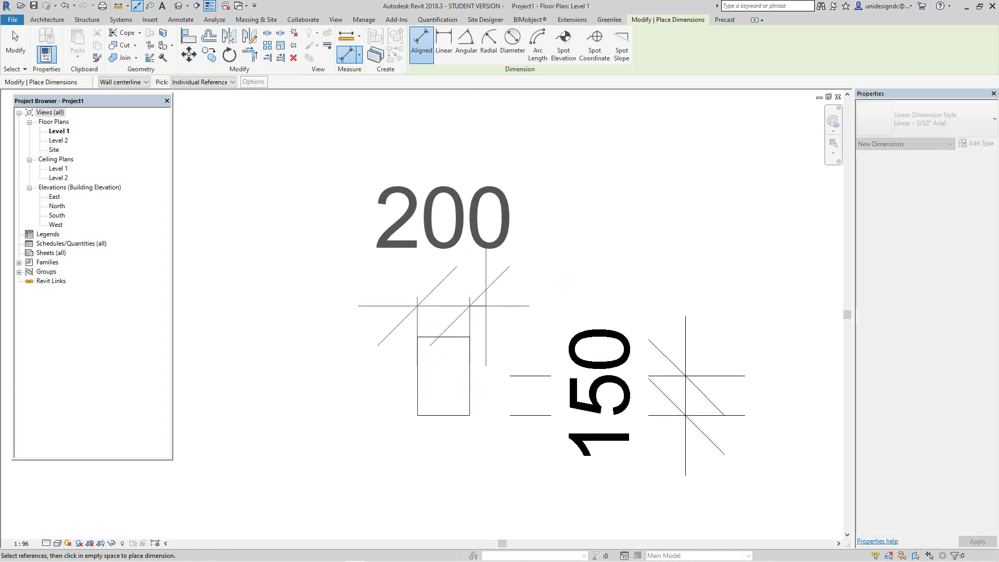
{"action": "left_click", "coordinate": [469, 217]}
{"action": "scroll", "coordinate": [610, 239], "scroll_direction": "down", "scroll_amount": 2}
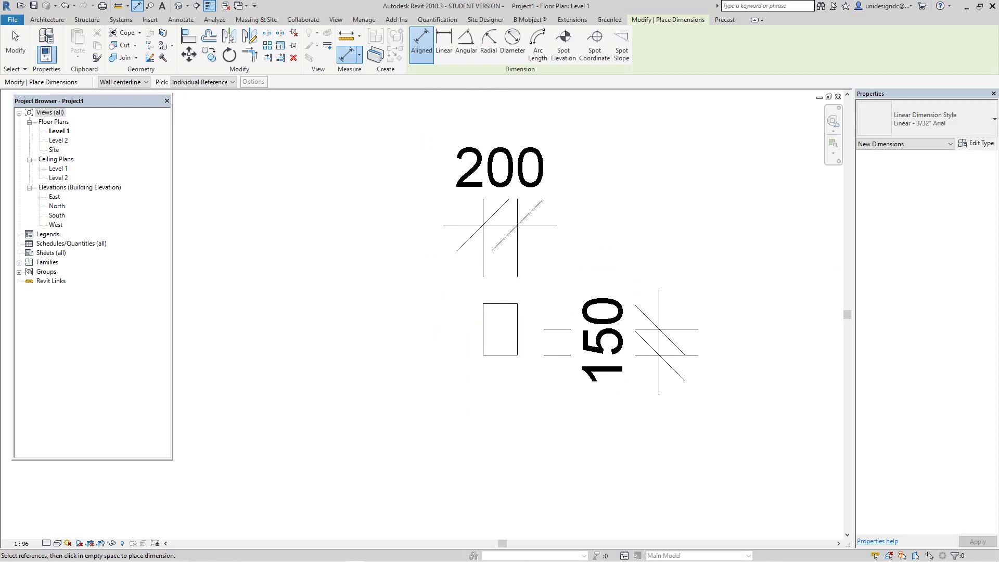
{"action": "right_click", "coordinate": [333, 187]}
{"action": "left_click", "coordinate": [353, 194]}
Step: Examine the type properties of the width dimension's linear style without changing them
{"action": "left_click", "coordinate": [500, 224]}
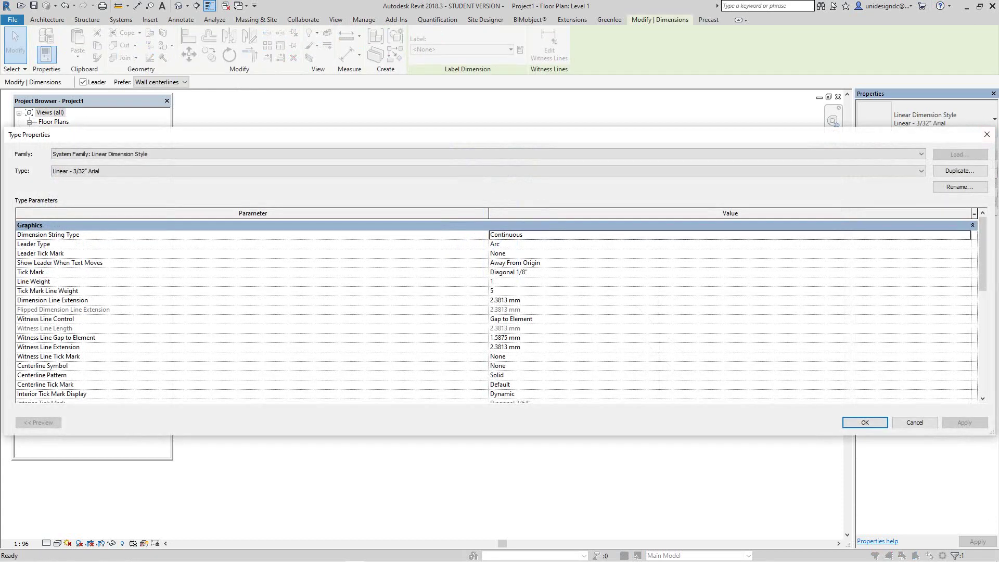
{"action": "scroll", "coordinate": [493, 280], "scroll_direction": "down", "scroll_amount": 5}
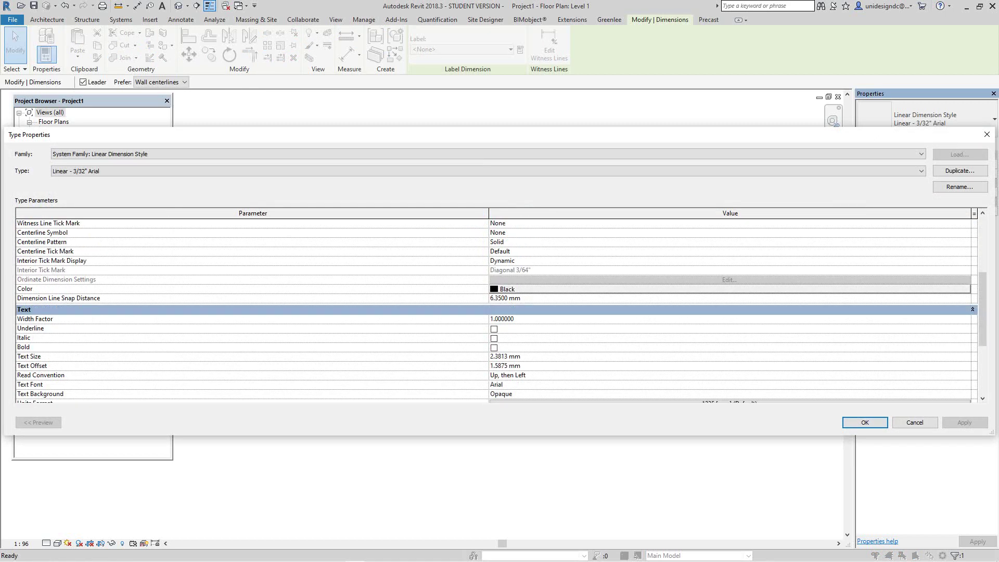
{"action": "scroll", "coordinate": [493, 280], "scroll_direction": "up", "scroll_amount": 5}
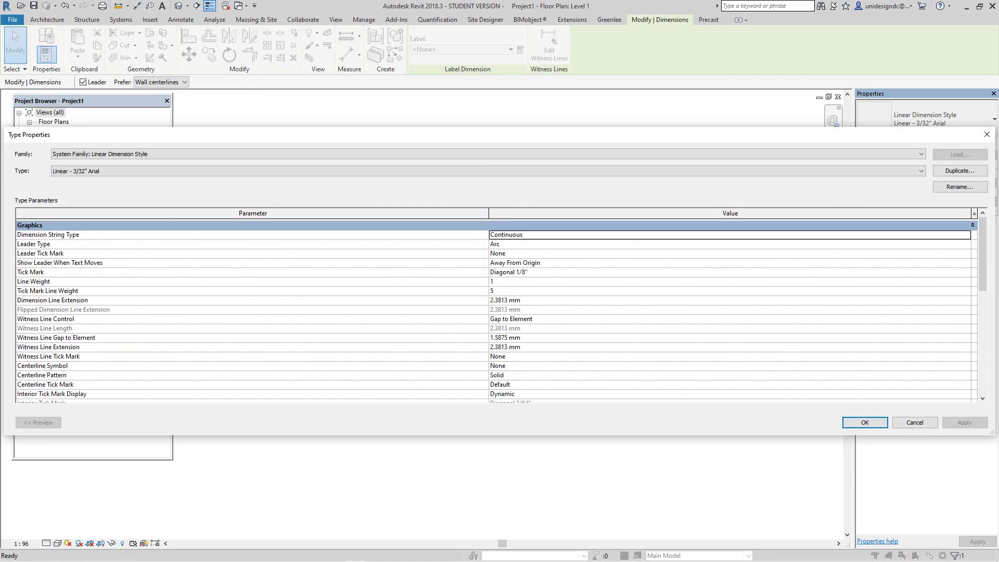
{"action": "left_click", "coordinate": [915, 423]}
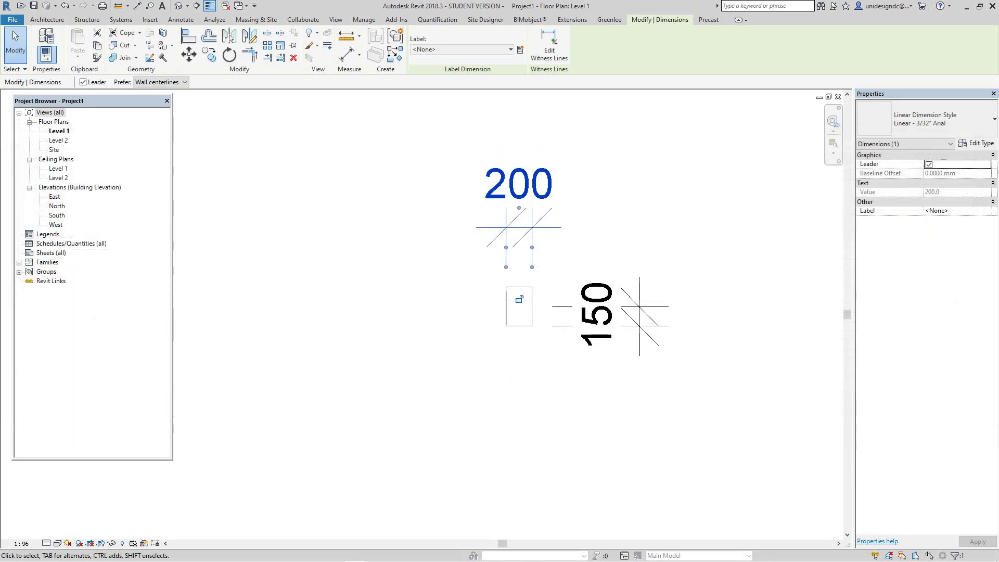
{"action": "key", "text": "Escape"}
{"action": "scroll", "coordinate": [575, 208], "scroll_direction": "down", "scroll_amount": 1}
{"action": "middle_click_drag", "start_coordinate": [576, 208], "coordinate": [549, 258]}
{"action": "scroll", "coordinate": [588, 209], "scroll_direction": "down", "scroll_amount": 2}
{"action": "middle_click", "coordinate": [588, 208]}
{"action": "middle_click", "coordinate": [588, 209]}
{"action": "scroll", "coordinate": [377, 291], "scroll_direction": "up", "scroll_amount": 1}
{"action": "middle_click_drag", "start_coordinate": [378, 291], "coordinate": [428, 326]}
{"action": "scroll", "coordinate": [433, 320], "scroll_direction": "up", "scroll_amount": 1}
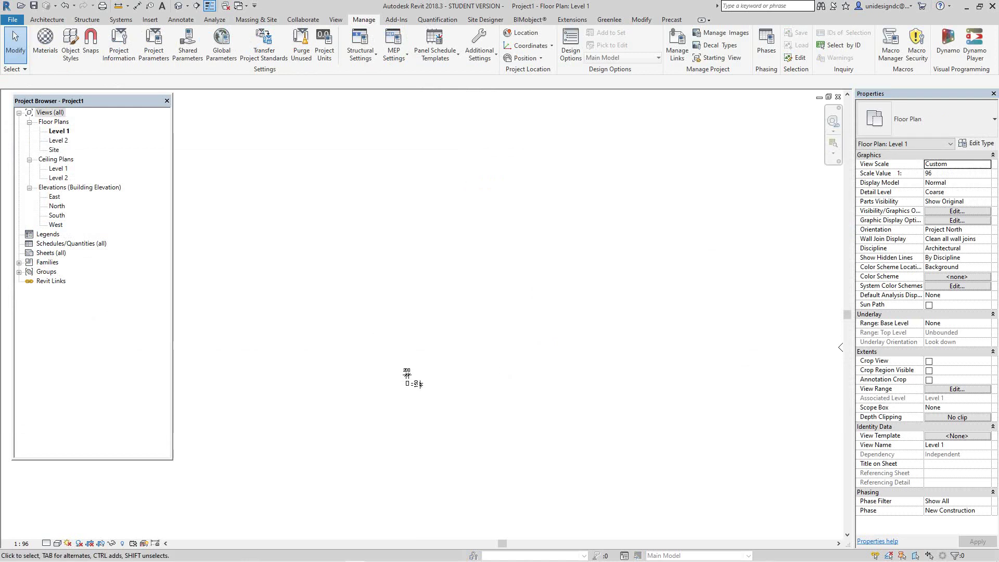
{"action": "scroll", "coordinate": [414, 384], "scroll_direction": "down", "scroll_amount": 3}
{"action": "scroll", "coordinate": [419, 382], "scroll_direction": "down", "scroll_amount": 2}
{"action": "scroll", "coordinate": [326, 369], "scroll_direction": "up", "scroll_amount": 6}
{"action": "middle_click_drag", "start_coordinate": [523, 425], "coordinate": [469, 379]}
{"action": "scroll", "coordinate": [468, 379], "scroll_direction": "up", "scroll_amount": 2}
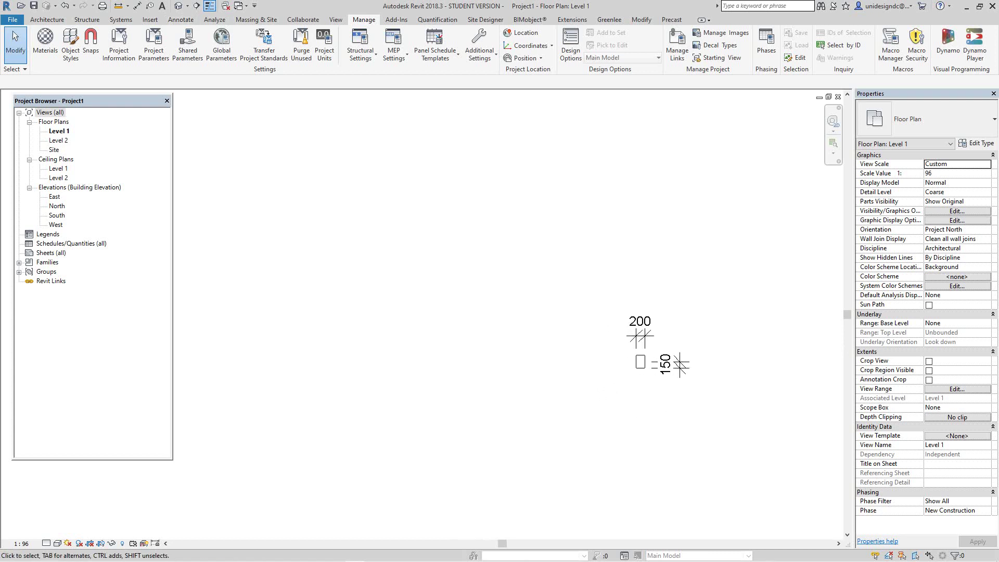
Step: Open the project's default 3D view showing the placed box
{"action": "left_click", "coordinate": [178, 6]}
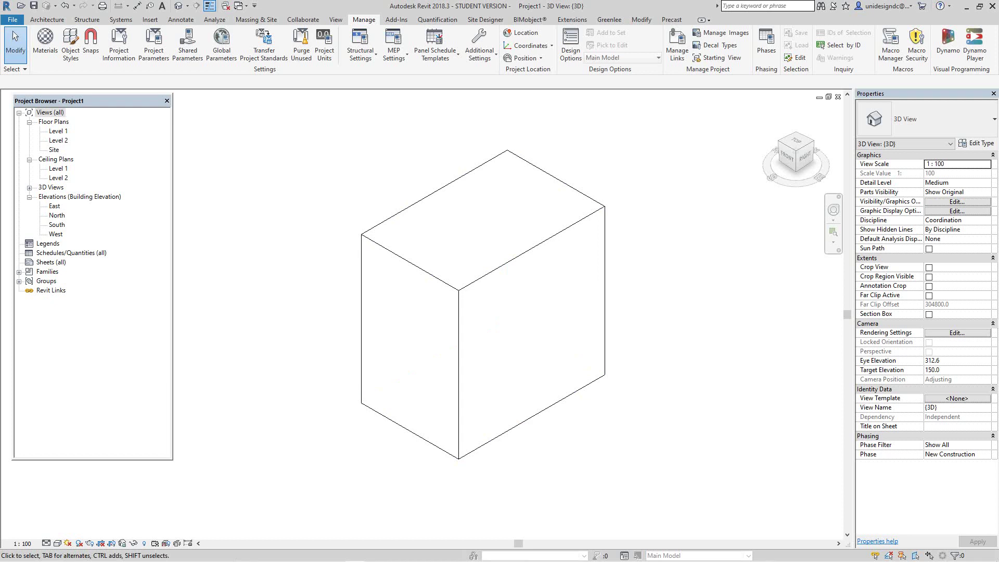
{"action": "middle_click_drag", "start_coordinate": [482, 305], "coordinate": [478, 329]}
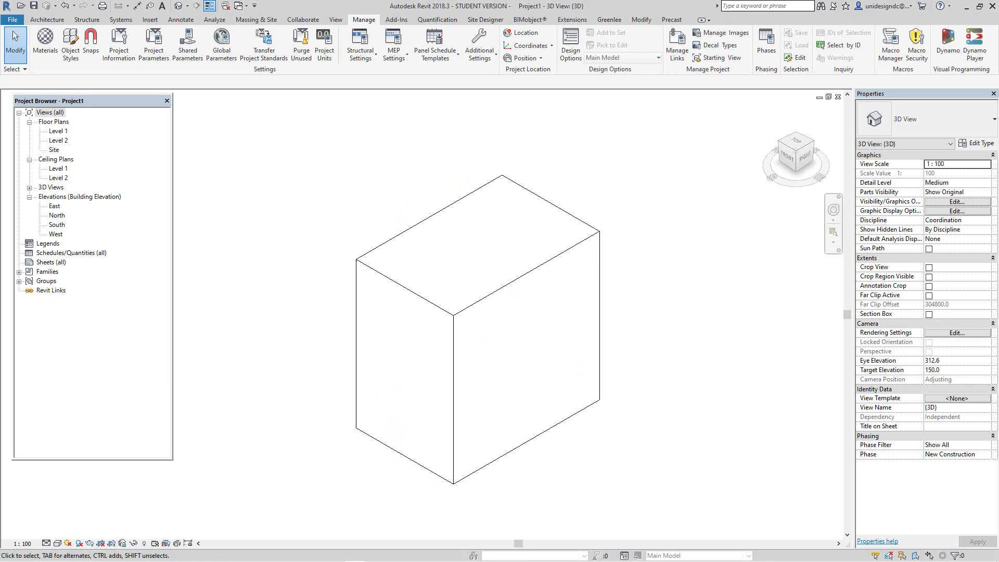